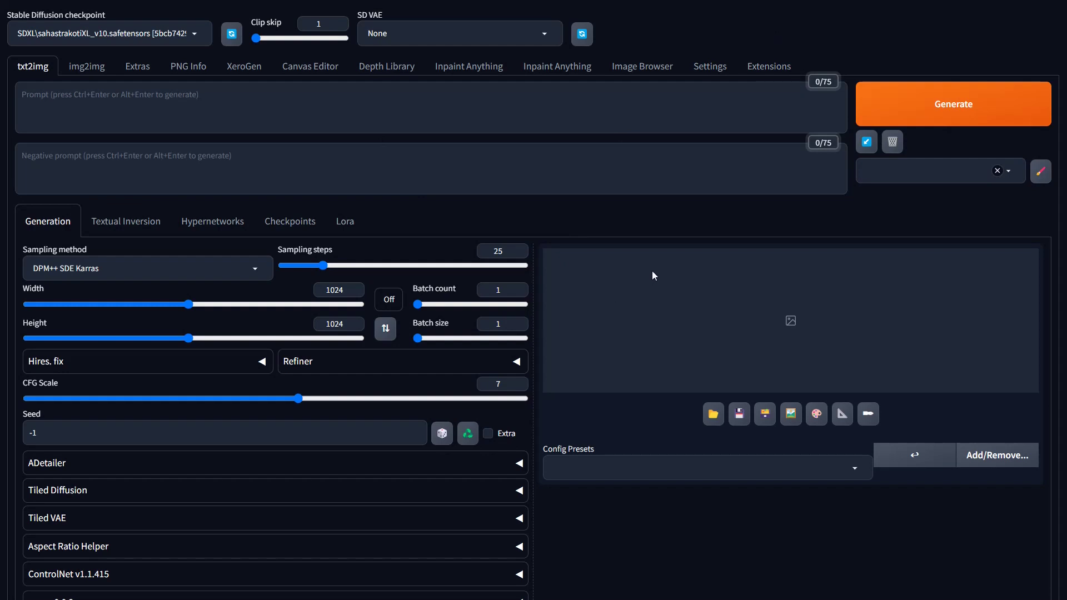
- In XeroGen, choose the OpenAPI key, the USDPG 6.0.1 for XeroGen v2 seed prompt, and gpt-3.5-turbo
{"action": "scroll", "coordinate": [165, 528], "scroll_direction": "down", "scroll_amount": 2}
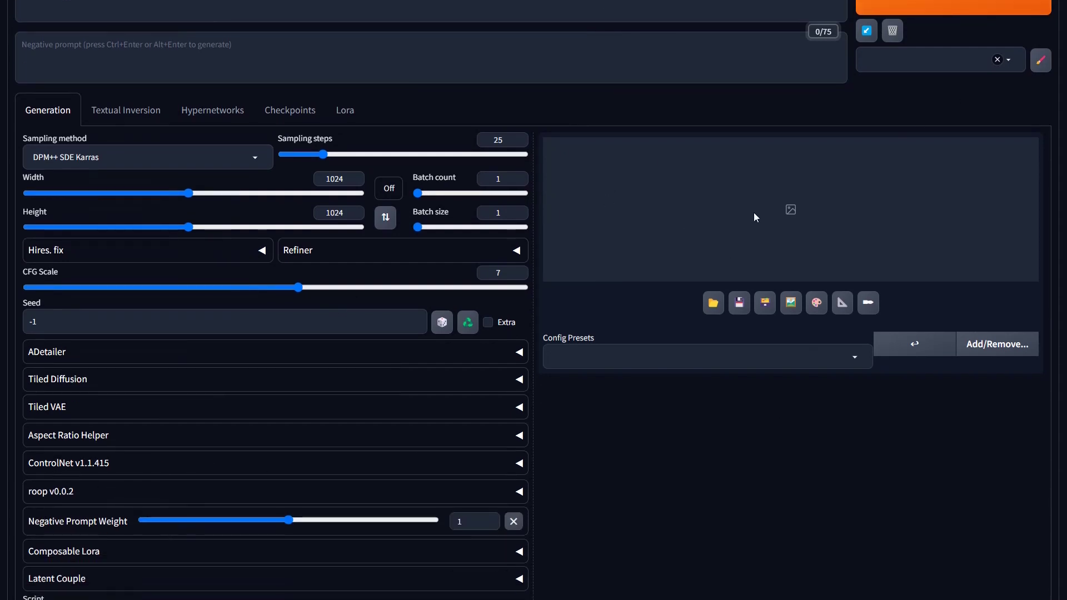
{"action": "scroll", "coordinate": [662, 204], "scroll_direction": "up", "scroll_amount": 2}
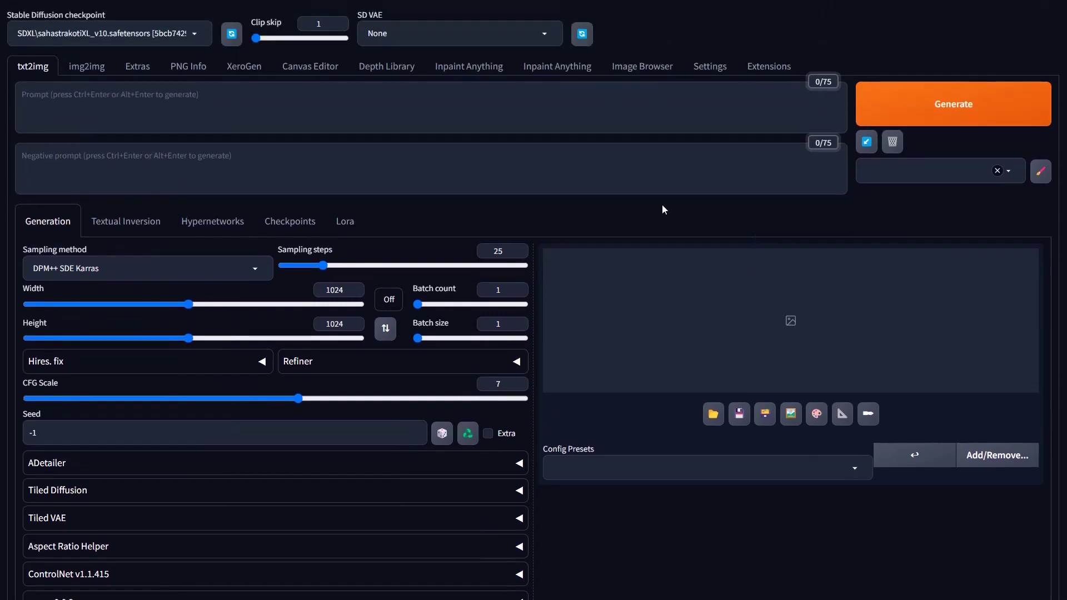
{"action": "left_click", "coordinate": [239, 70]}
{"action": "left_click", "coordinate": [102, 293]}
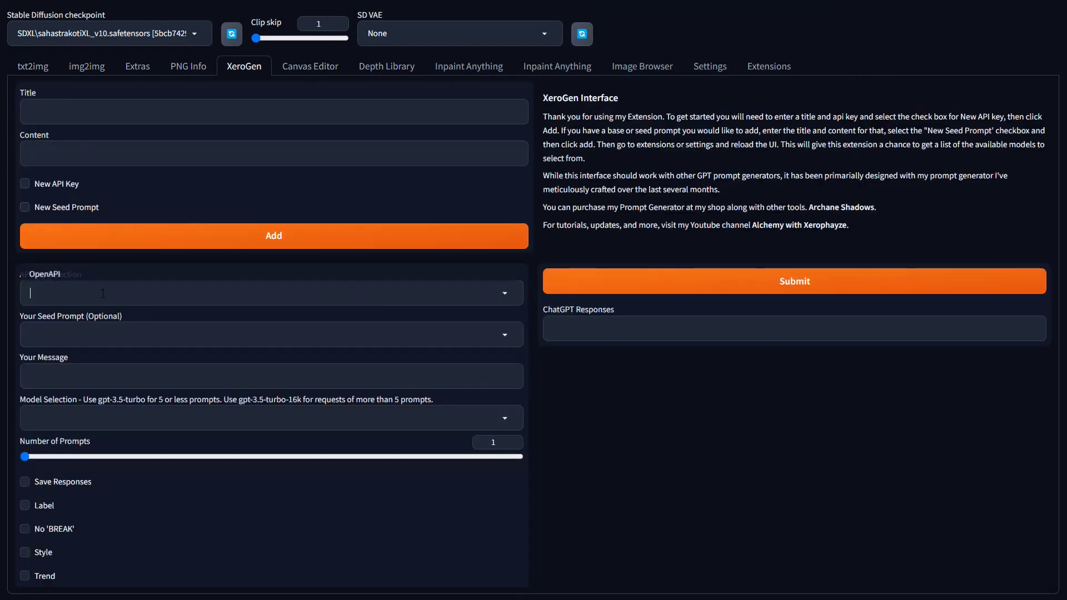
{"action": "left_click", "coordinate": [89, 277]}
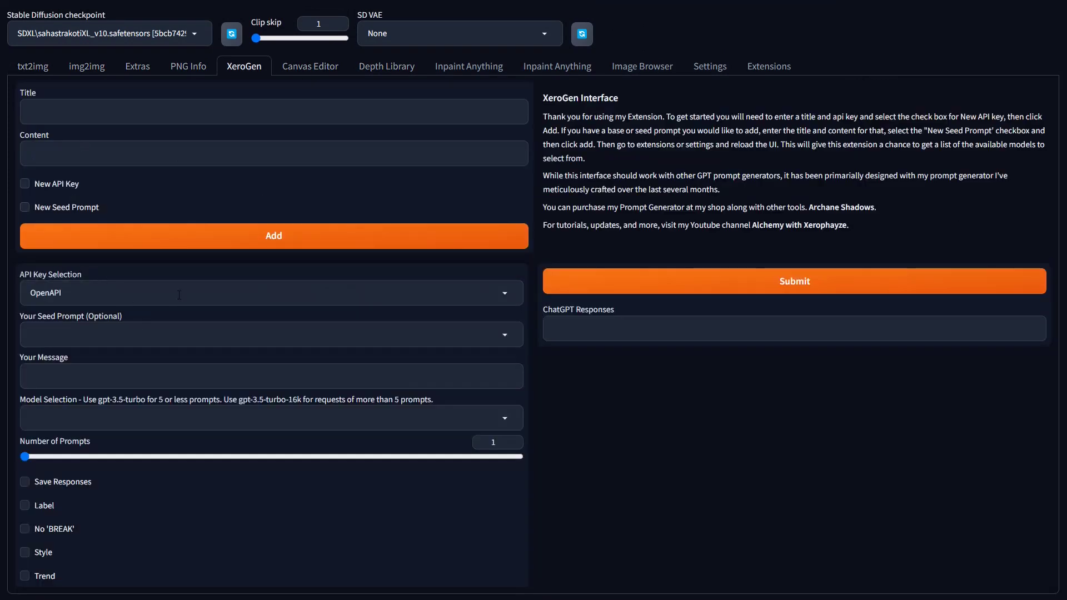
{"action": "left_click", "coordinate": [119, 340]}
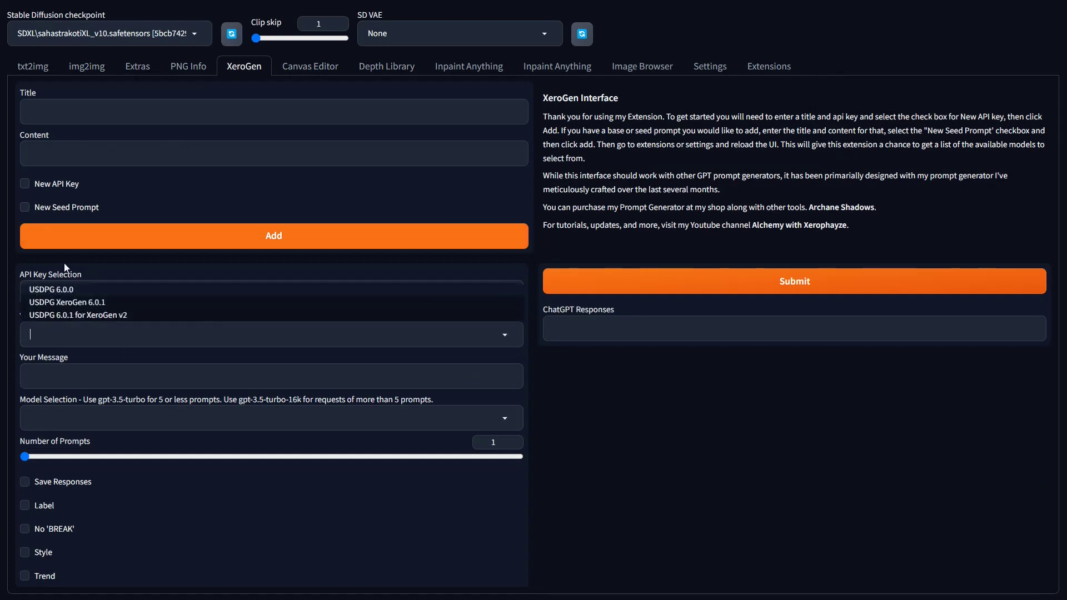
{"action": "left_click", "coordinate": [78, 314]}
{"action": "left_click", "coordinate": [85, 423]}
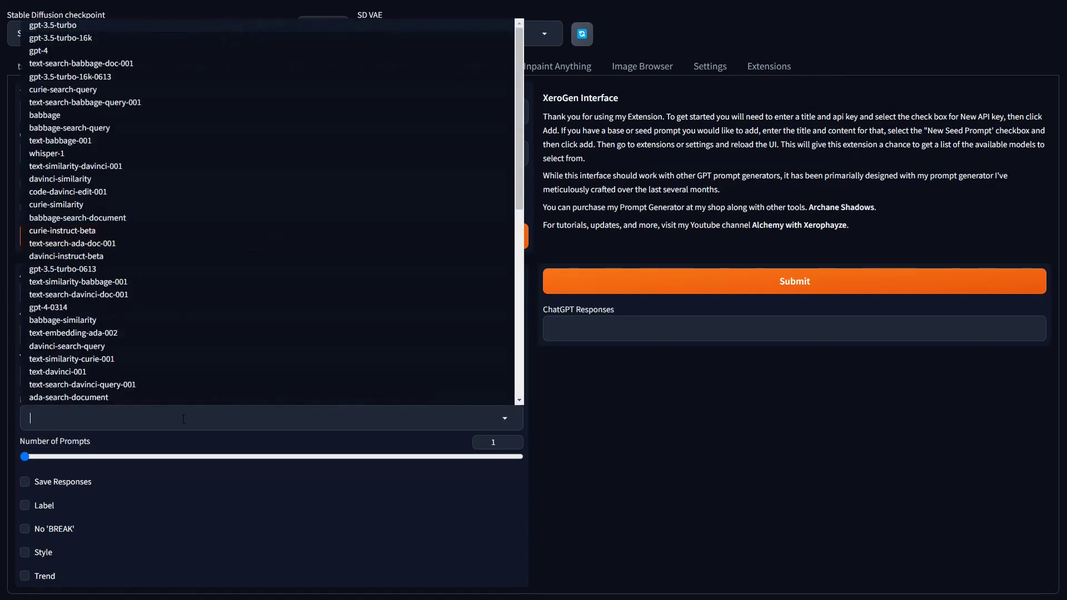
{"action": "left_click", "coordinate": [77, 29]}
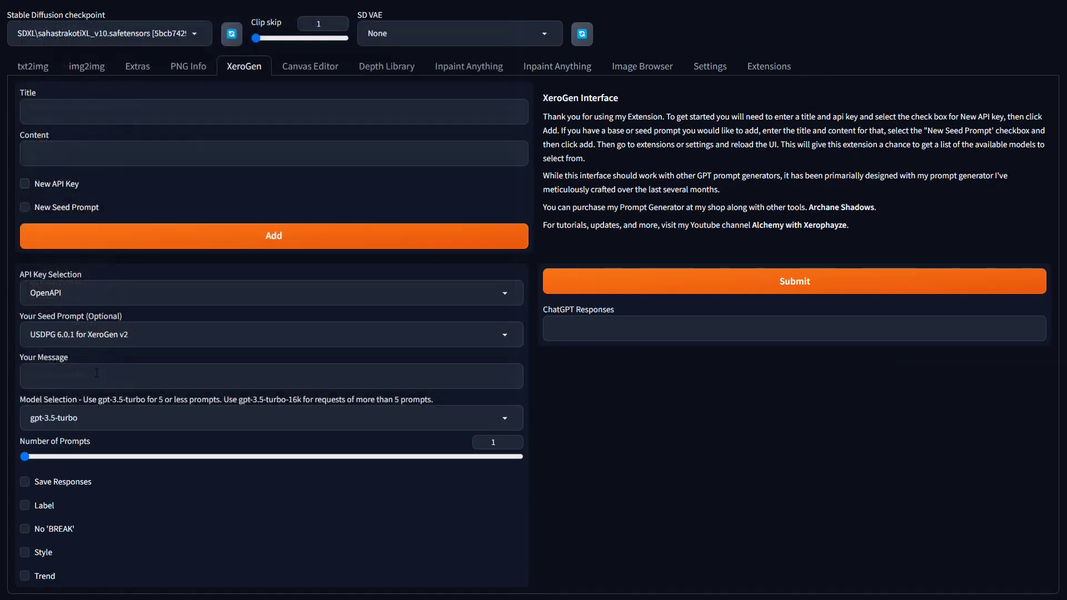
- Enter the garden-fountain portrait message, request 4 prompts, submit, and select the generated results
{"action": "left_click", "coordinate": [97, 377]}
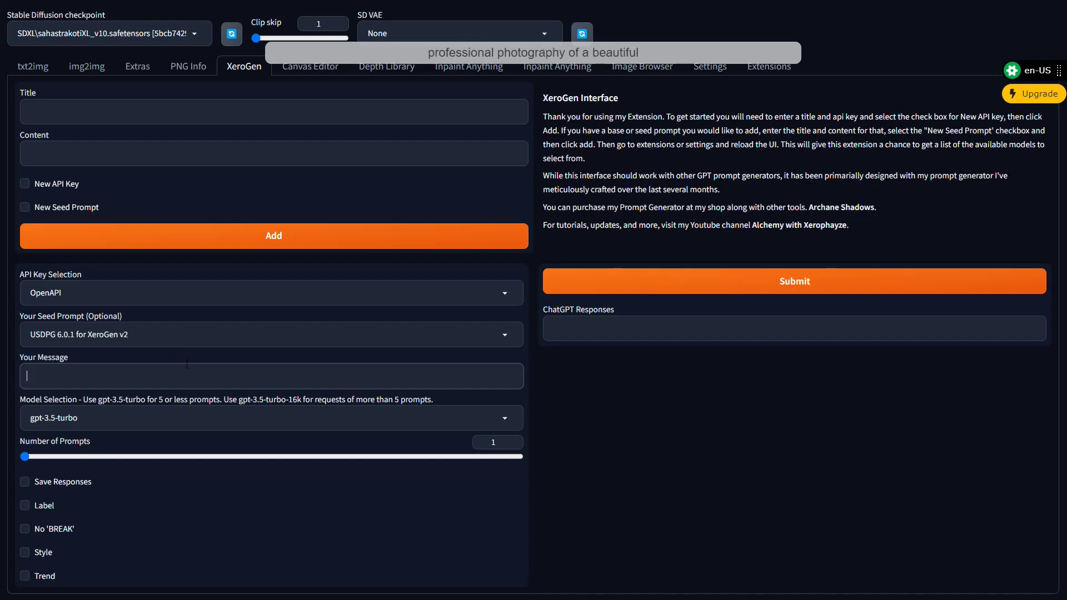
{"action": "type", "text": "Professional photography of a beautiful"}
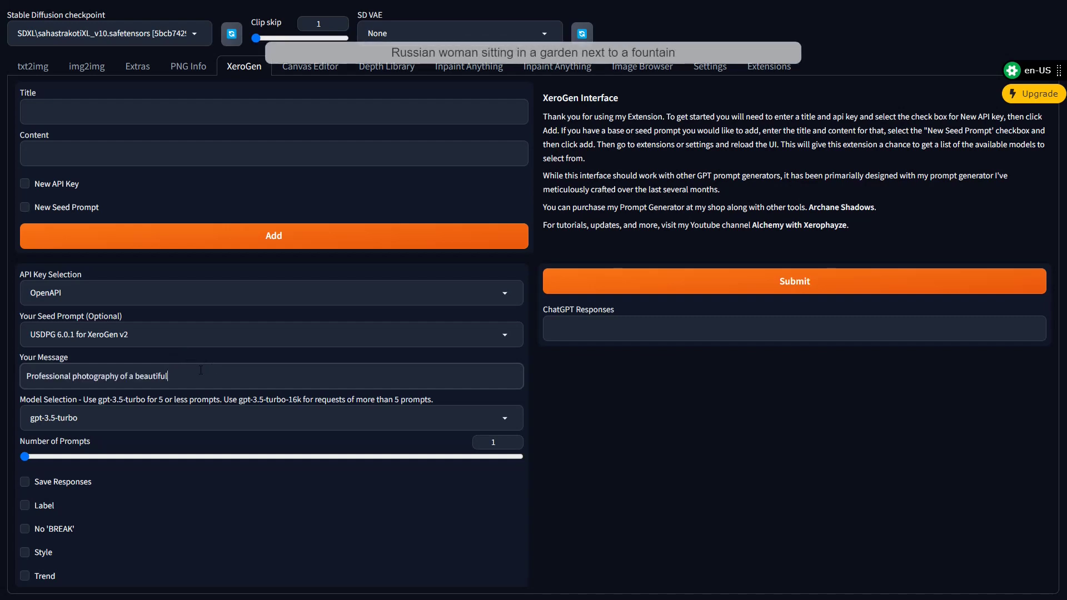
{"action": "type", "text": "Russian woman sitting in a garden next to a fountain"}
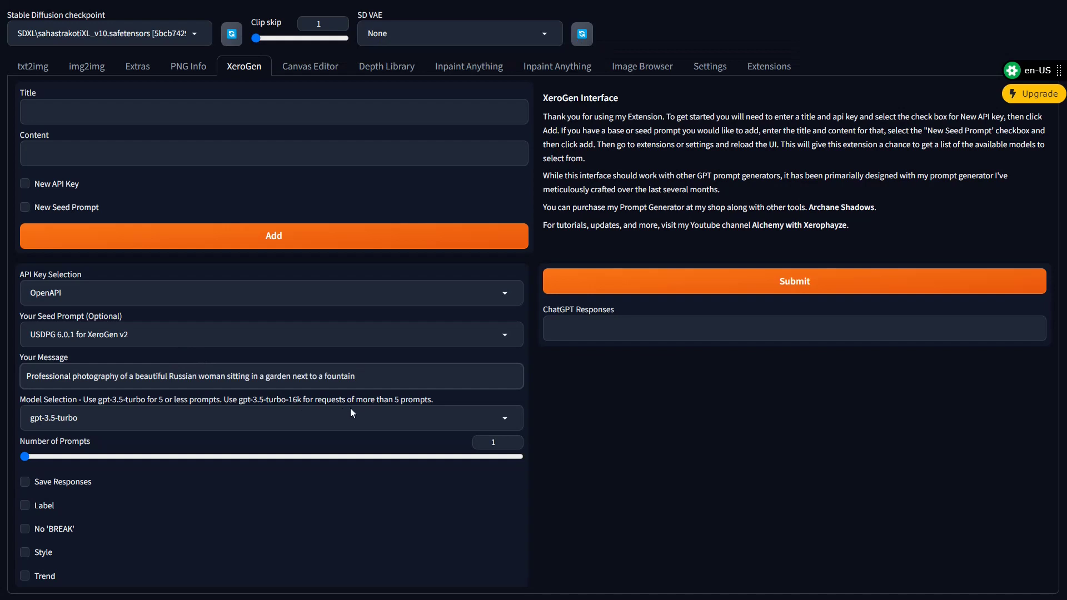
{"action": "left_click", "coordinate": [118, 456]}
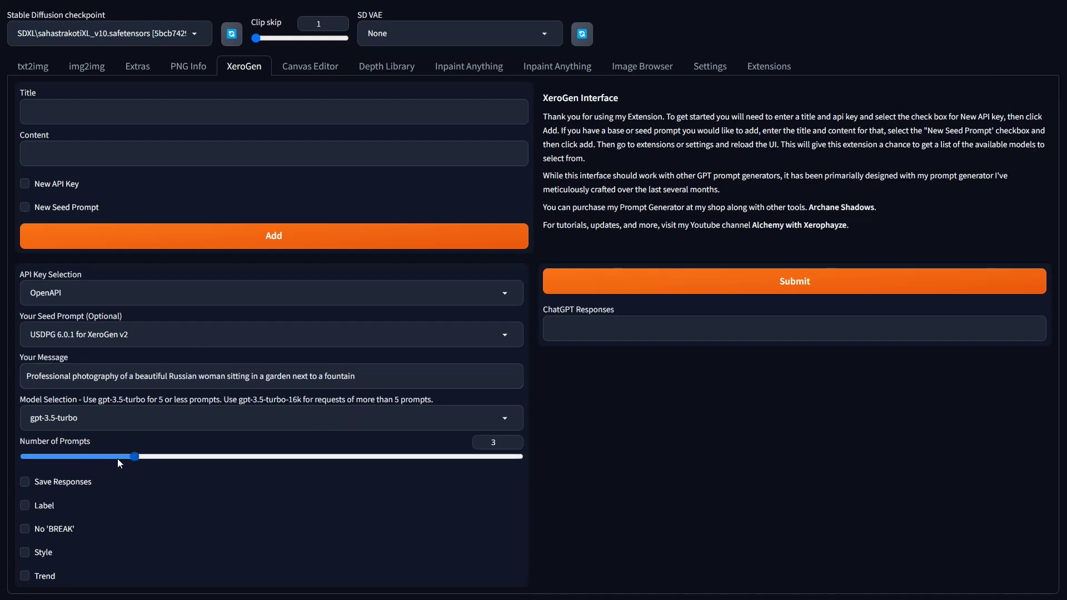
{"action": "left_click", "coordinate": [174, 457]}
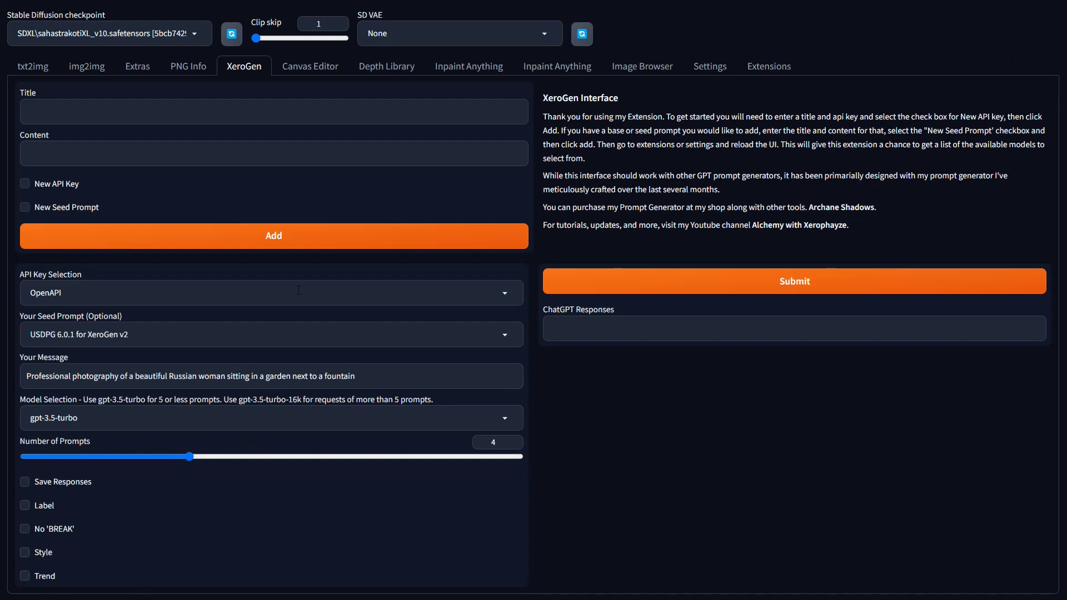
{"action": "left_click", "coordinate": [762, 287]}
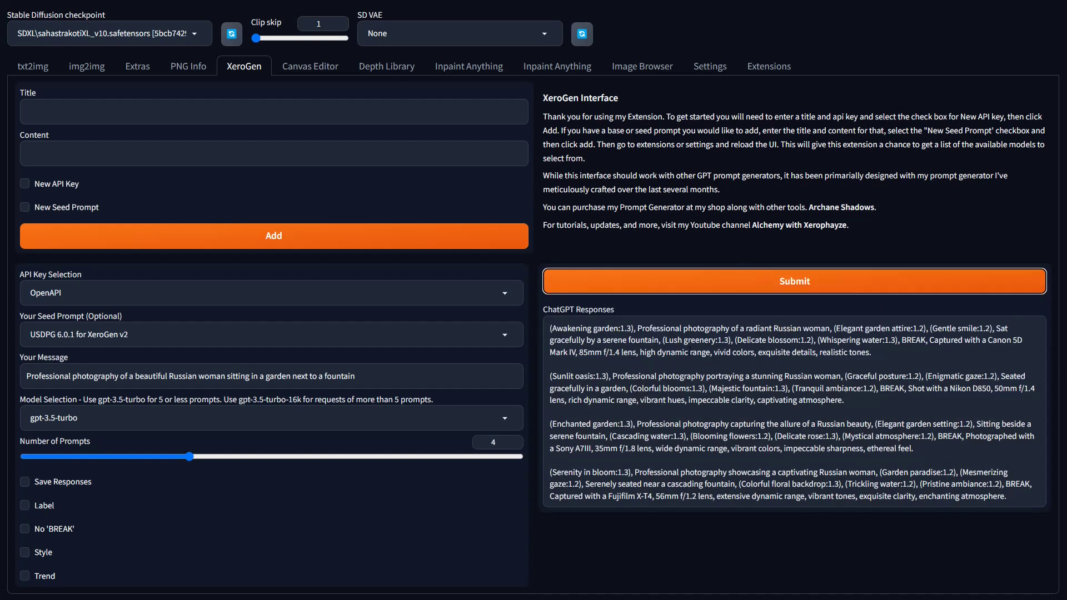
{"action": "left_click_drag", "start_coordinate": [550, 328], "coordinate": [1029, 492]}
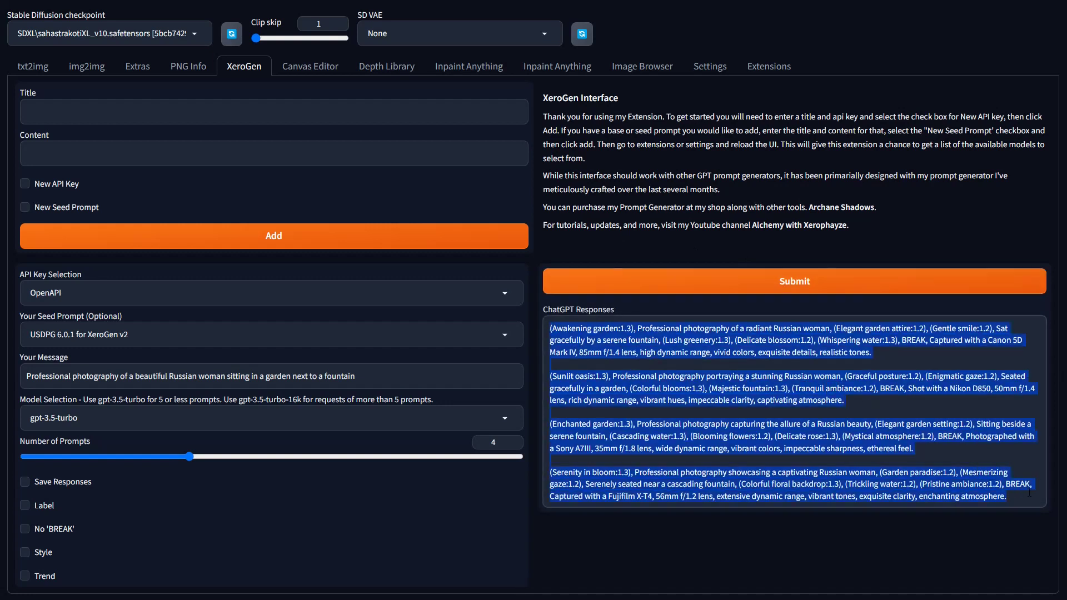
- In txt2img, set Script to 'Prompts from file or textbox' and paste the four prompts into its list
{"action": "left_click", "coordinate": [33, 66]}
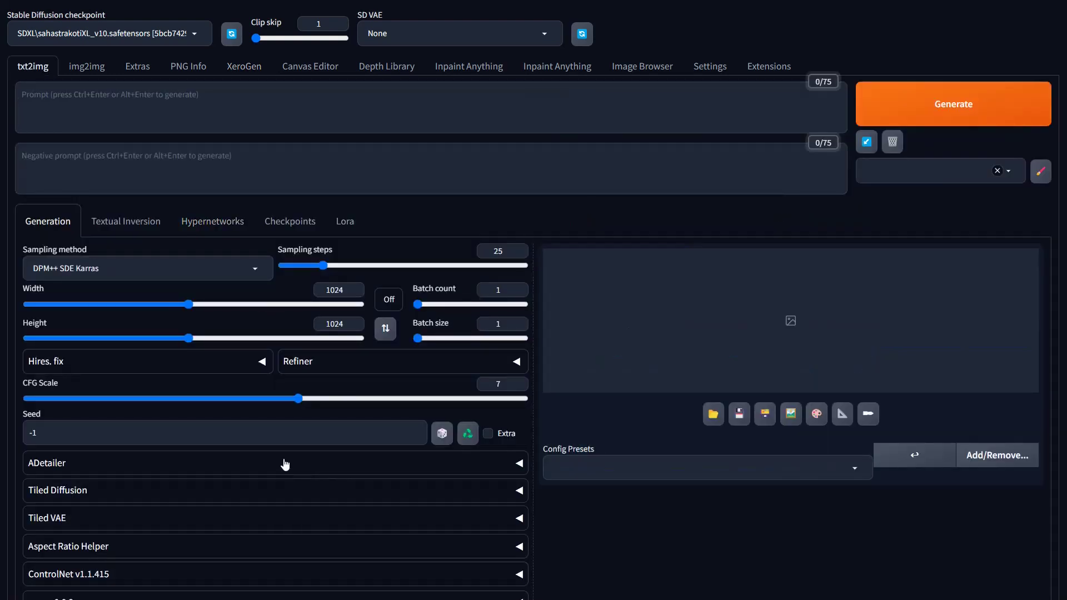
{"action": "scroll", "coordinate": [202, 442], "scroll_direction": "down", "scroll_amount": 3}
{"action": "left_click", "coordinate": [132, 534]}
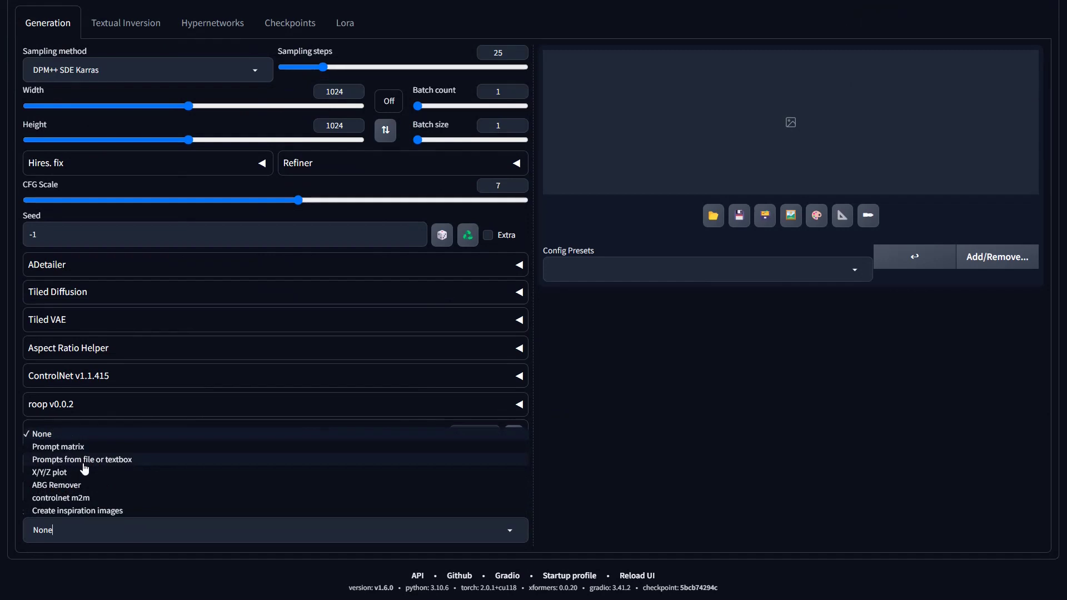
{"action": "left_click", "coordinate": [89, 460]}
{"action": "scroll", "coordinate": [272, 508], "scroll_direction": "down", "scroll_amount": 3}
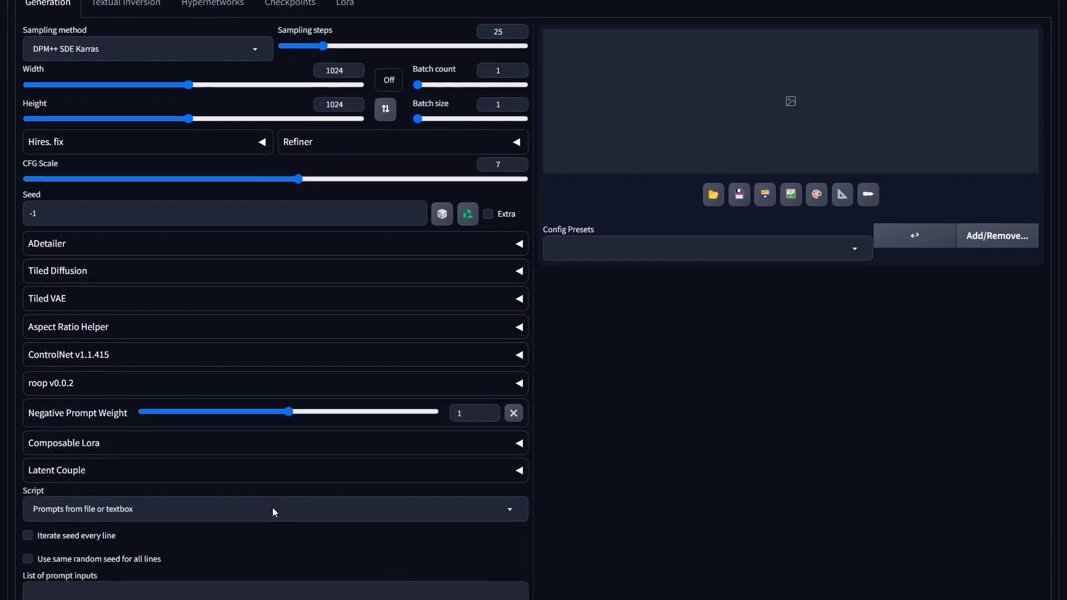
{"action": "left_click", "coordinate": [387, 443]}
{"action": "key", "text": "ctrl+v"}
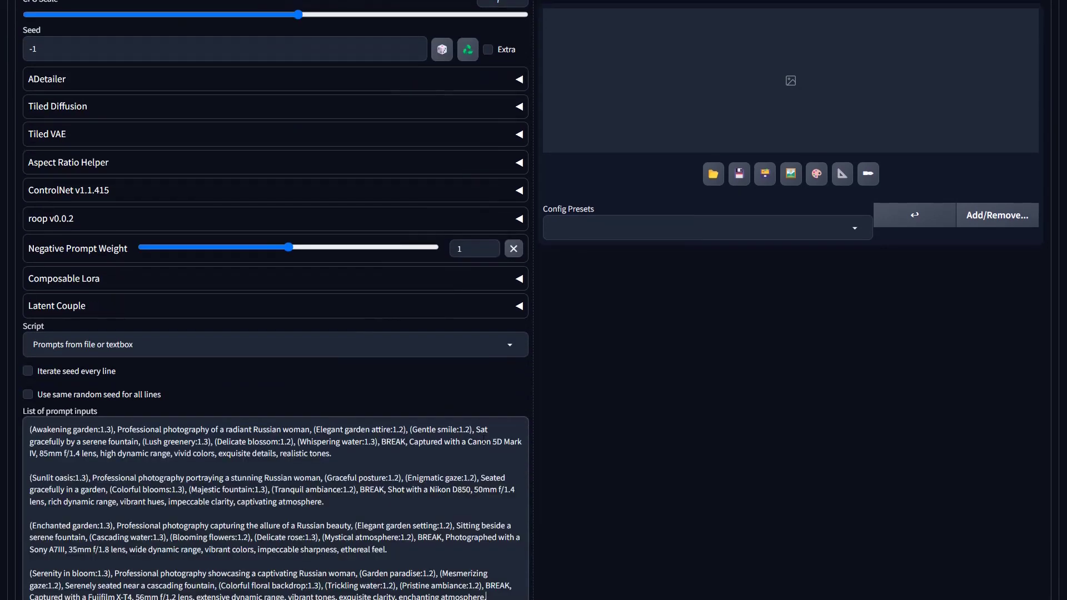
- Make the image an 816×1024 4:5 portrait by choosing 5:4 and swapping width and height
{"action": "scroll", "coordinate": [388, 443], "scroll_direction": "up", "scroll_amount": 7}
{"action": "left_click", "coordinate": [389, 299]}
{"action": "left_click", "coordinate": [389, 384]}
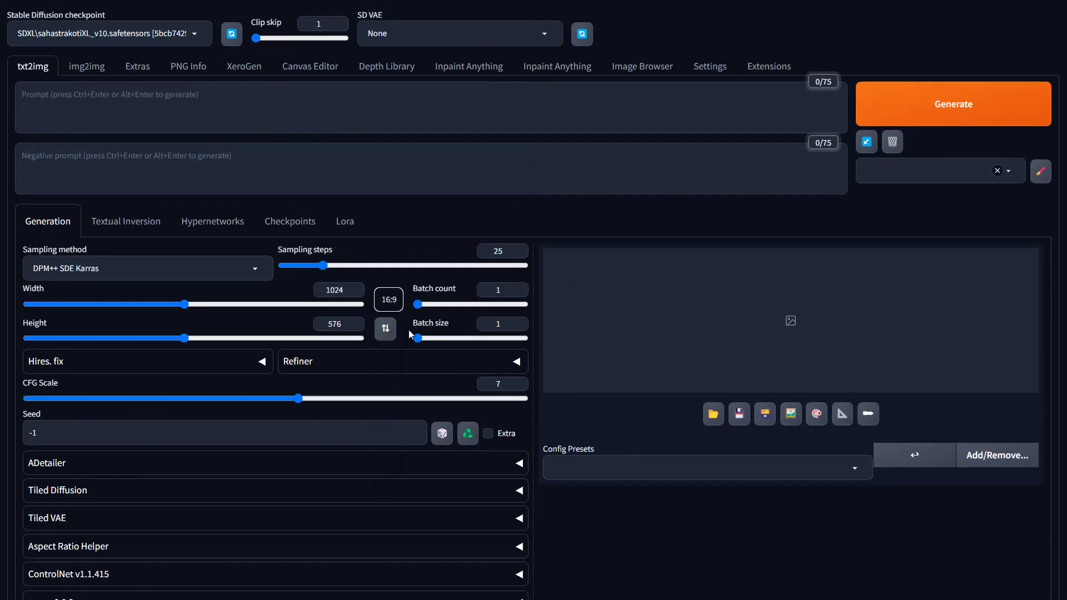
{"action": "left_click", "coordinate": [392, 300]}
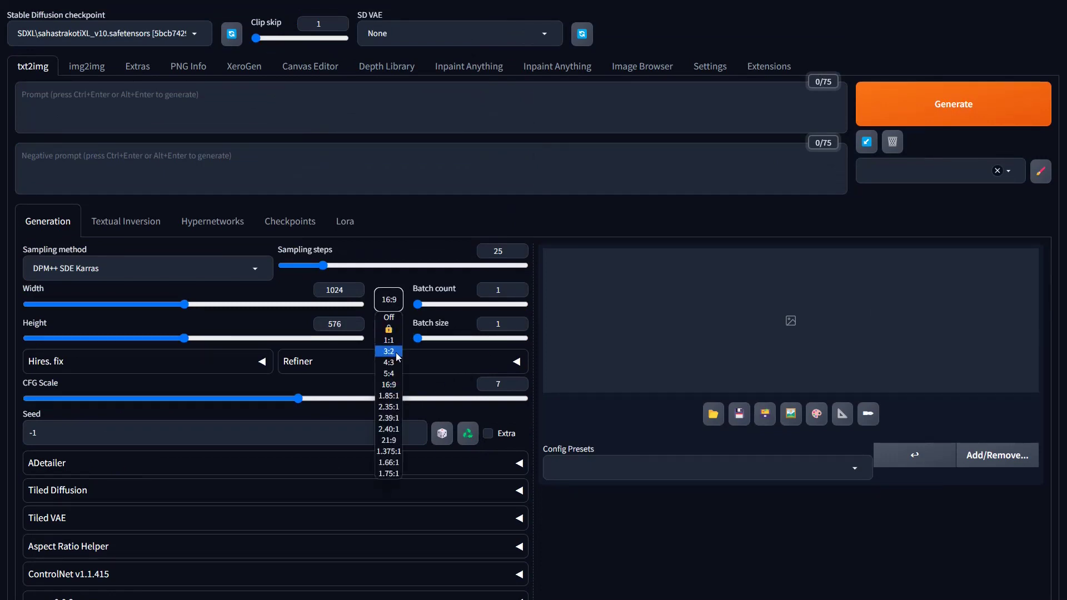
{"action": "left_click", "coordinate": [389, 374]}
{"action": "left_click", "coordinate": [394, 330]}
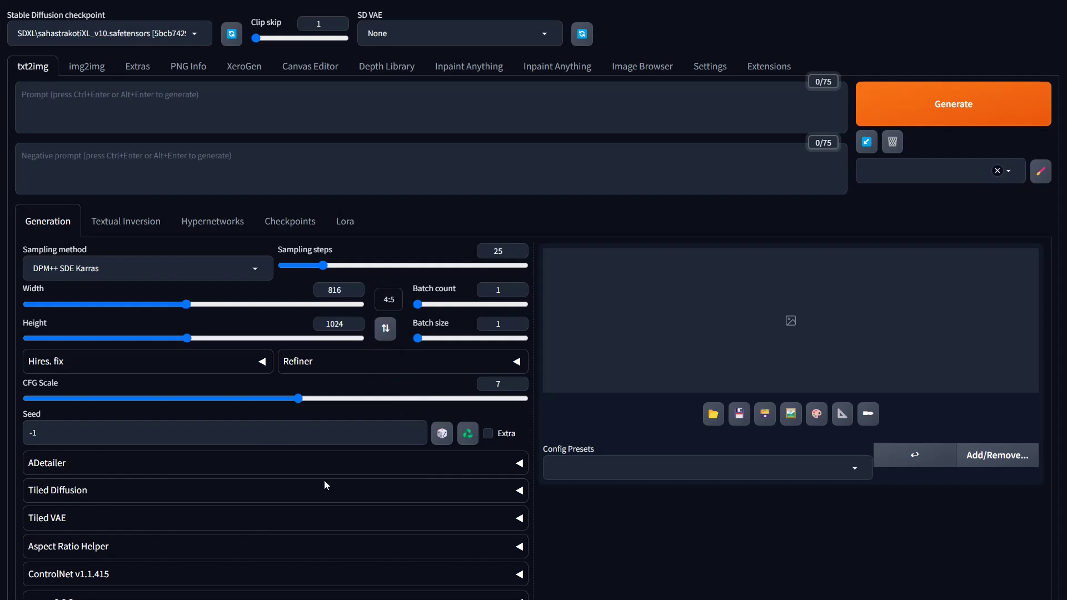
- Generate the four portraits and review each one in the full-screen viewer
{"action": "left_click", "coordinate": [933, 112]}
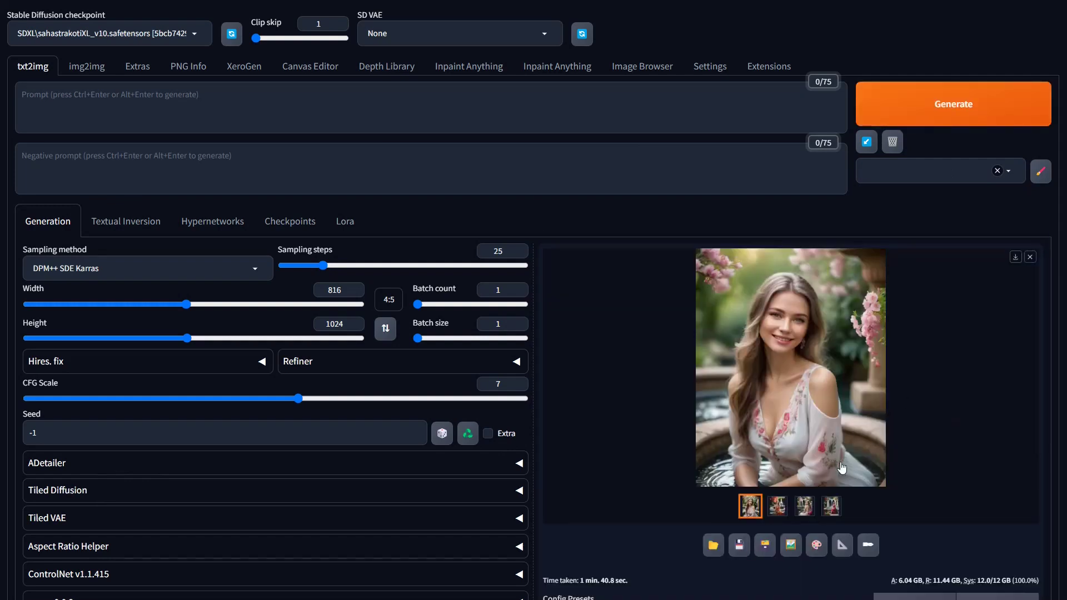
{"action": "left_click", "coordinate": [820, 384]}
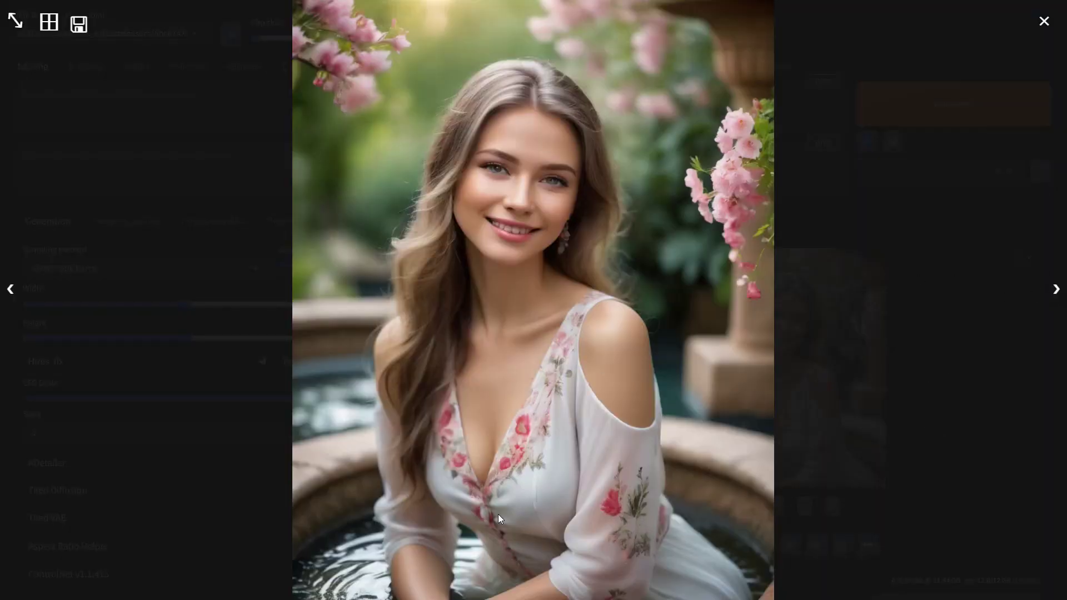
{"action": "left_click", "coordinate": [1059, 294]}
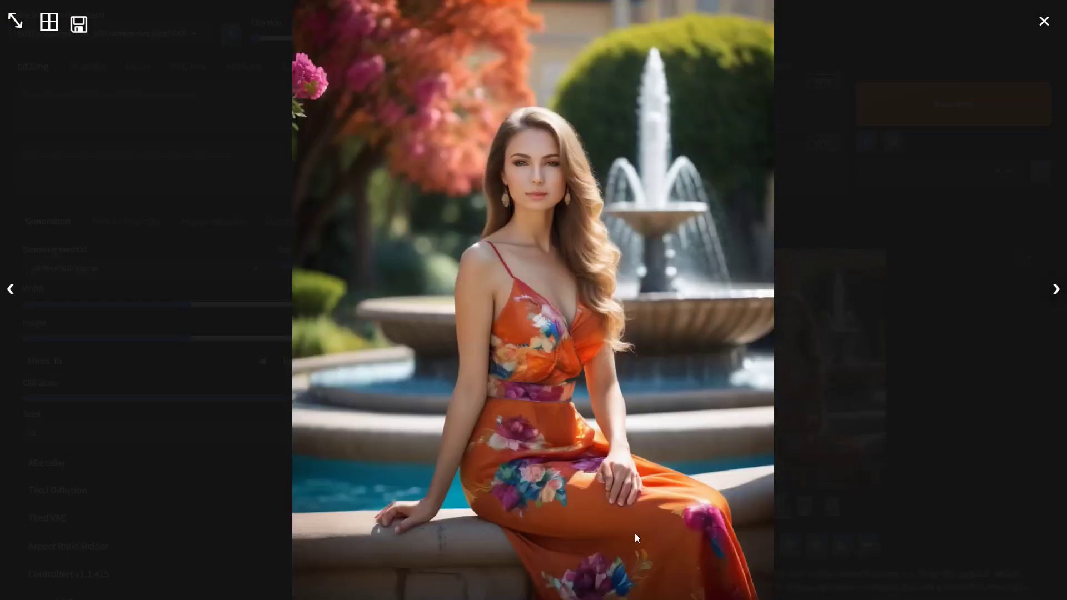
{"action": "left_click", "coordinate": [1057, 295]}
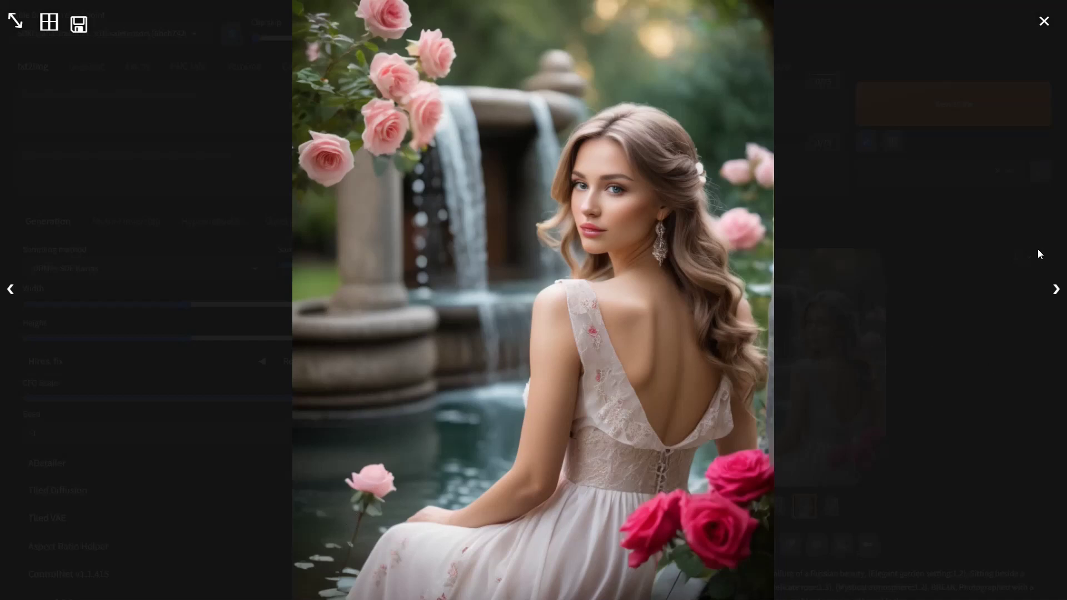
{"action": "left_click", "coordinate": [1054, 295]}
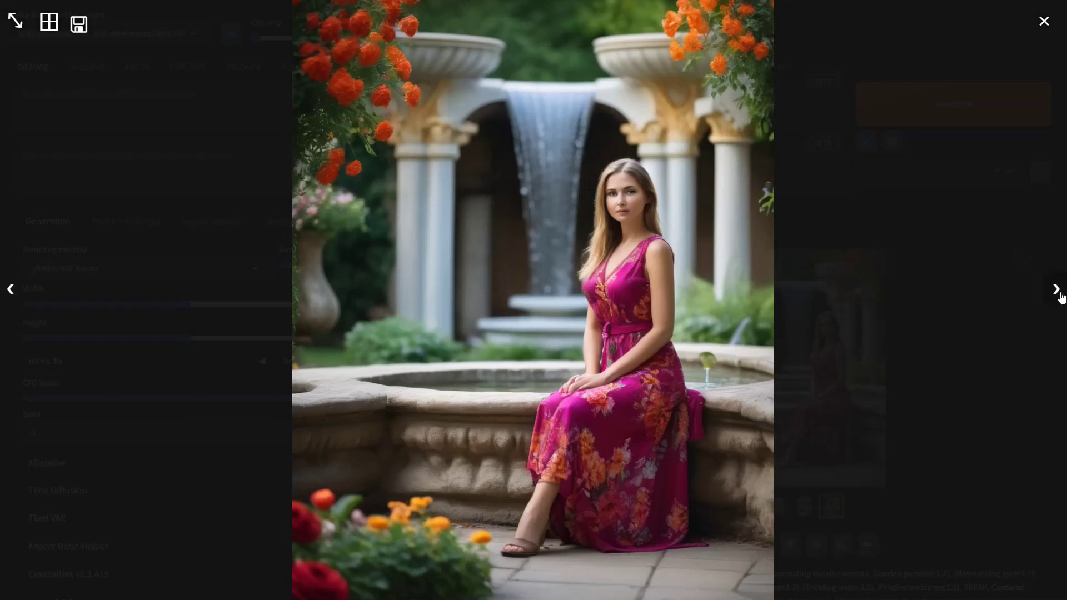
{"action": "left_click", "coordinate": [689, 297]}
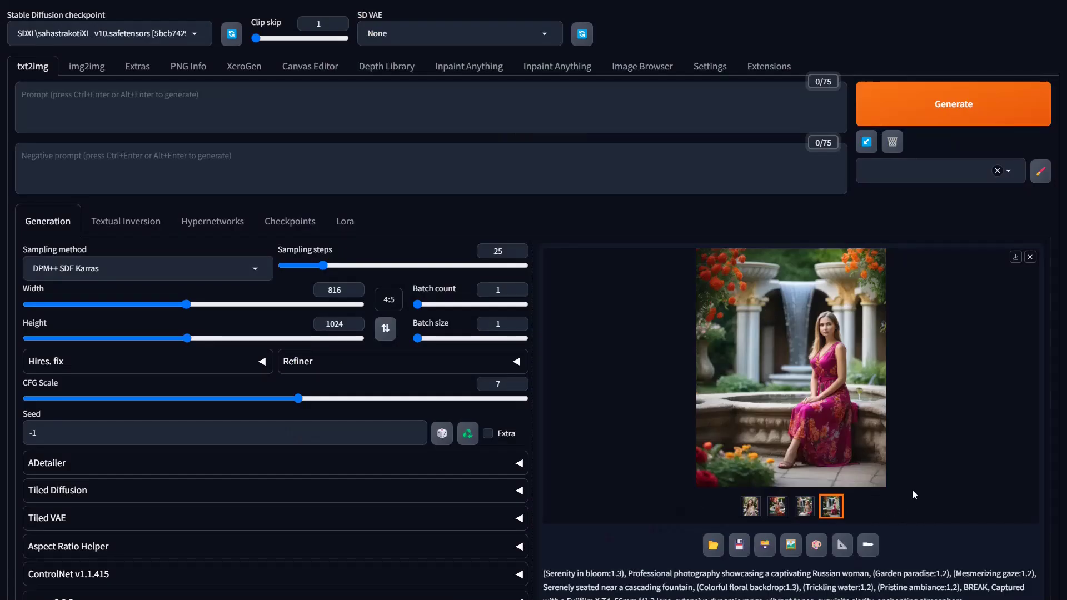
- Send the magenta-dress portrait to img2img
{"action": "scroll", "coordinate": [944, 486], "scroll_direction": "down", "scroll_amount": 2}
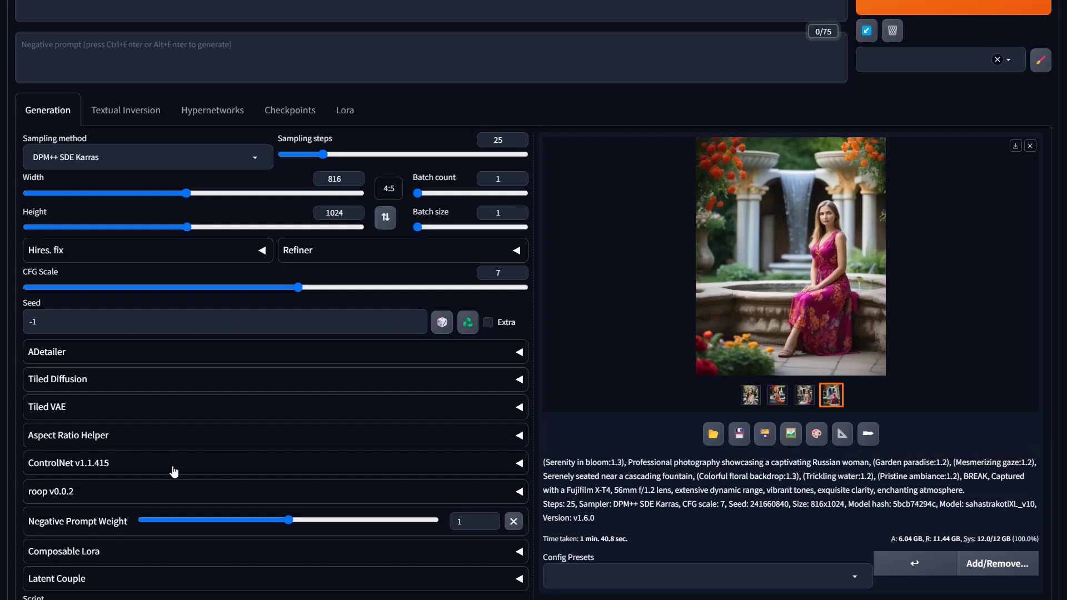
{"action": "scroll", "coordinate": [174, 471], "scroll_direction": "up", "scroll_amount": 2}
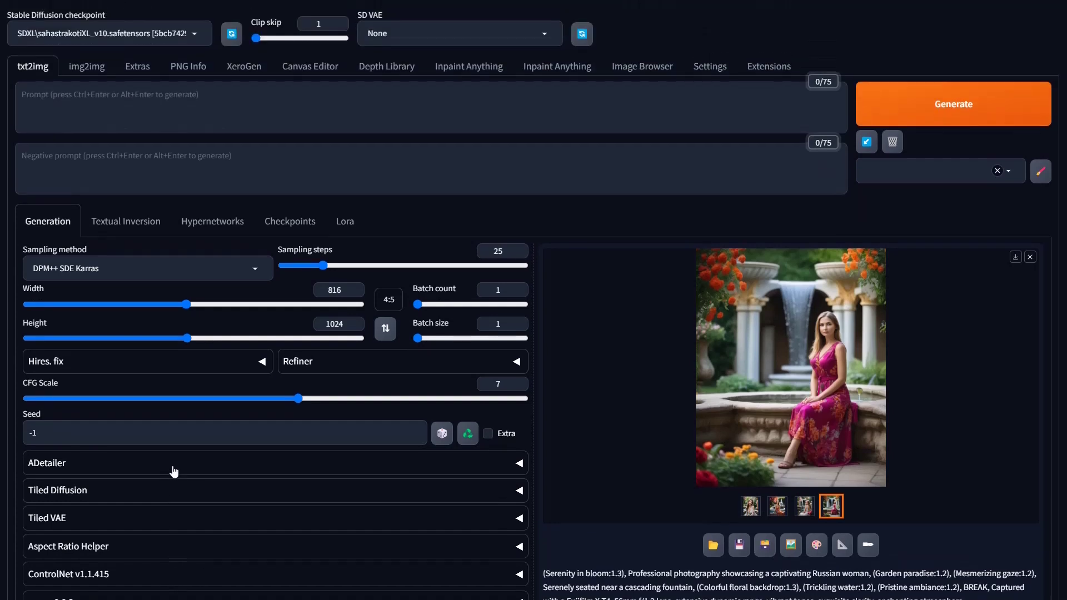
{"action": "scroll", "coordinate": [174, 471], "scroll_direction": "down", "scroll_amount": 1}
{"action": "left_click", "coordinate": [791, 490]}
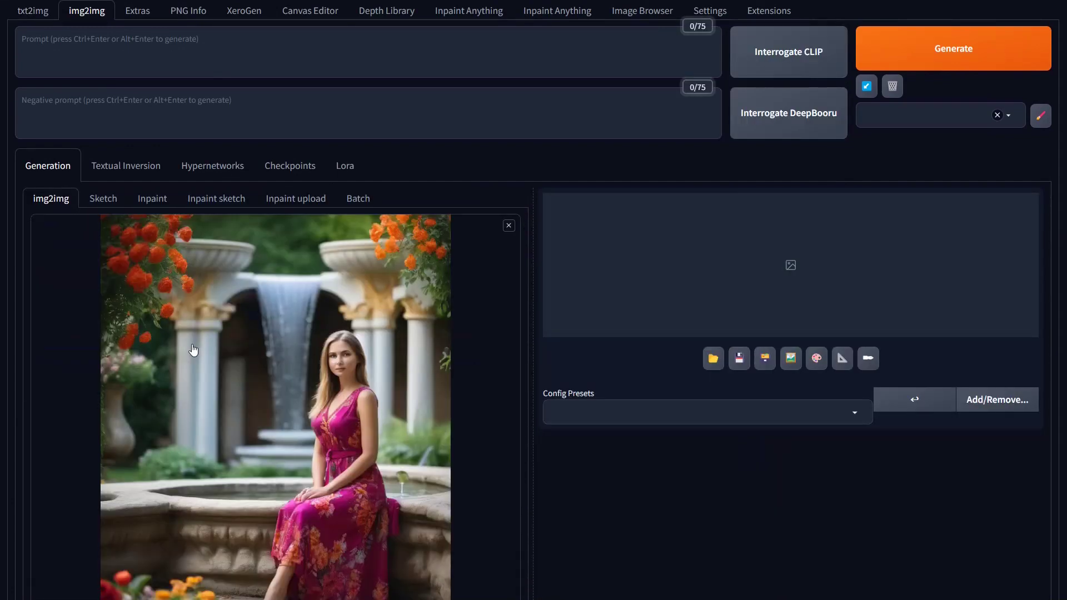
{"action": "scroll", "coordinate": [402, 344], "scroll_direction": "down", "scroll_amount": 7}
{"action": "scroll", "coordinate": [401, 344], "scroll_direction": "up", "scroll_amount": 8}
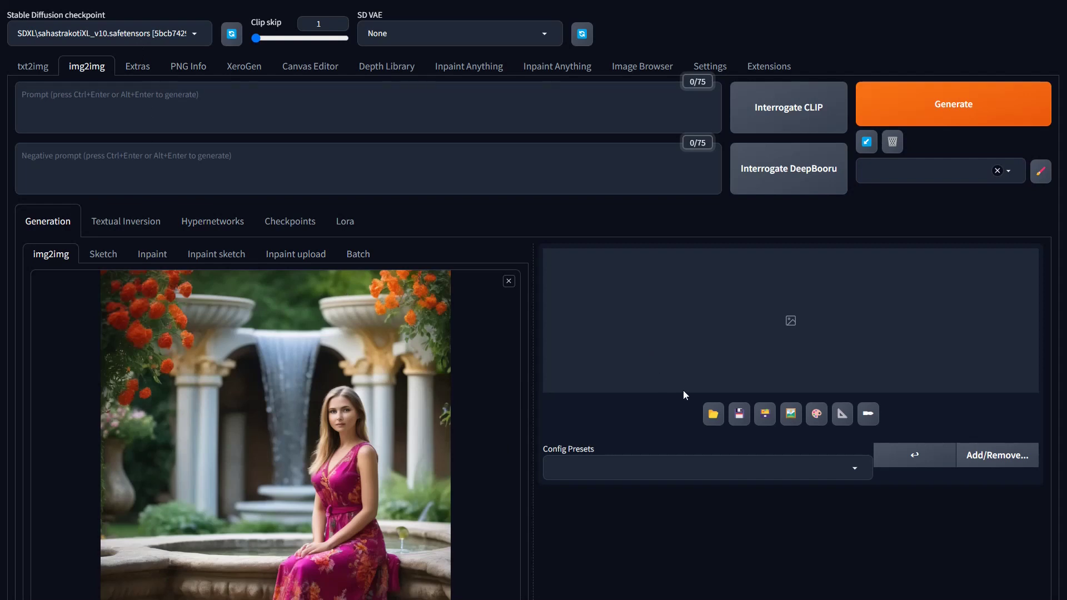
{"action": "scroll", "coordinate": [764, 422], "scroll_direction": "down", "scroll_amount": 2}
{"action": "scroll", "coordinate": [765, 420], "scroll_direction": "up", "scroll_amount": 1}
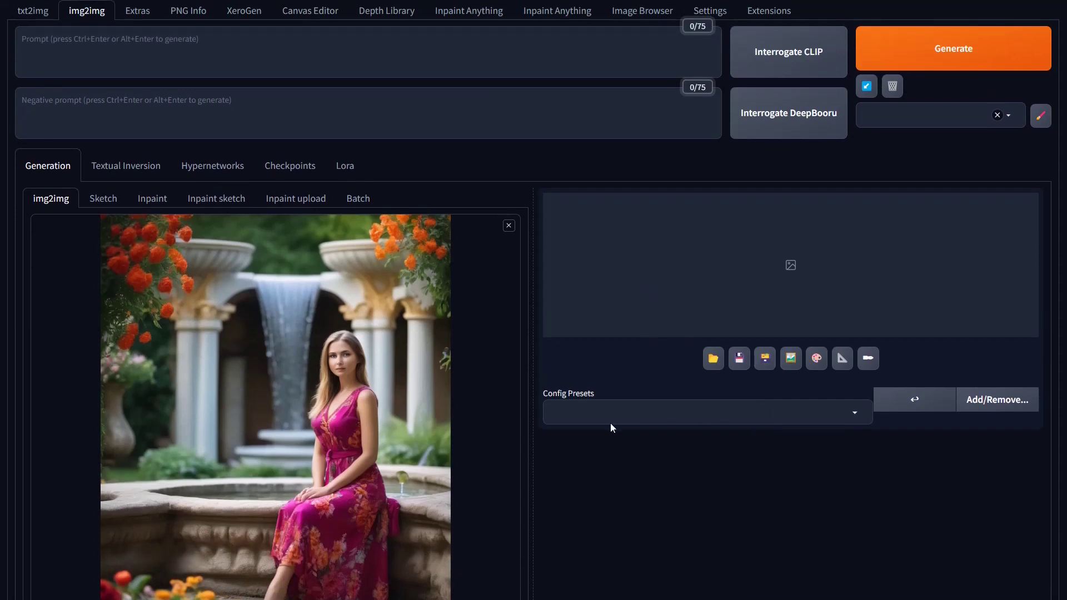
{"action": "scroll", "coordinate": [433, 347], "scroll_direction": "up", "scroll_amount": 1}
{"action": "scroll", "coordinate": [435, 349], "scroll_direction": "down", "scroll_amount": 1}
{"action": "scroll", "coordinate": [364, 370], "scroll_direction": "up", "scroll_amount": 1}
- Filter the checkpoint list with 'inpain' and load aZovyaPhotoreal_v2InpaintVAE.safetensors
{"action": "left_click", "coordinate": [176, 39]}
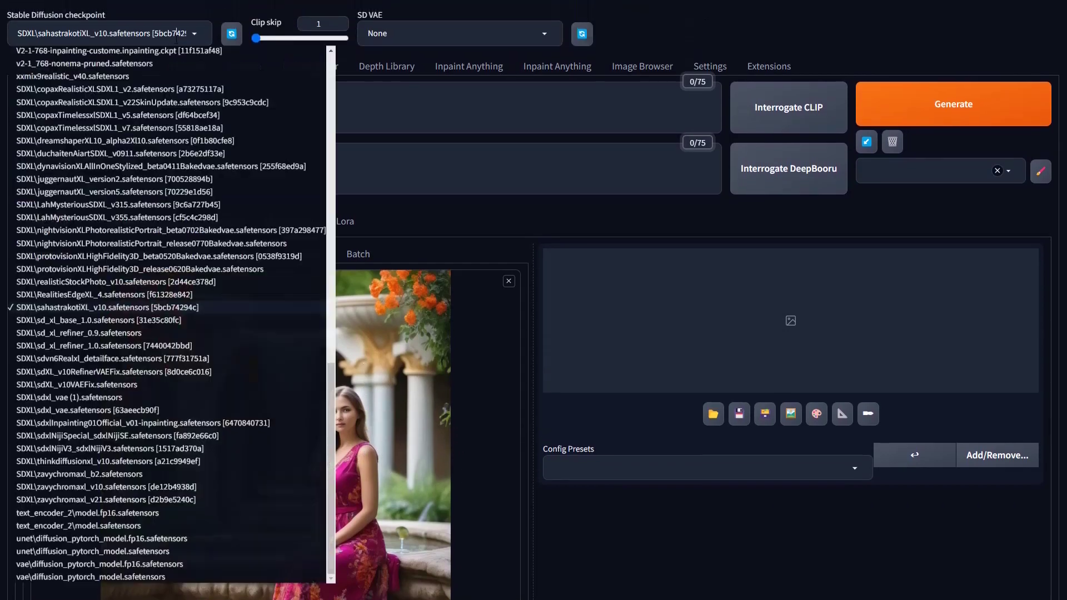
{"action": "triple_click", "coordinate": [170, 35]}
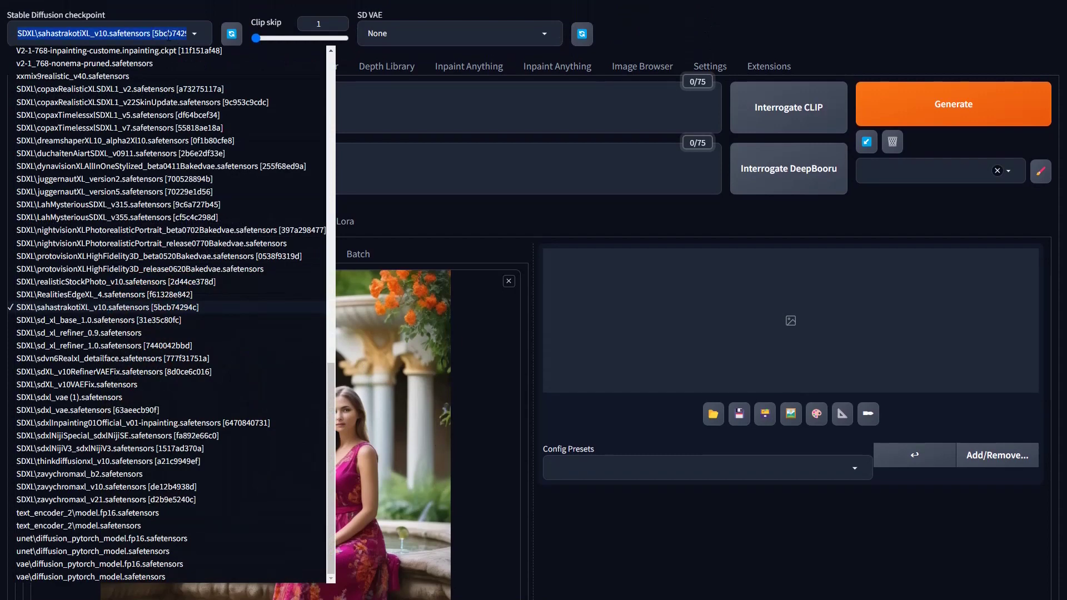
{"action": "type", "text": "inpain"}
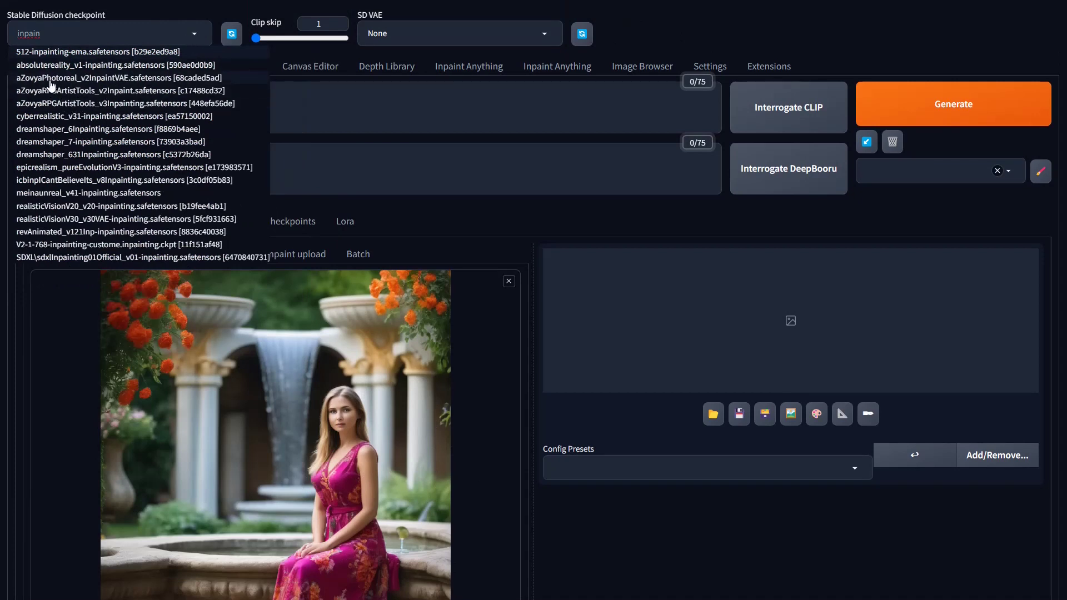
{"action": "left_click", "coordinate": [114, 79]}
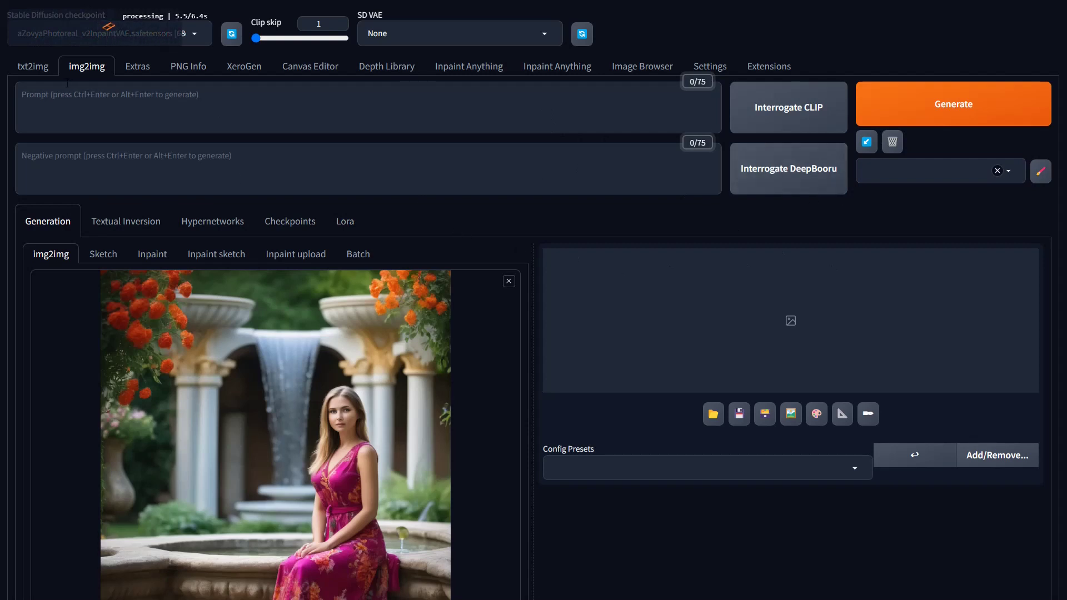
{"action": "scroll", "coordinate": [481, 448], "scroll_direction": "down", "scroll_amount": 4}
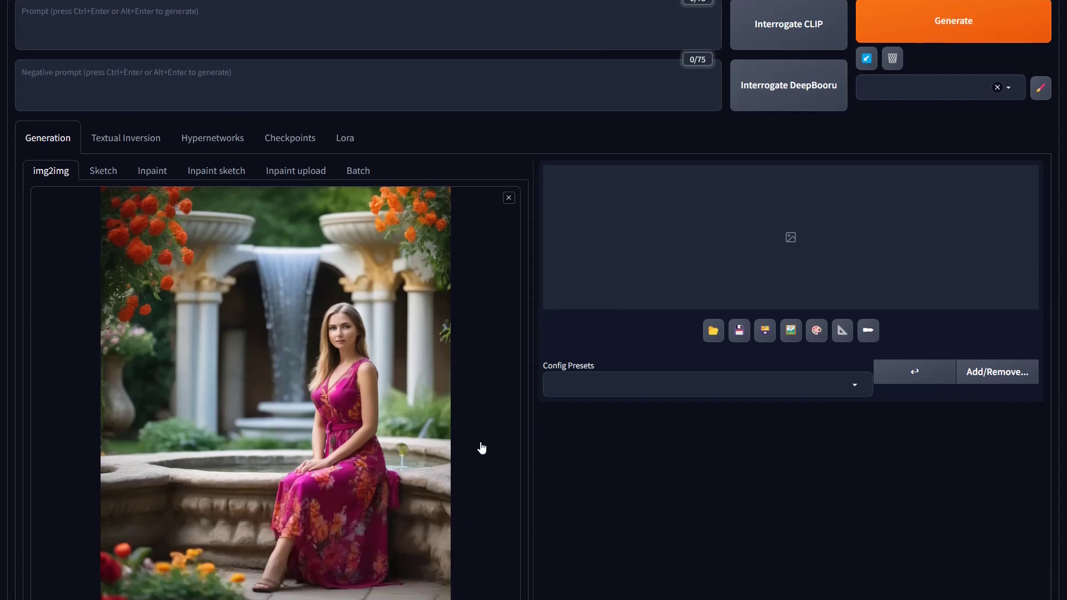
{"action": "scroll", "coordinate": [481, 448], "scroll_direction": "up", "scroll_amount": 1}
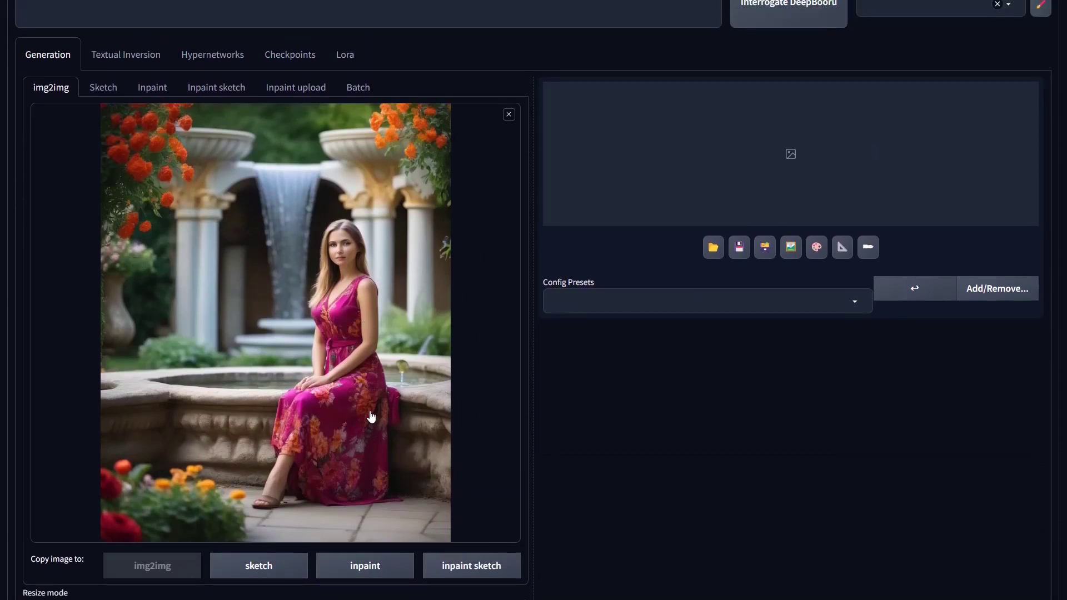
{"action": "scroll", "coordinate": [185, 160], "scroll_direction": "up", "scroll_amount": 3}
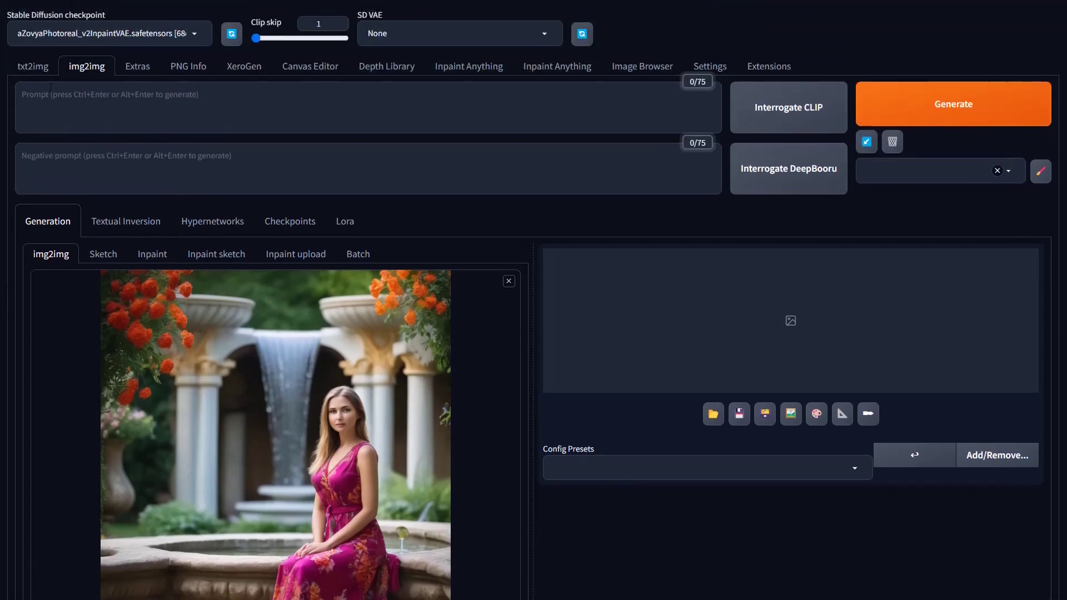
- Copy a prompt from the txt2img generation info and paste it into the img2img prompt
{"action": "left_click", "coordinate": [33, 74]}
{"action": "scroll", "coordinate": [284, 233], "scroll_direction": "down", "scroll_amount": 3}
{"action": "scroll", "coordinate": [290, 284], "scroll_direction": "down", "scroll_amount": 5}
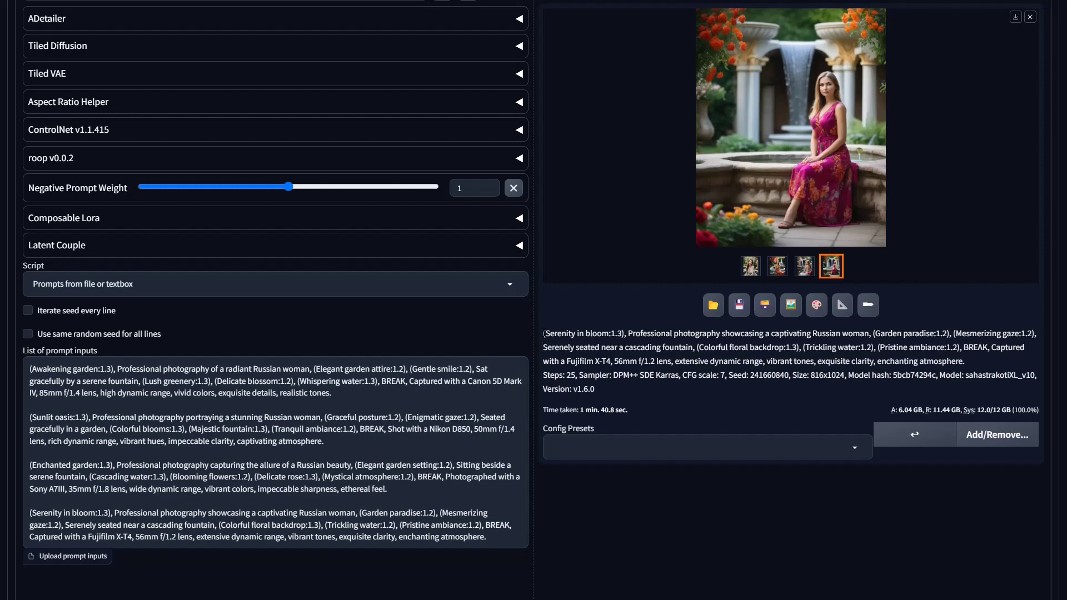
{"action": "left_click_drag", "start_coordinate": [543, 334], "coordinate": [988, 364]}
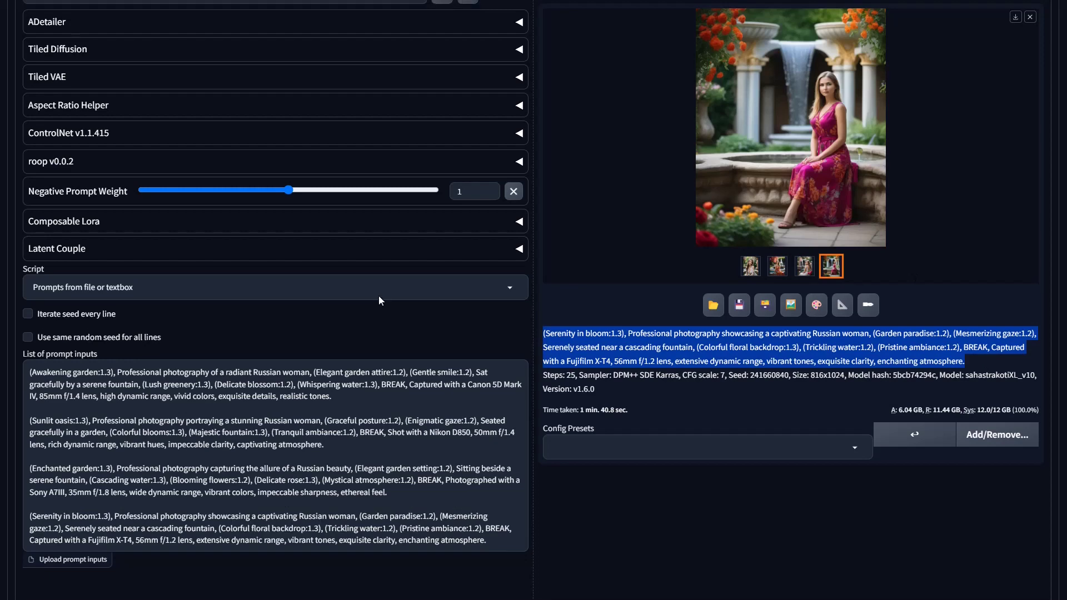
{"action": "scroll", "coordinate": [378, 296], "scroll_direction": "up", "scroll_amount": 8}
{"action": "left_click", "coordinate": [87, 72]}
{"action": "left_click", "coordinate": [143, 117]}
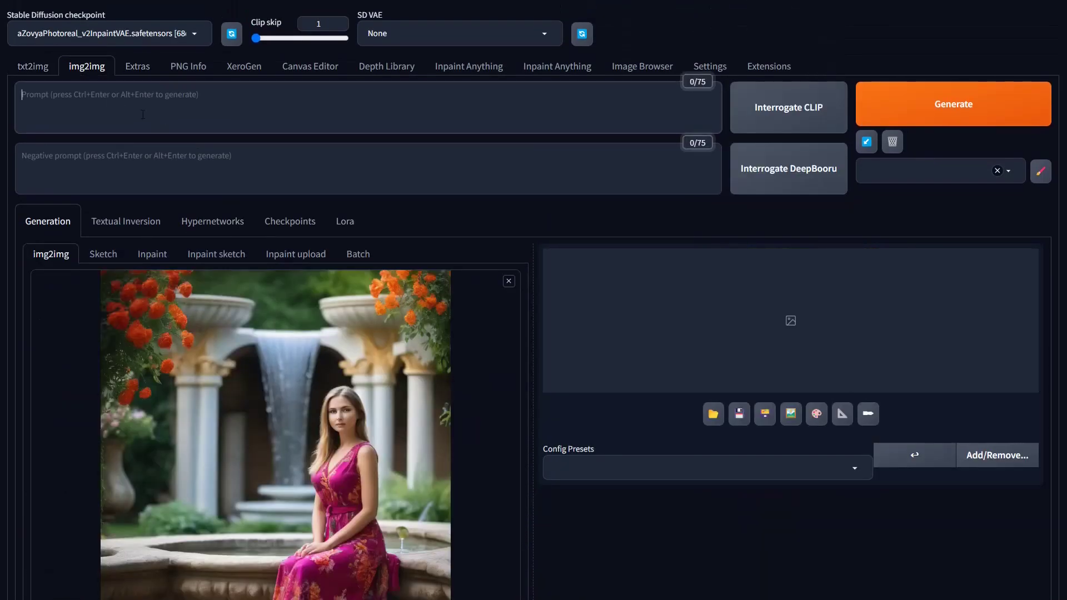
{"action": "key", "text": "ctrl+v"}
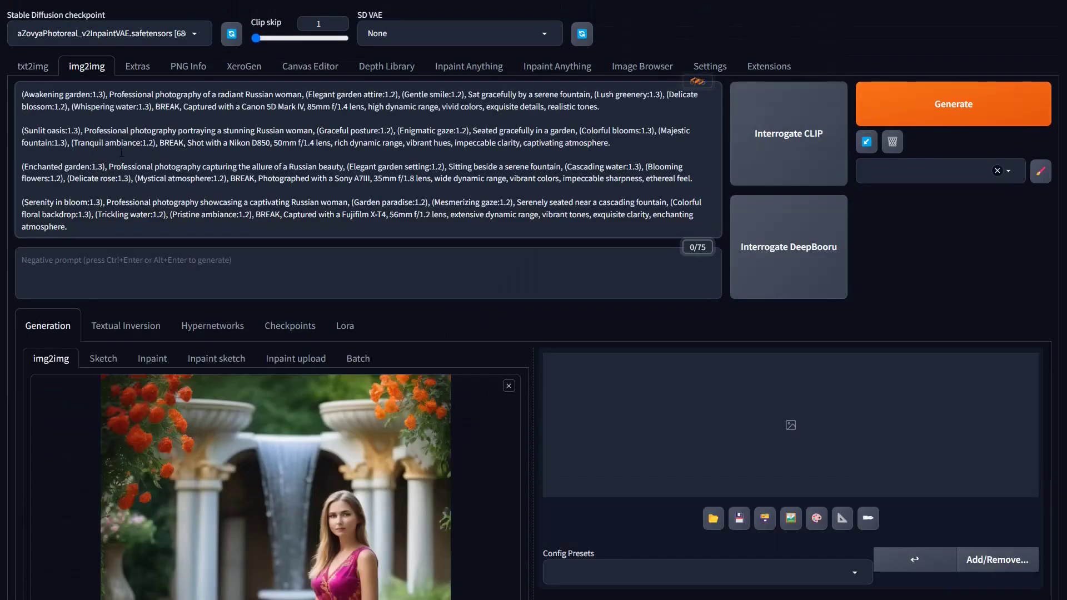
- Replace the whole img2img prompt with the fountain image's 'Serenity in bloom' prompt
{"action": "left_click", "coordinate": [35, 74]}
{"action": "scroll", "coordinate": [622, 509], "scroll_direction": "down", "scroll_amount": 3}
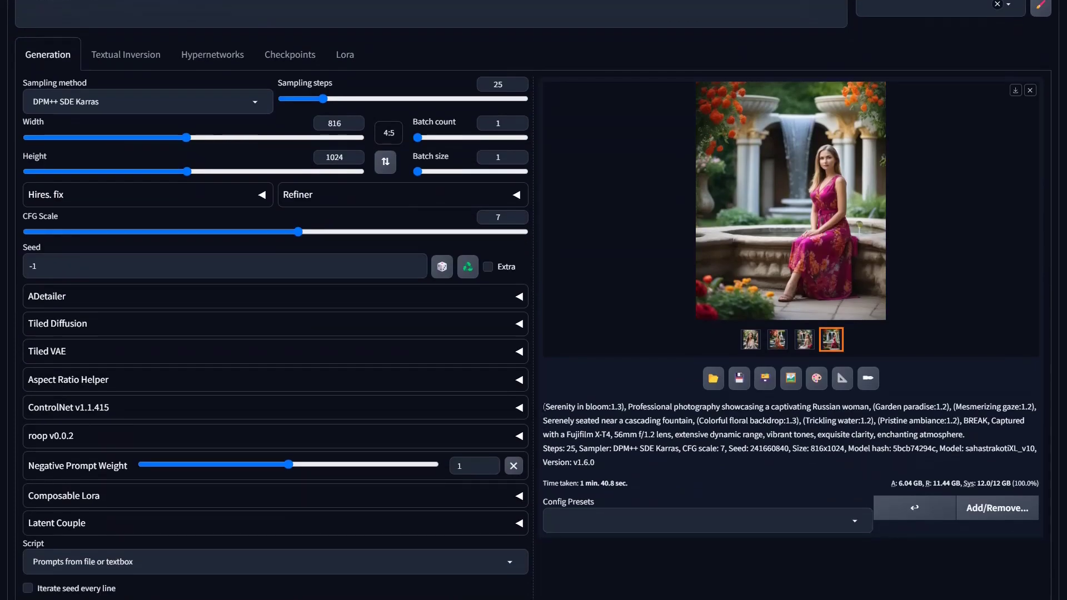
{"action": "left_click_drag", "start_coordinate": [544, 407], "coordinate": [993, 442]}
{"action": "right_click", "coordinate": [883, 413]}
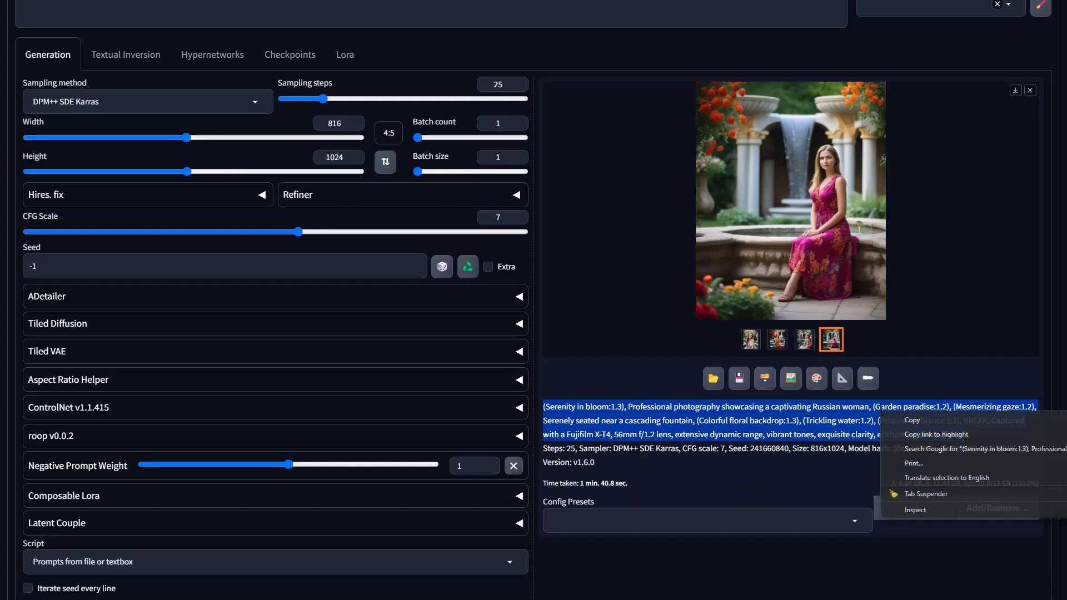
{"action": "left_click", "coordinate": [912, 421]}
{"action": "scroll", "coordinate": [912, 420], "scroll_direction": "up", "scroll_amount": 5}
{"action": "left_click", "coordinate": [87, 66]}
{"action": "left_click", "coordinate": [146, 115]}
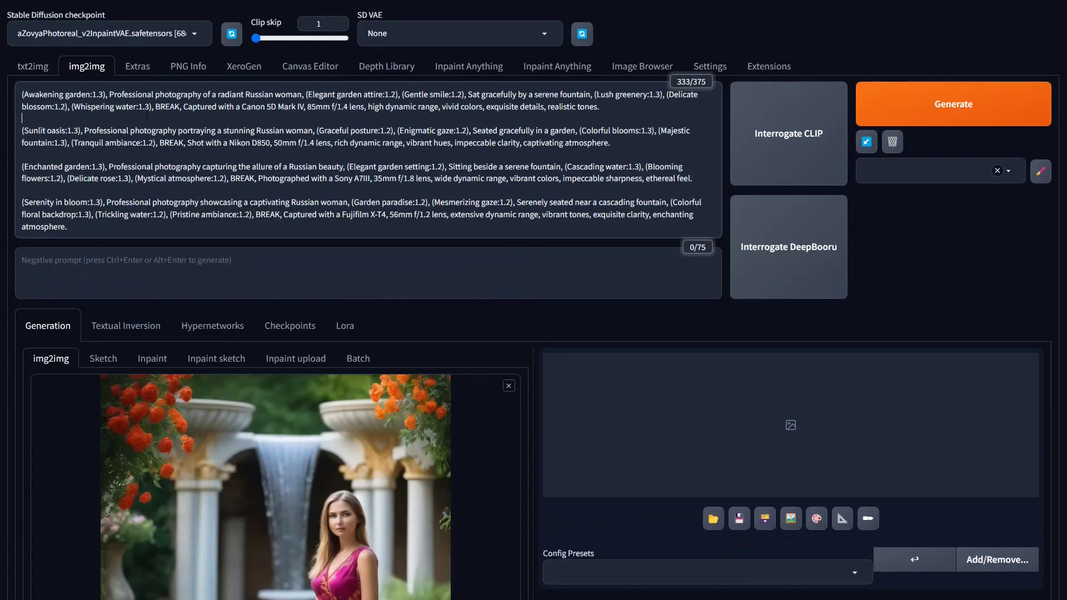
{"action": "key", "text": "ctrl+a"}
{"action": "key", "text": "ctrl+v"}
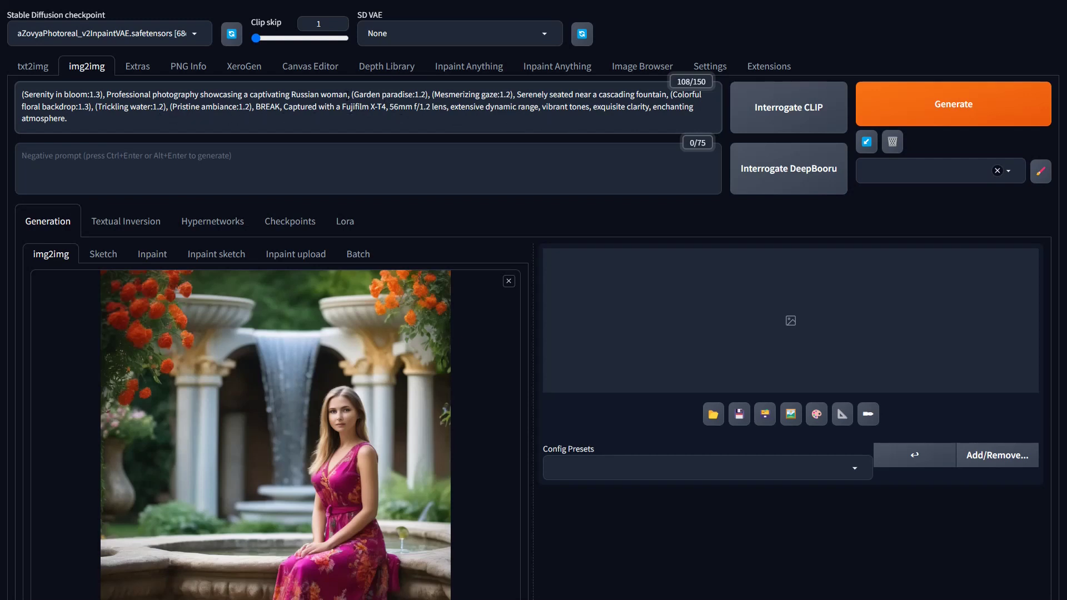
- Delete 'showcasing a captivating Russian woman, ' from the img2img prompt
{"action": "left_click_drag", "start_coordinate": [352, 94], "coordinate": [204, 90]}
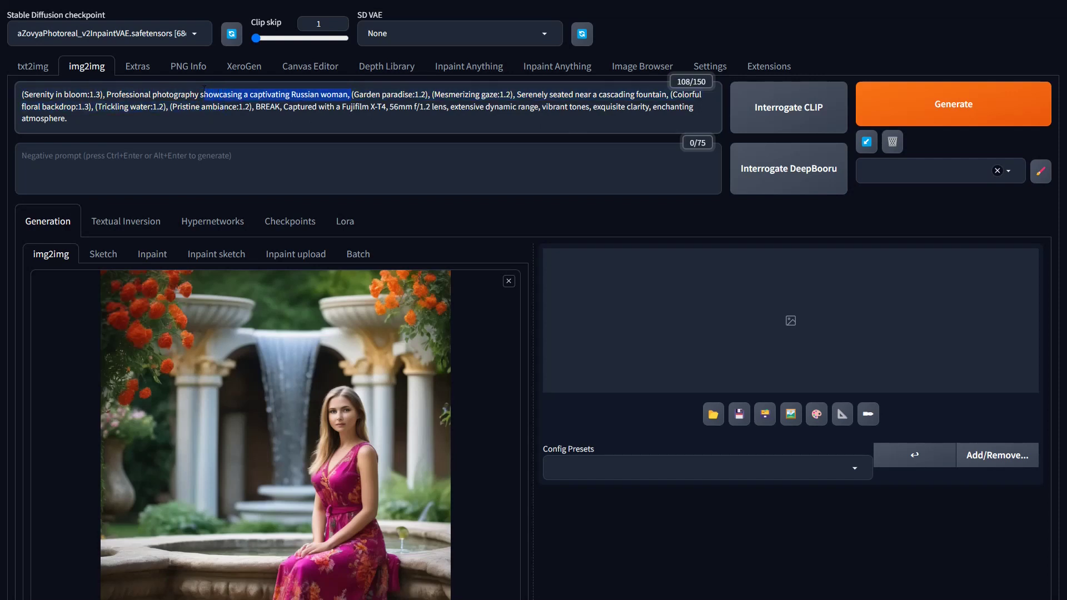
{"action": "key", "text": "BackSpace"}
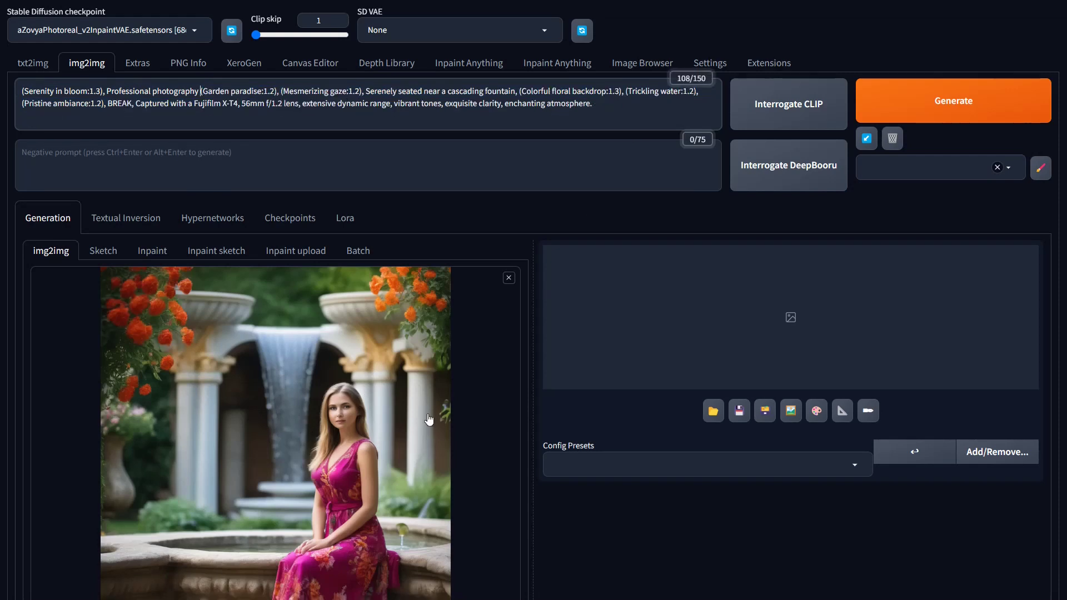
{"action": "scroll", "coordinate": [431, 419], "scroll_direction": "down", "scroll_amount": 3}
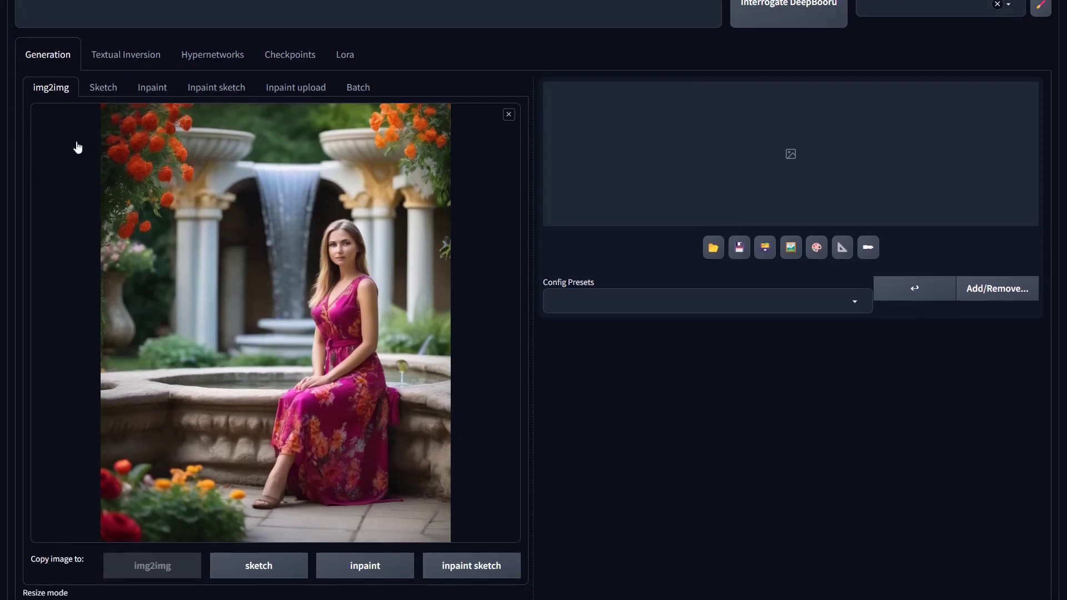
{"action": "scroll", "coordinate": [618, 232], "scroll_direction": "up", "scroll_amount": 3}
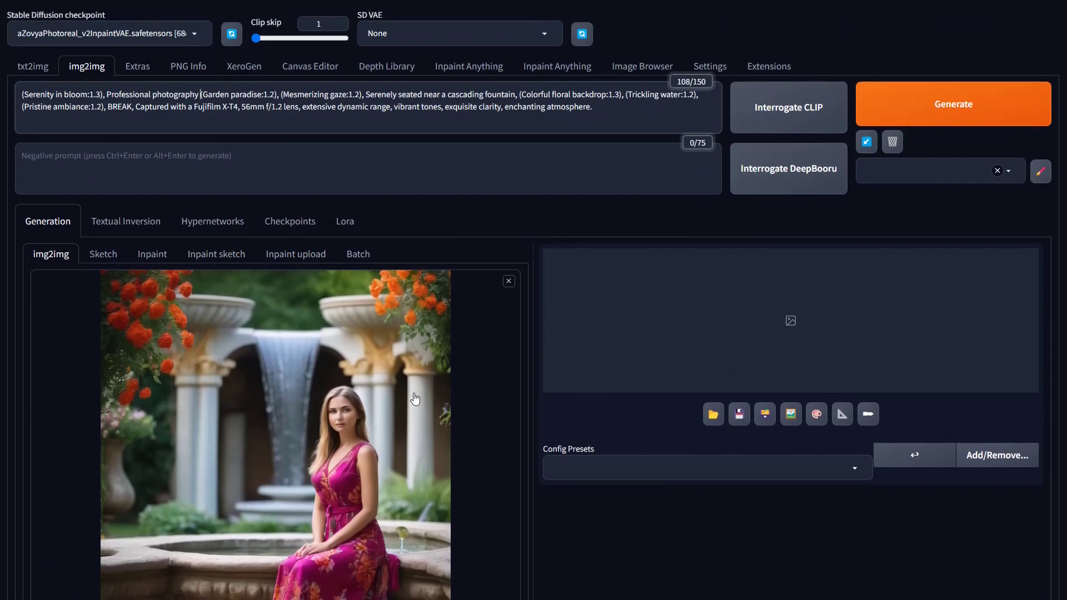
{"action": "scroll", "coordinate": [415, 399], "scroll_direction": "down", "scroll_amount": 3}
{"action": "scroll", "coordinate": [414, 399], "scroll_direction": "up", "scroll_amount": 3}
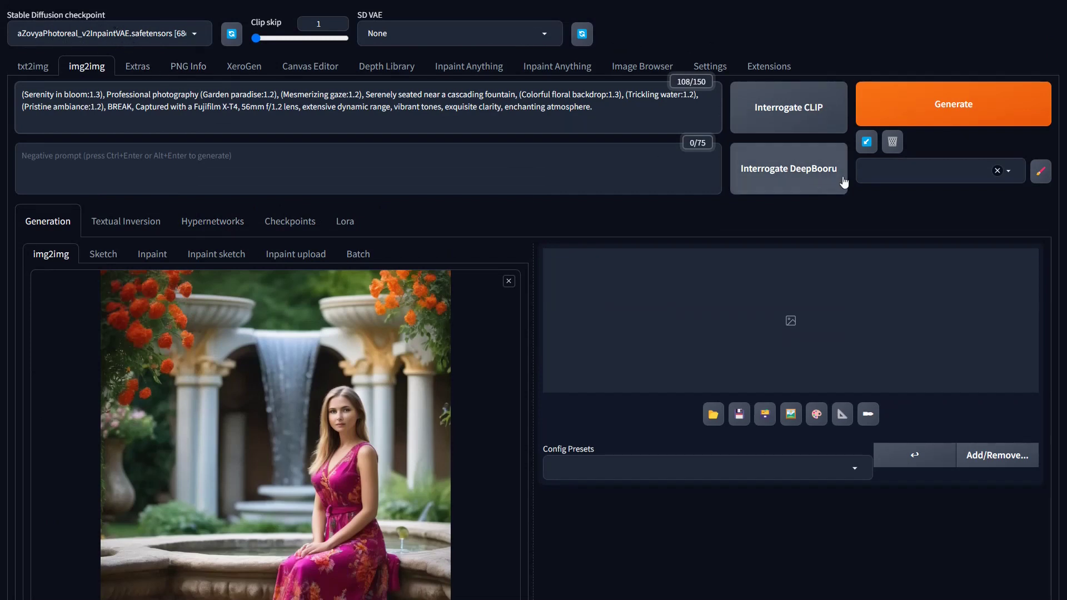
- Apply the '0 – N:Prime Negative' prompt style
{"action": "left_click", "coordinate": [890, 175]}
{"action": "left_click", "coordinate": [896, 190]}
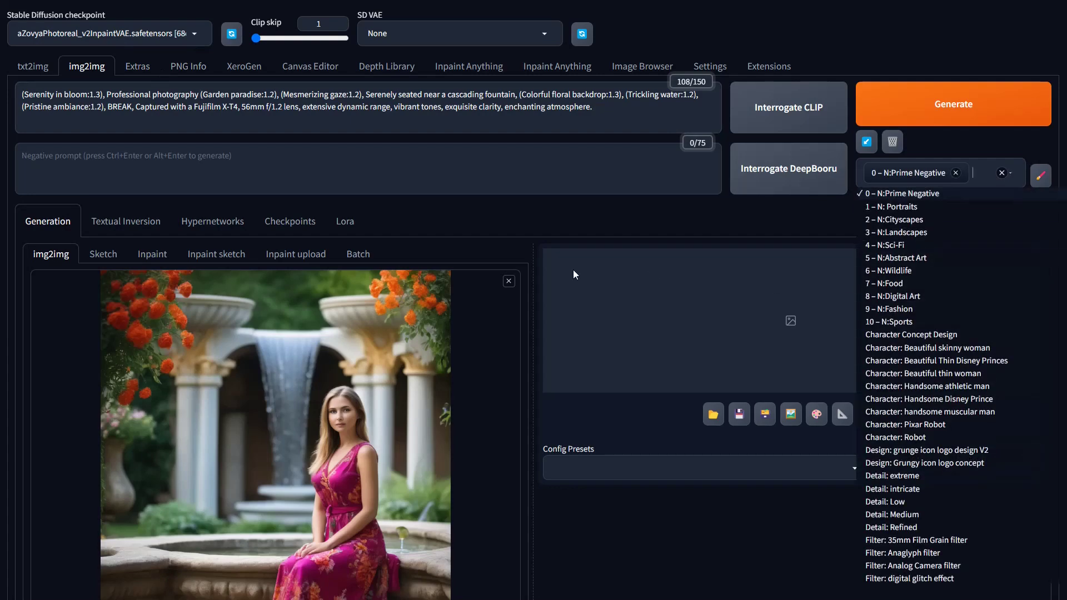
{"action": "left_click", "coordinate": [542, 248]}
- Set the Negative Prompt Weight slider to 0.2
{"action": "scroll", "coordinate": [542, 247], "scroll_direction": "down", "scroll_amount": 14}
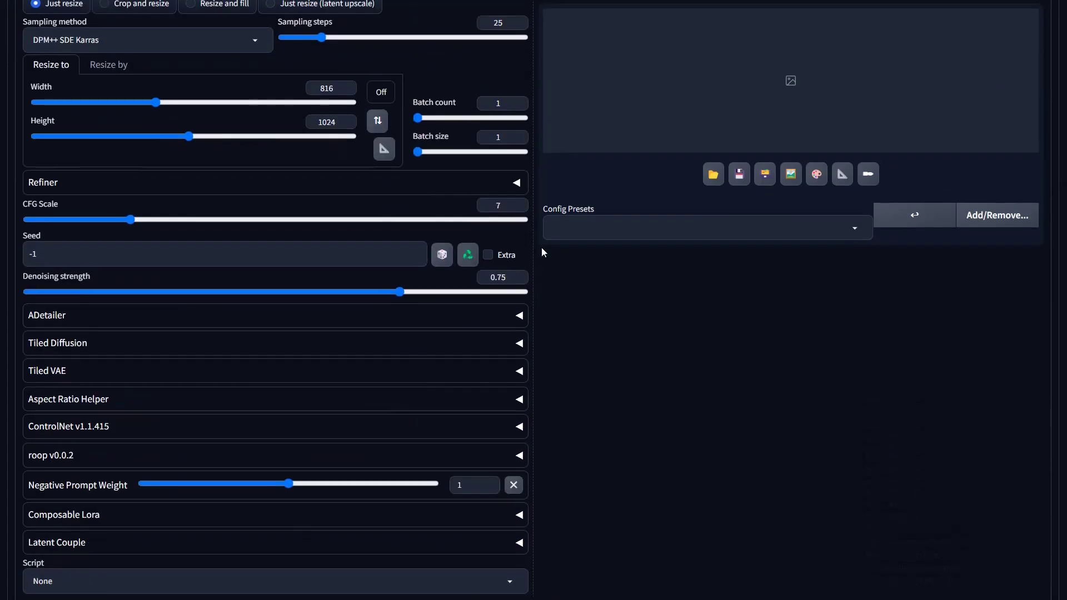
{"action": "left_click", "coordinate": [171, 433]}
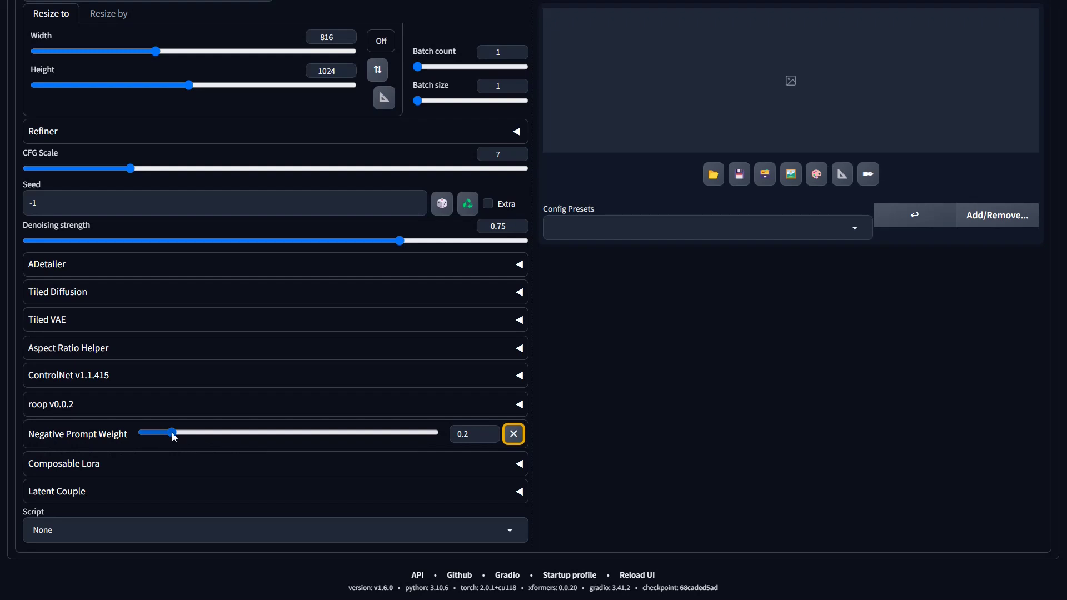
{"action": "mouse_move", "coordinate": [172, 432]}
{"action": "left_mouse_down"}
{"action": "mouse_move", "coordinate": [413, 437]}
{"action": "mouse_move", "coordinate": [111, 443]}
{"action": "mouse_move", "coordinate": [166, 439]}
{"action": "left_mouse_up"}
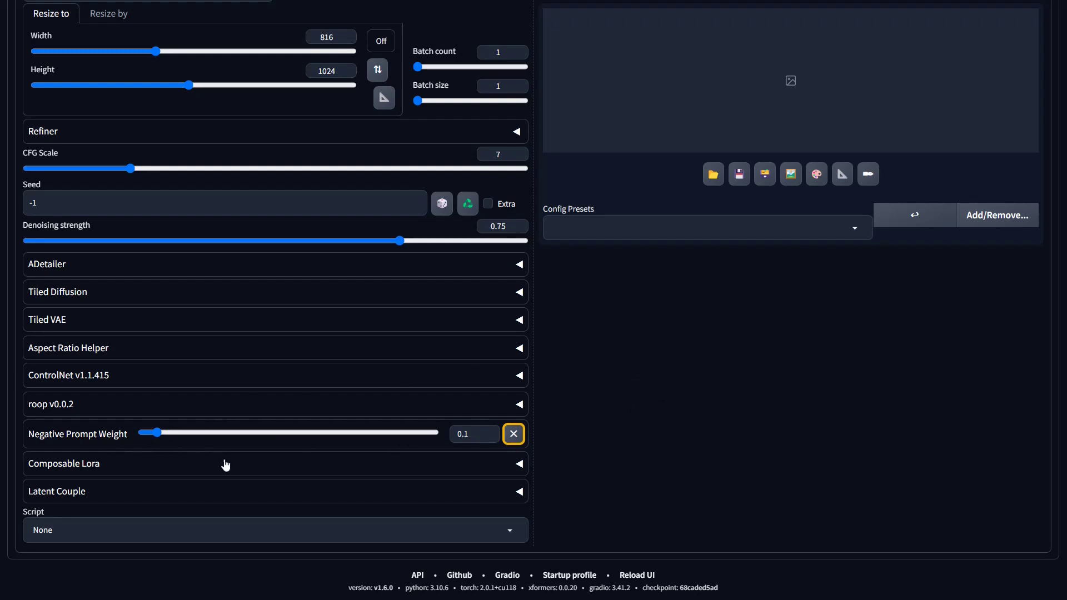
{"action": "left_click_drag", "start_coordinate": [157, 433], "coordinate": [172, 433]}
- Enable ControlNet Unit 0 with Pixel Perfect and the Inpaint control type
{"action": "left_click", "coordinate": [58, 381]}
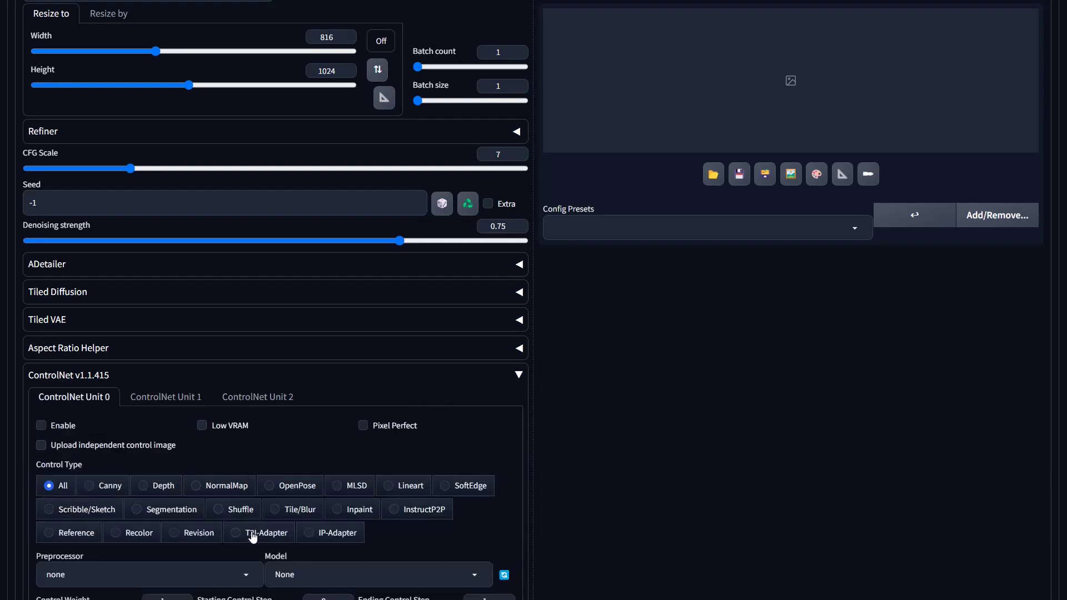
{"action": "left_click", "coordinate": [43, 427]}
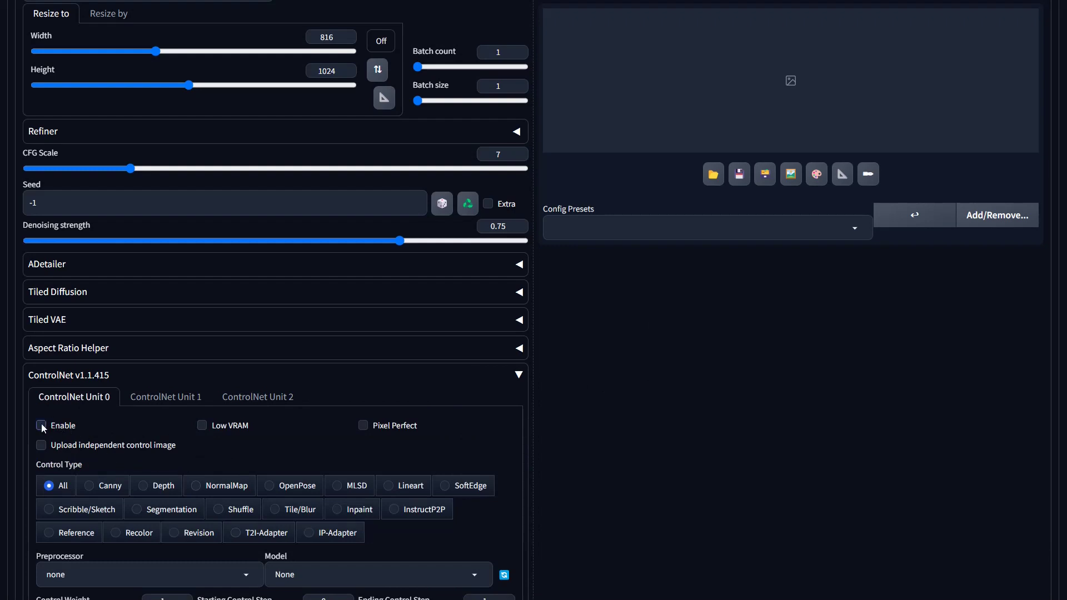
{"action": "left_click", "coordinate": [363, 427]}
{"action": "scroll", "coordinate": [620, 418], "scroll_direction": "down", "scroll_amount": 2}
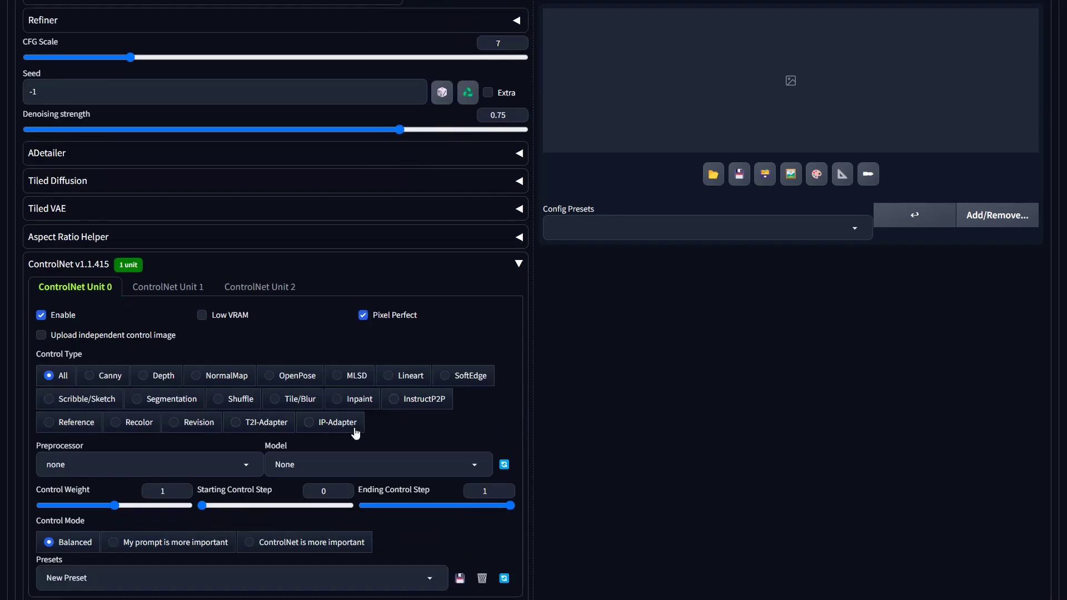
{"action": "left_click", "coordinate": [362, 401]}
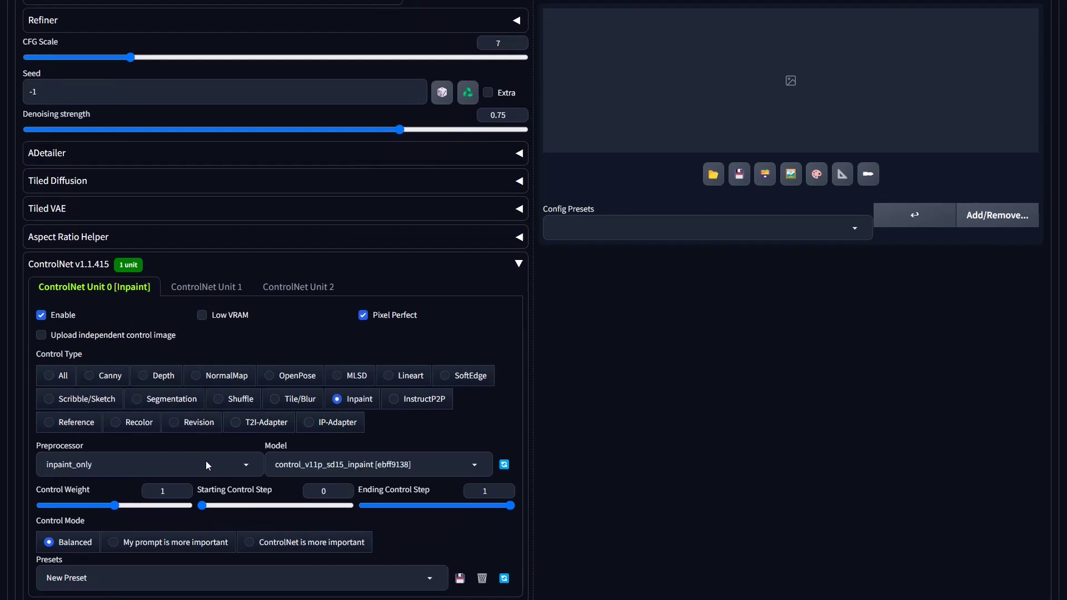
- Choose the inpaint_only+lama preprocessor and set Control Mode to 'ControlNet is more important'
{"action": "left_click", "coordinate": [247, 465]}
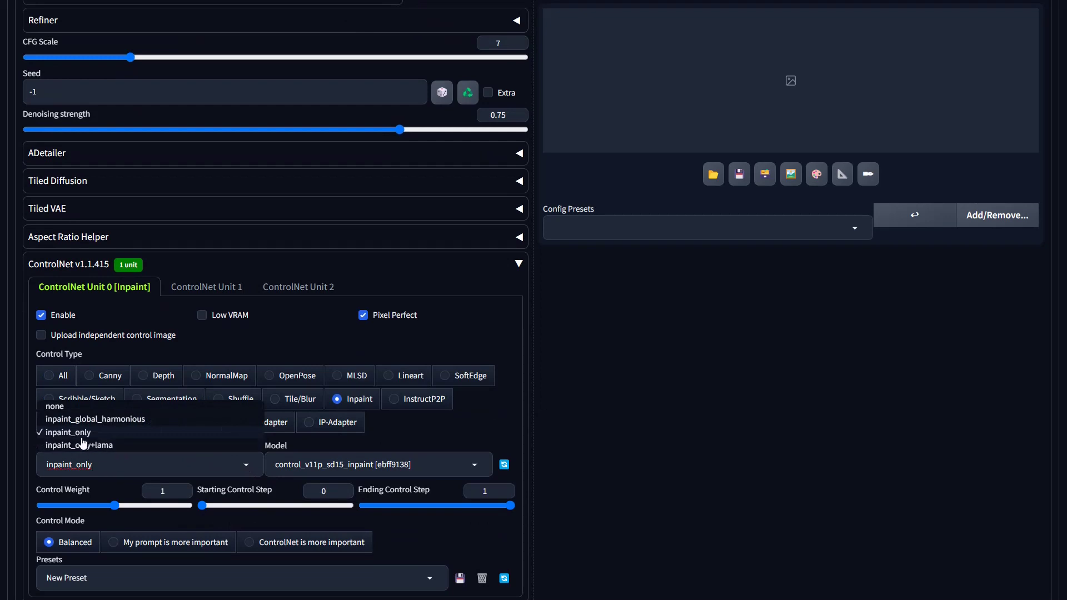
{"action": "left_click", "coordinate": [110, 445]}
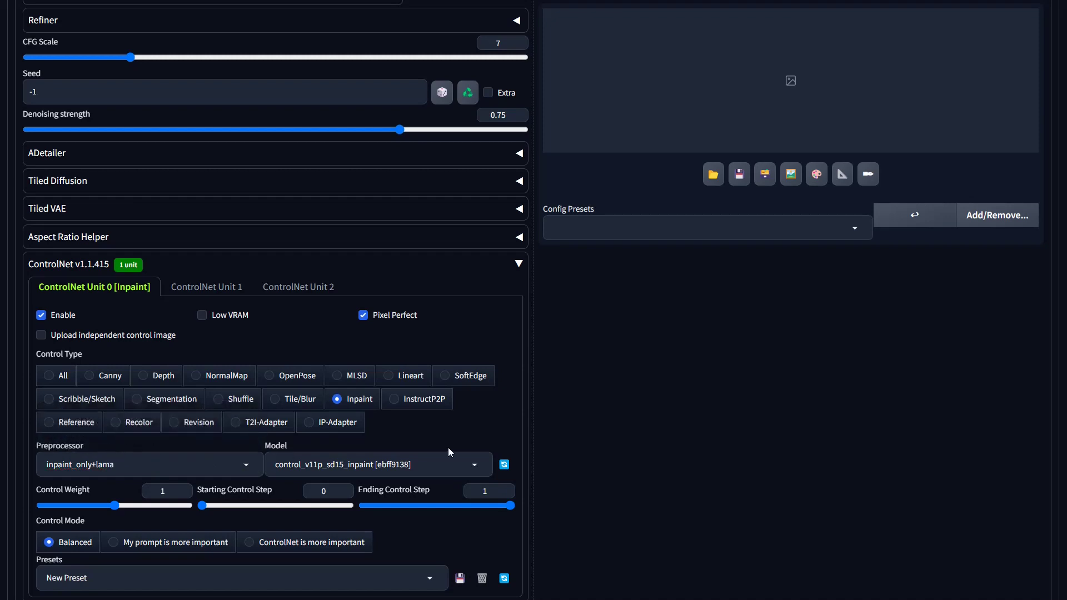
{"action": "scroll", "coordinate": [640, 438], "scroll_direction": "down", "scroll_amount": 3}
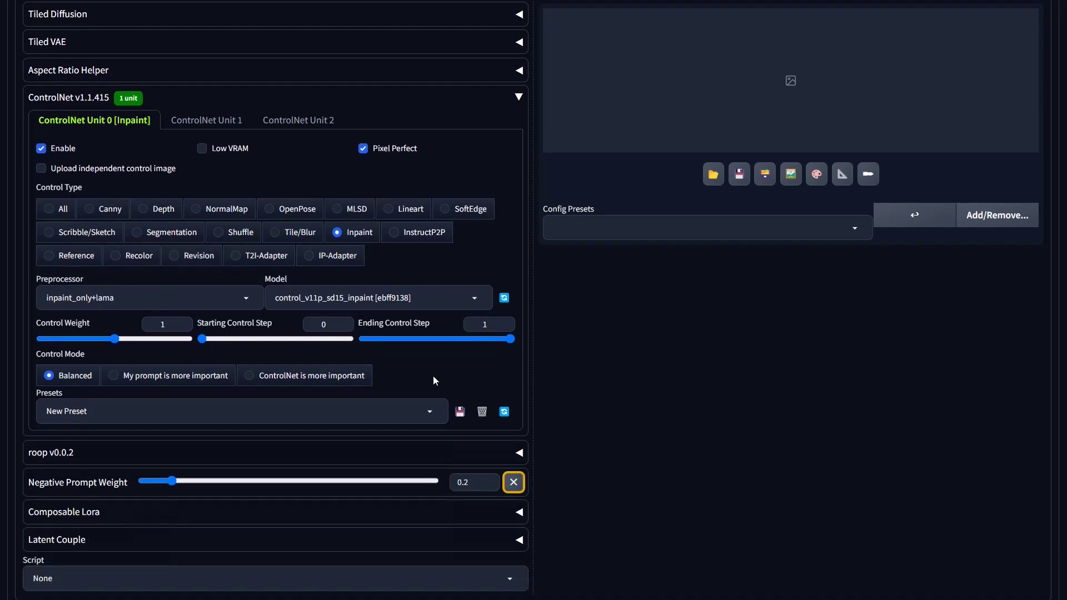
{"action": "left_click", "coordinate": [280, 381]}
{"action": "scroll", "coordinate": [247, 353], "scroll_direction": "up", "scroll_amount": 3}
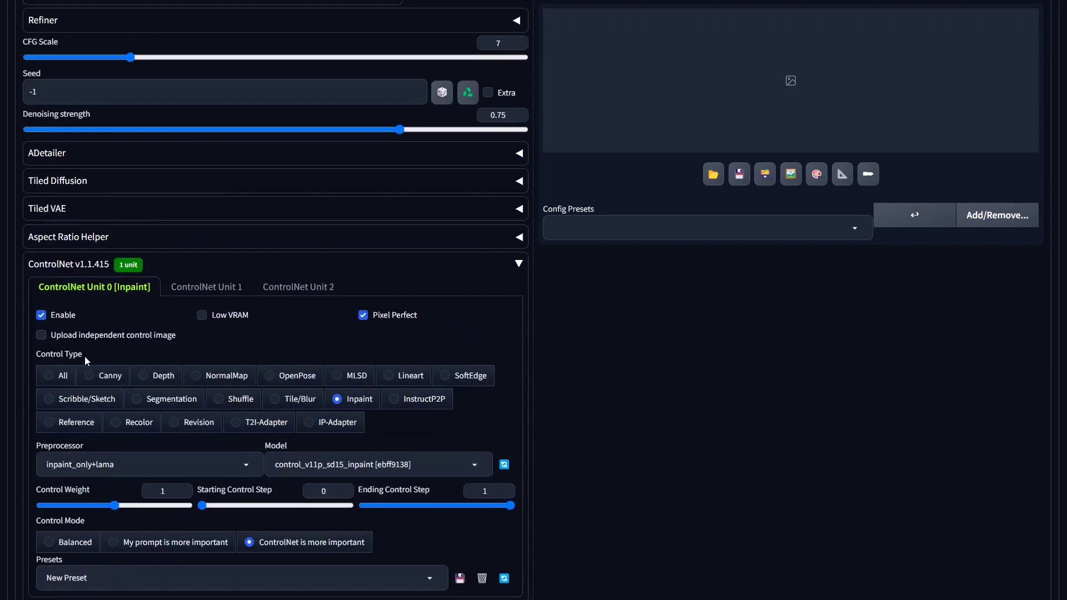
{"action": "scroll", "coordinate": [84, 356], "scroll_direction": "up", "scroll_amount": 7}
{"action": "scroll", "coordinate": [85, 356], "scroll_direction": "up", "scroll_amount": 6}
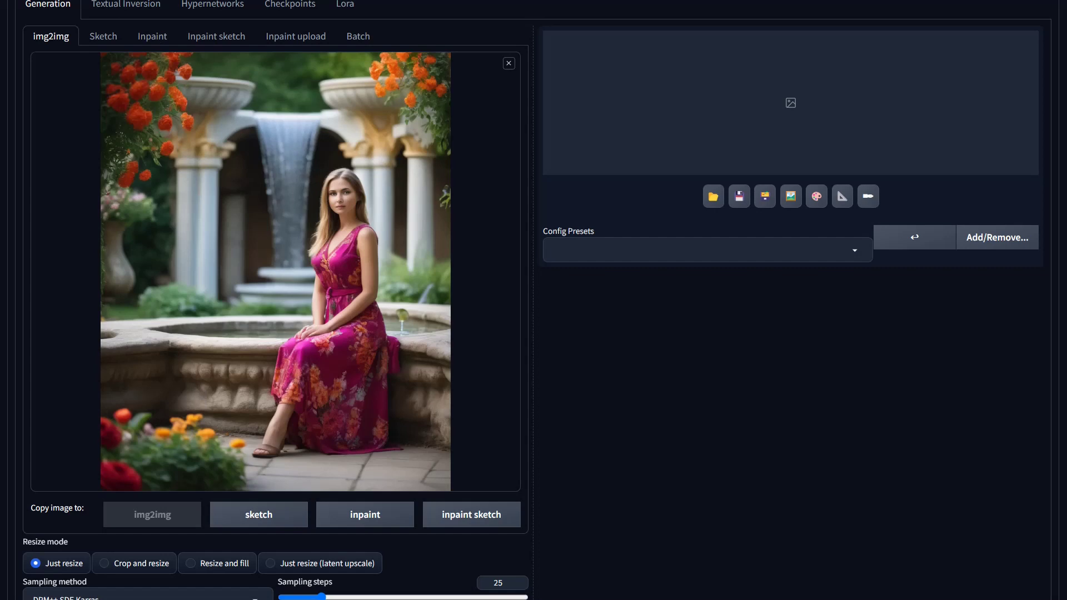
- Load the garden portrait as Unit 0's independent control image with Resize and Fill mode
{"action": "scroll", "coordinate": [289, 336], "scroll_direction": "down", "scroll_amount": 14}
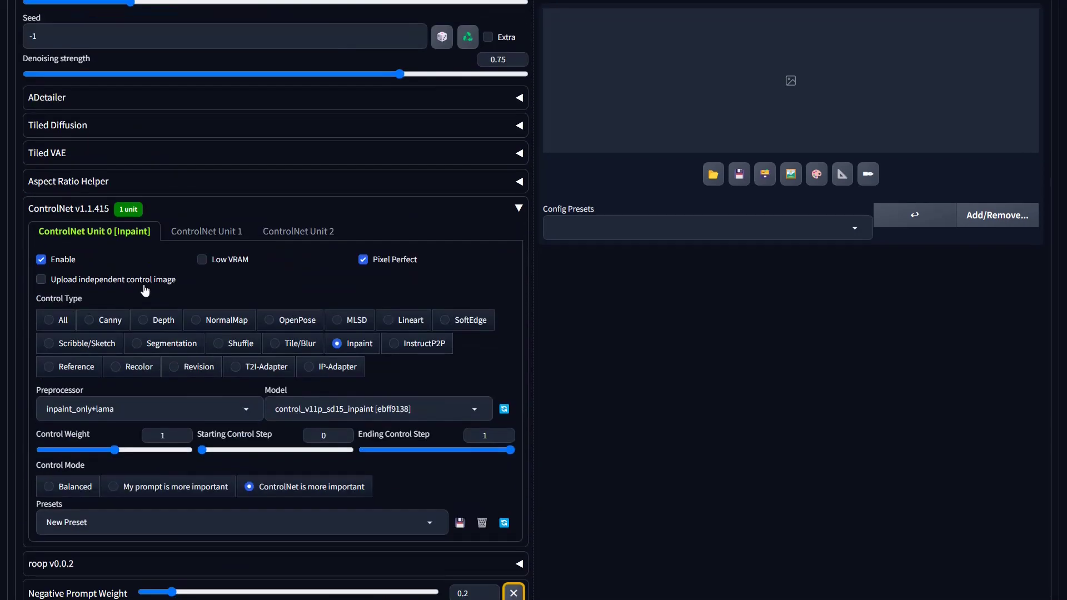
{"action": "left_click", "coordinate": [67, 283]}
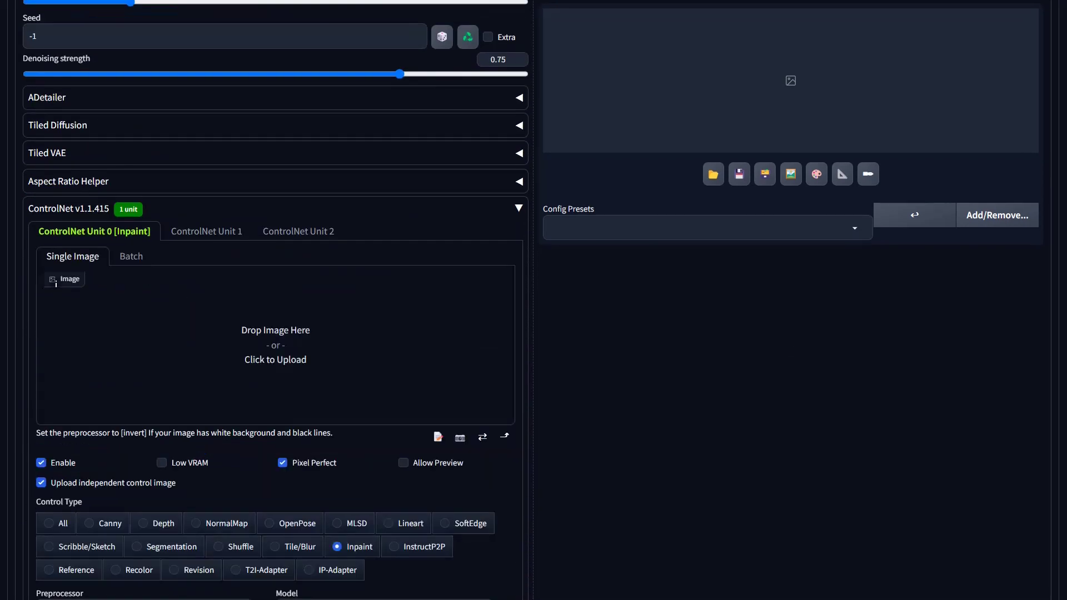
{"action": "left_click_drag", "start_coordinate": [887, 373], "coordinate": [327, 329]}
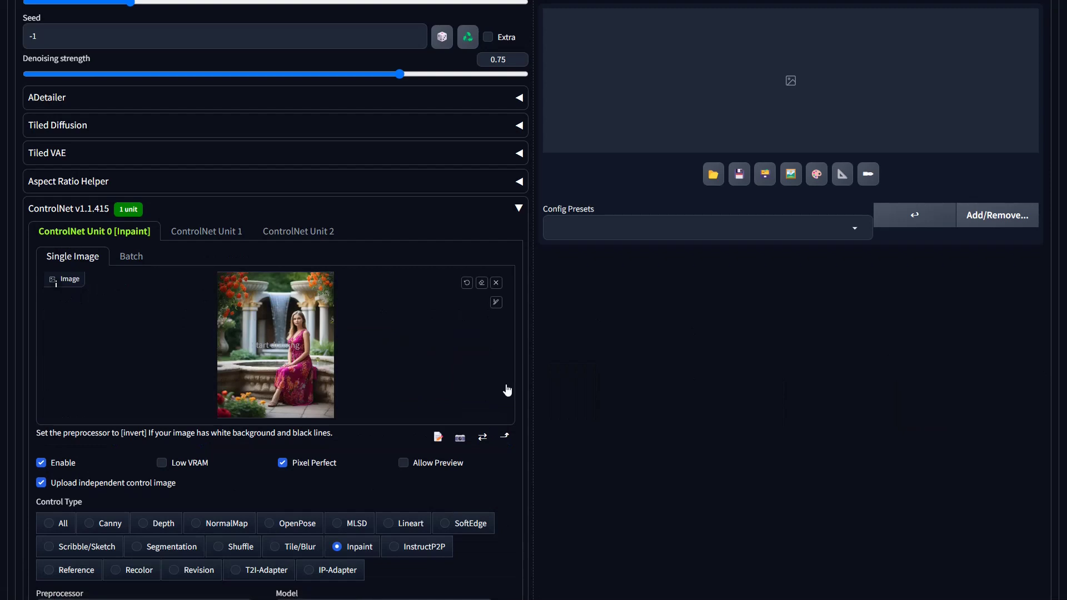
{"action": "scroll", "coordinate": [544, 394], "scroll_direction": "down", "scroll_amount": 6}
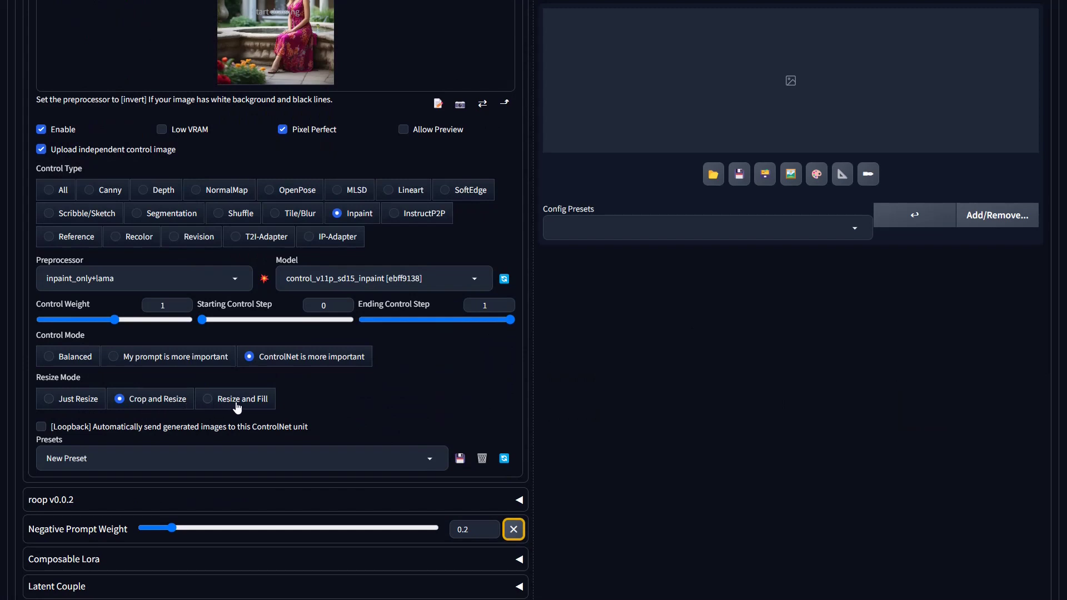
{"action": "left_click", "coordinate": [215, 408]}
{"action": "scroll", "coordinate": [328, 422], "scroll_direction": "up", "scroll_amount": 1}
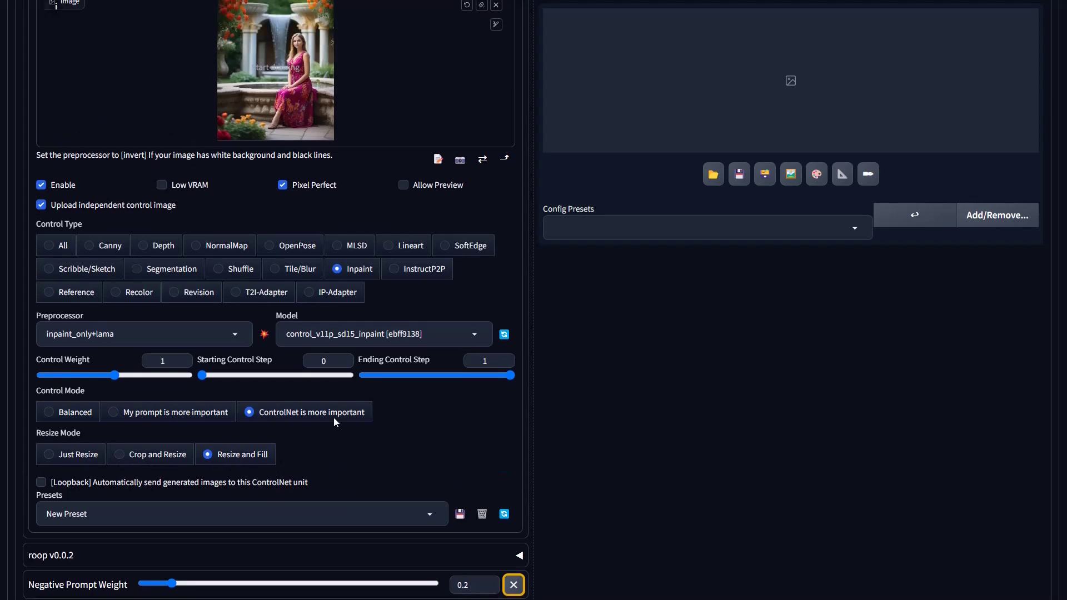
{"action": "scroll", "coordinate": [334, 421], "scroll_direction": "up", "scroll_amount": 10}
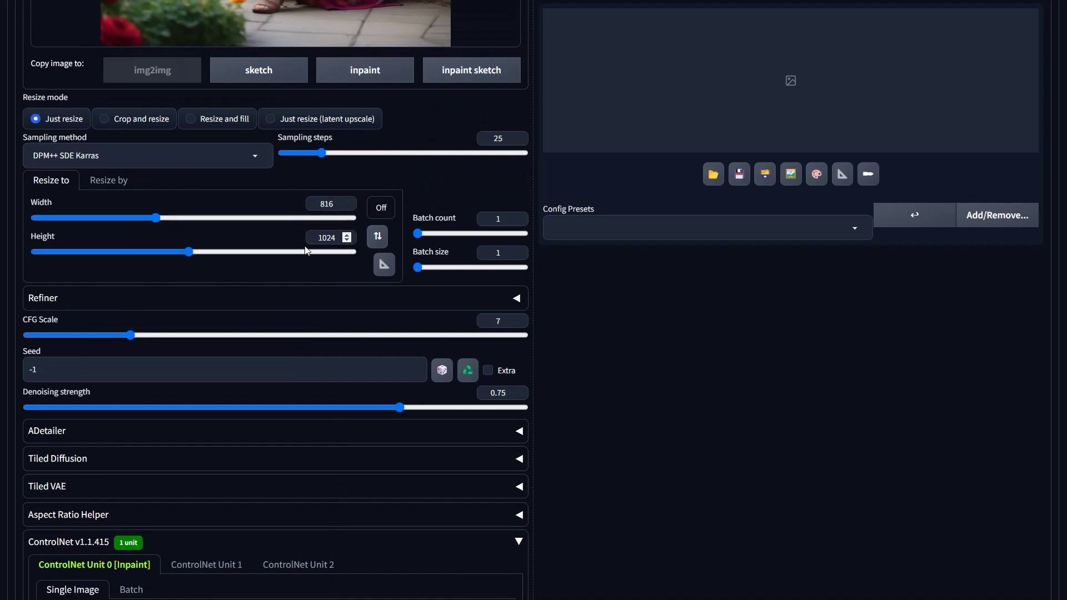
- Change the output width from 816 to 1200
{"action": "scroll", "coordinate": [305, 254], "scroll_direction": "up", "scroll_amount": 4}
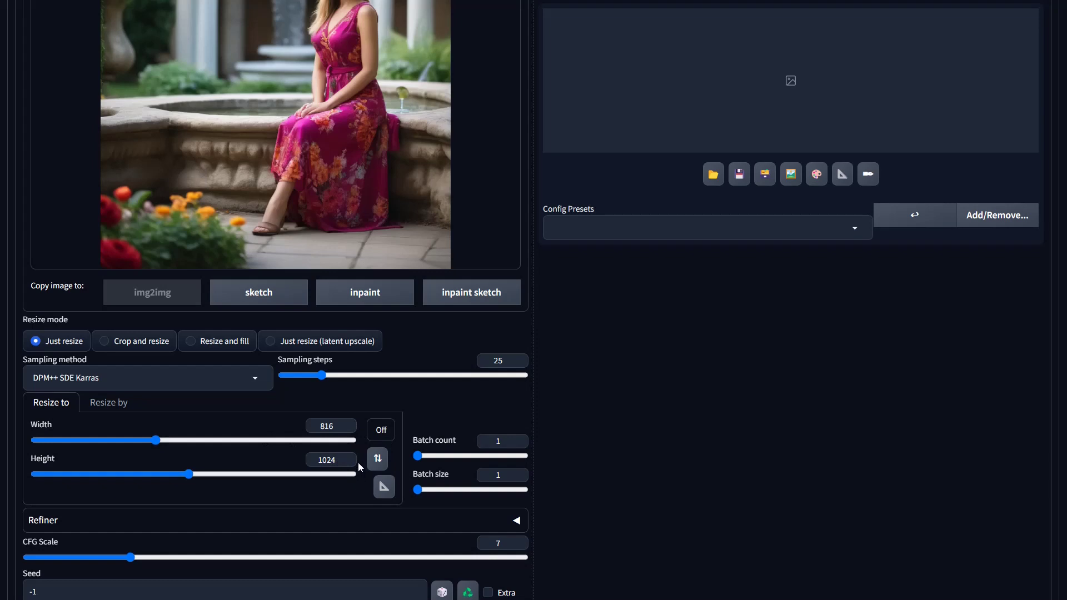
{"action": "double_click", "coordinate": [327, 426]}
{"action": "key", "text": "BackSpace"}
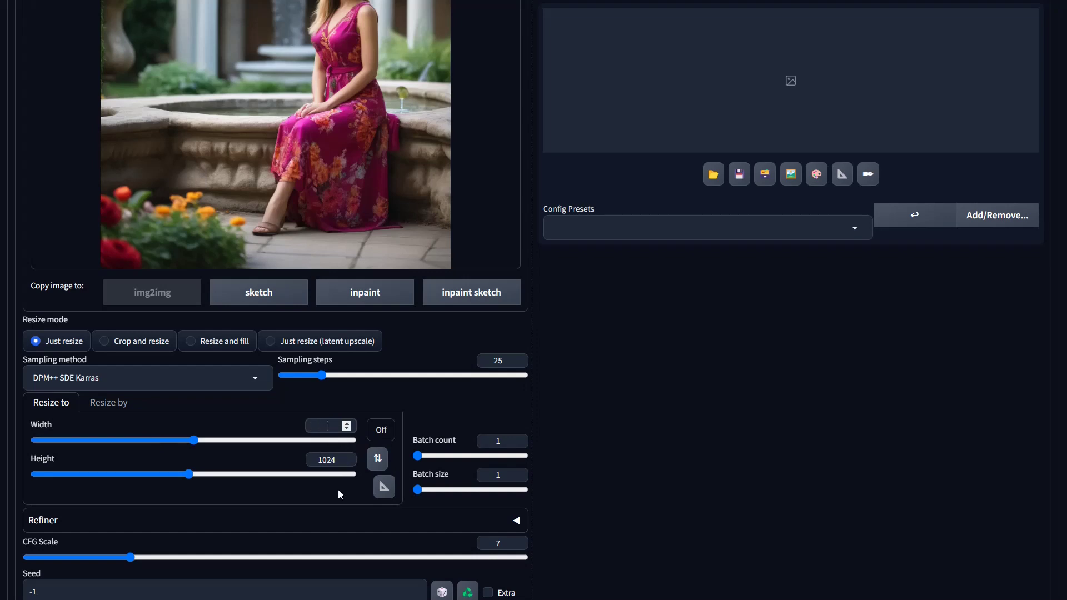
{"action": "type", "text": "1200"}
- Raise the sampling steps to 50
{"action": "scroll", "coordinate": [615, 435], "scroll_direction": "down", "scroll_amount": 4}
{"action": "scroll", "coordinate": [614, 435], "scroll_direction": "up", "scroll_amount": 6}
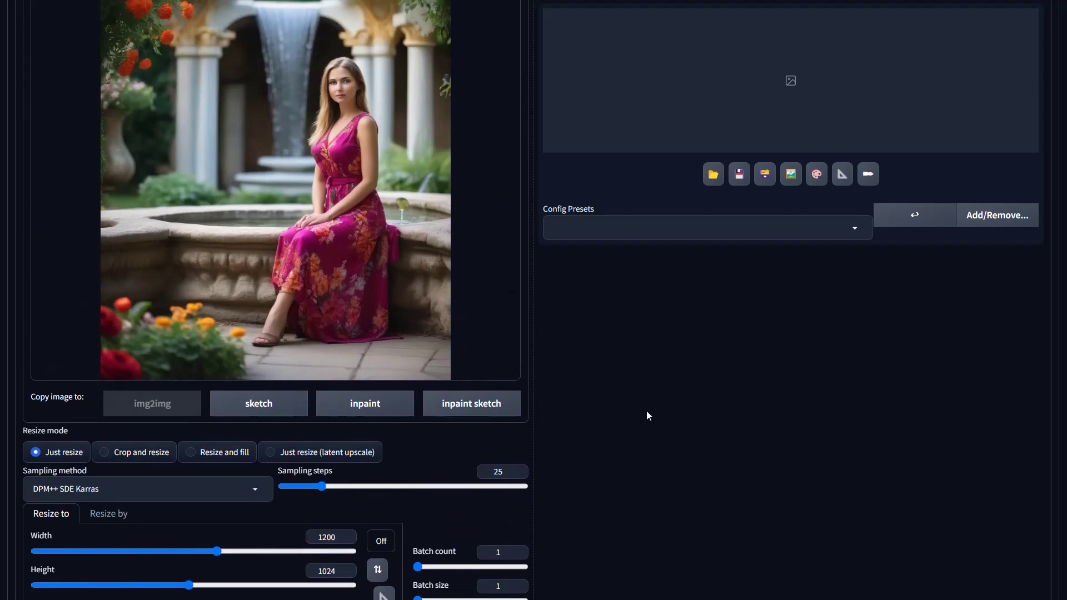
{"action": "left_click_drag", "start_coordinate": [471, 490], "coordinate": [362, 491]}
{"action": "left_click_drag", "start_coordinate": [363, 491], "coordinate": [363, 491]}
{"action": "scroll", "coordinate": [361, 472], "scroll_direction": "down", "scroll_amount": 2}
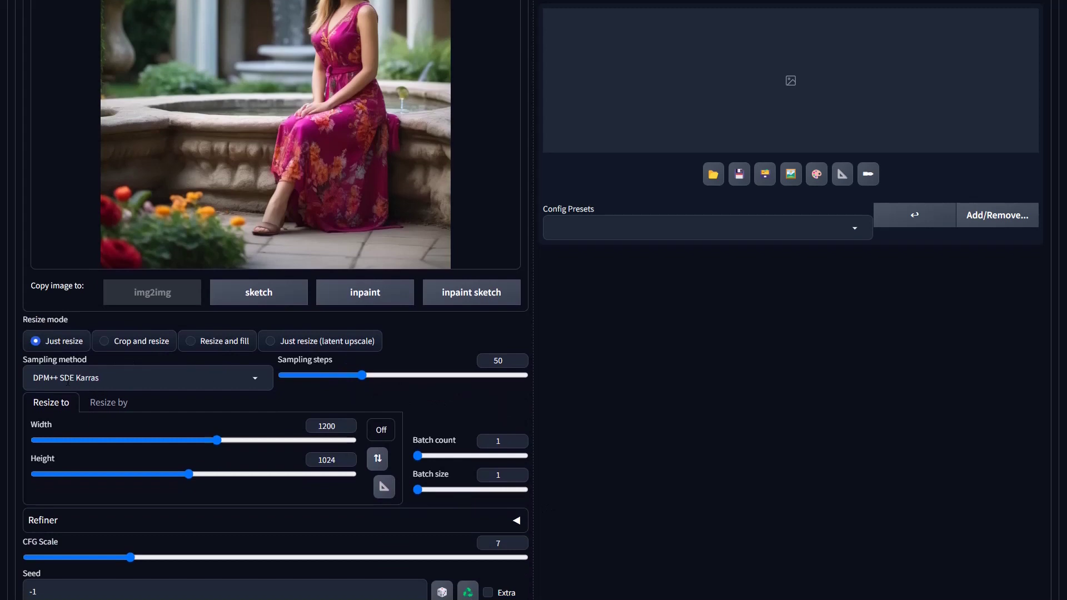
- Switch the sampling method to DPM++ 3M SDE Karras
{"action": "left_click", "coordinate": [255, 378]}
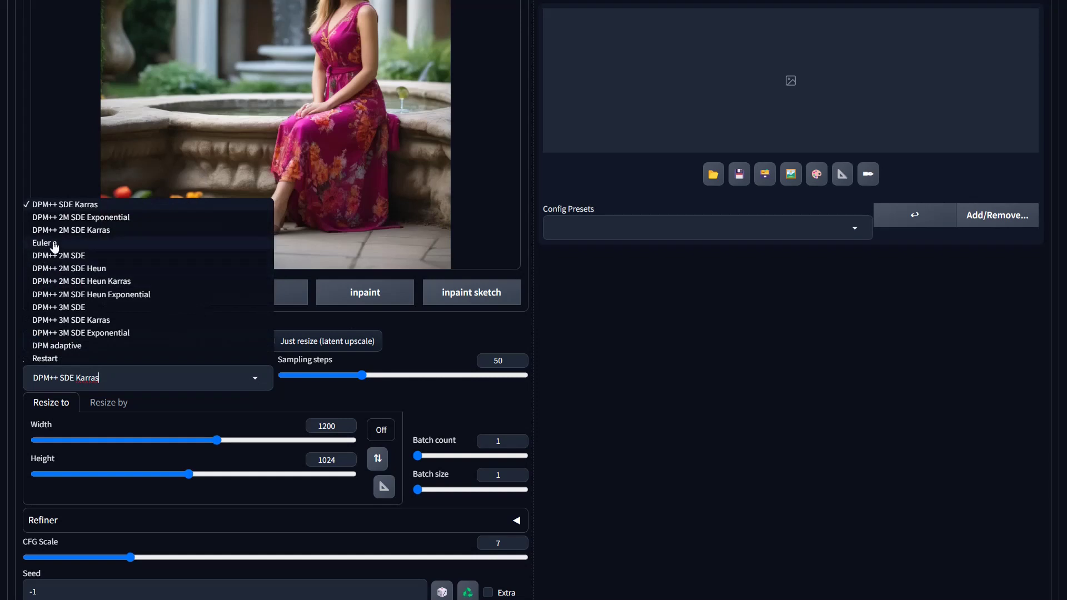
{"action": "left_click", "coordinate": [110, 321]}
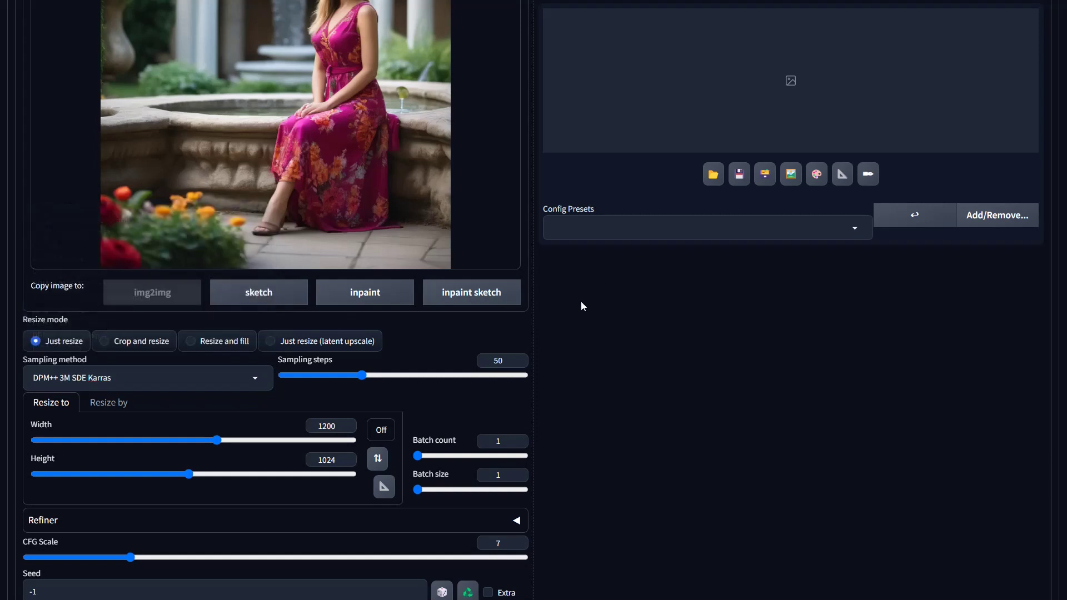
{"action": "scroll", "coordinate": [707, 392], "scroll_direction": "down", "scroll_amount": 4}
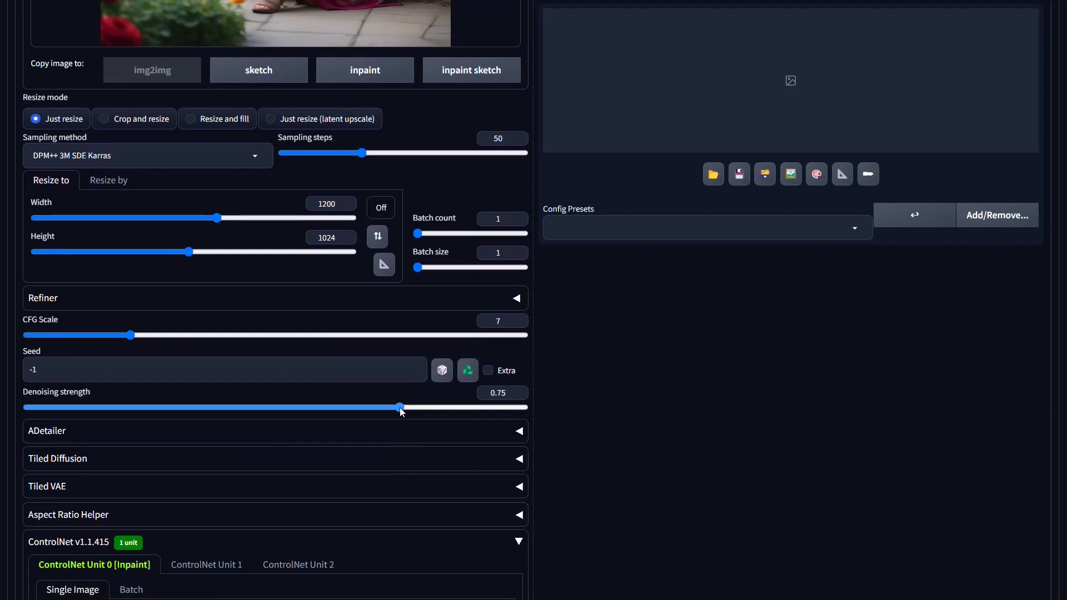
- Raise Denoising strength from 0.75 to 0.9 and review the ControlNet settings below it
{"action": "left_click_drag", "start_coordinate": [401, 411], "coordinate": [474, 414]}
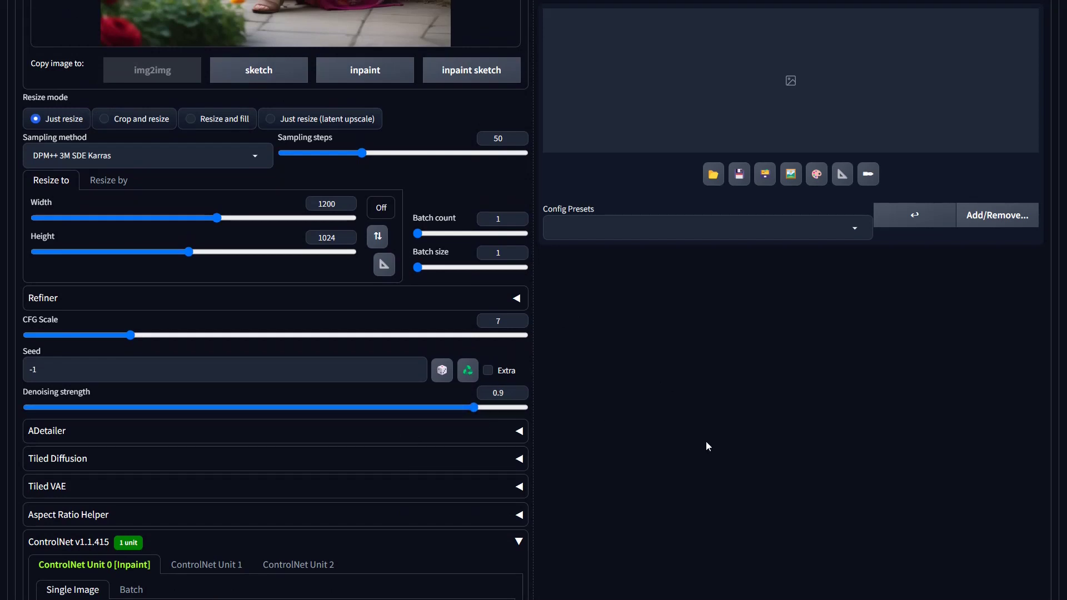
{"action": "scroll", "coordinate": [704, 443], "scroll_direction": "down", "scroll_amount": 8}
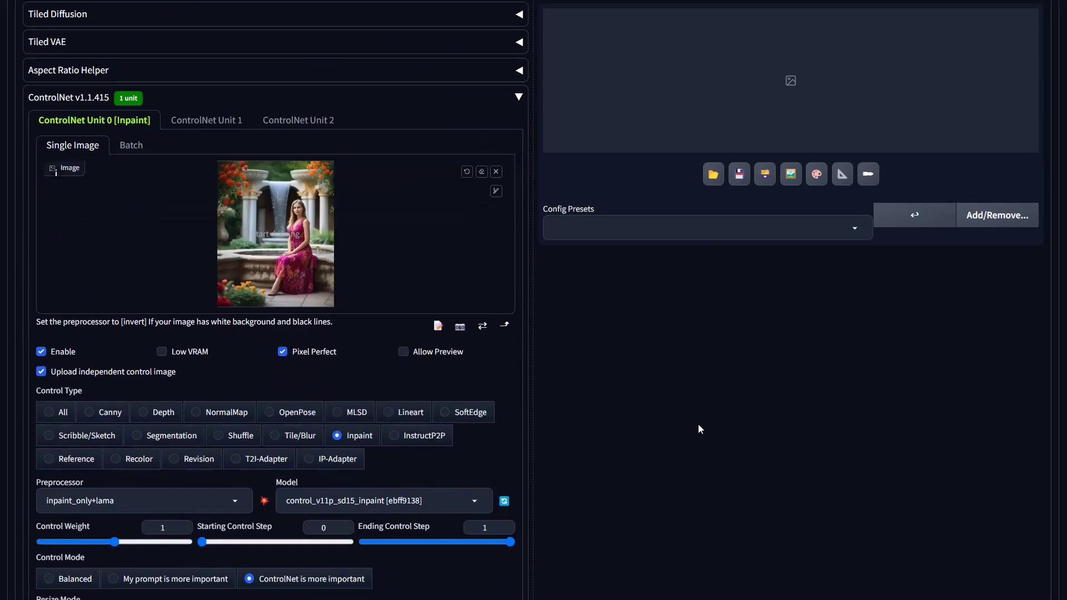
{"action": "scroll", "coordinate": [703, 433], "scroll_direction": "down", "scroll_amount": 6}
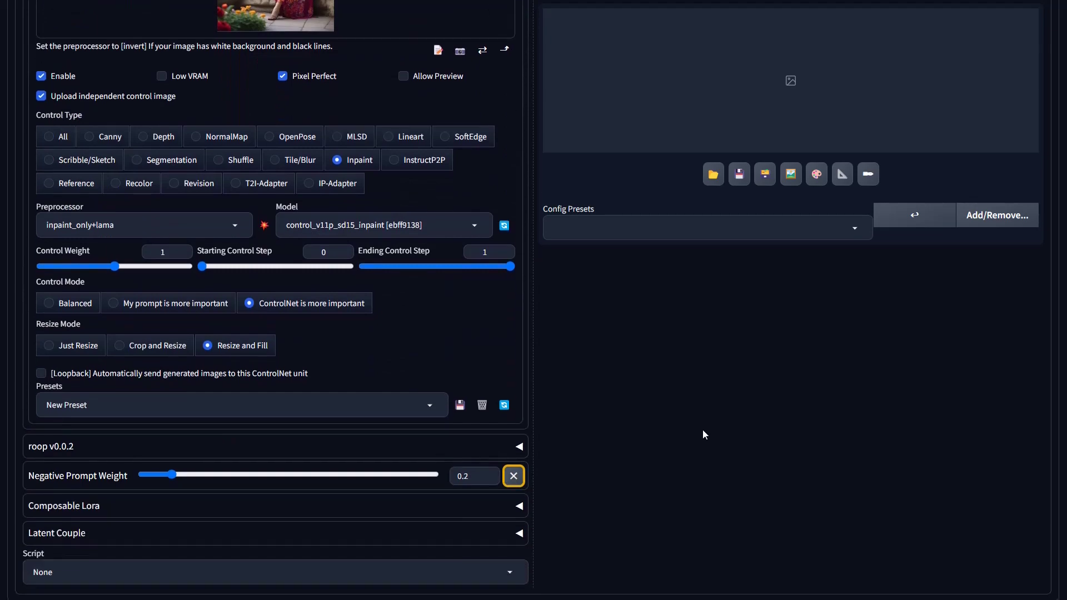
{"action": "scroll", "coordinate": [703, 435], "scroll_direction": "up", "scroll_amount": 15}
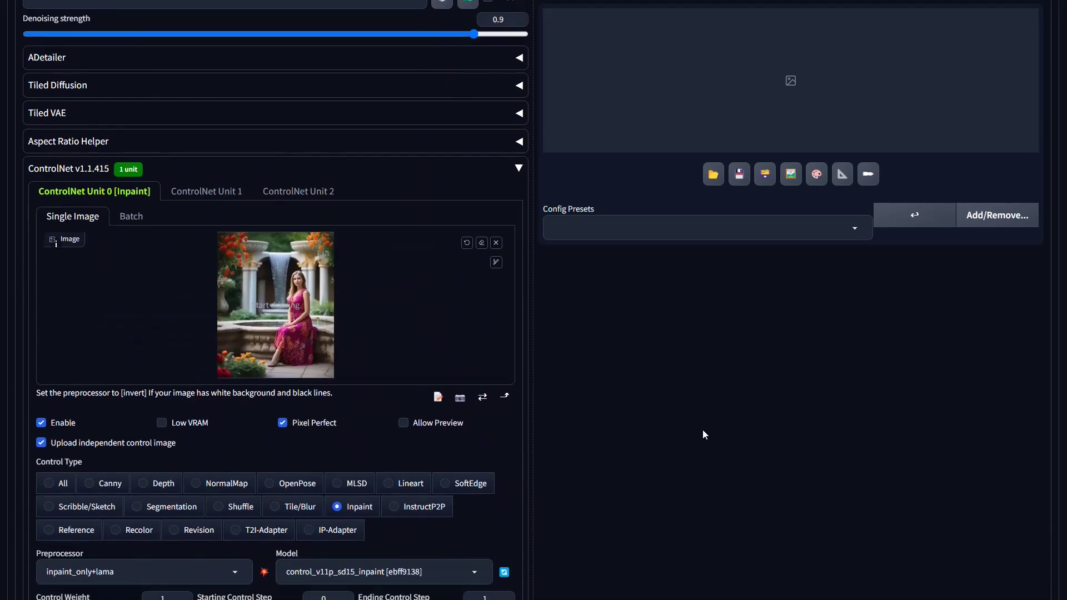
{"action": "scroll", "coordinate": [703, 435], "scroll_direction": "up", "scroll_amount": 3}
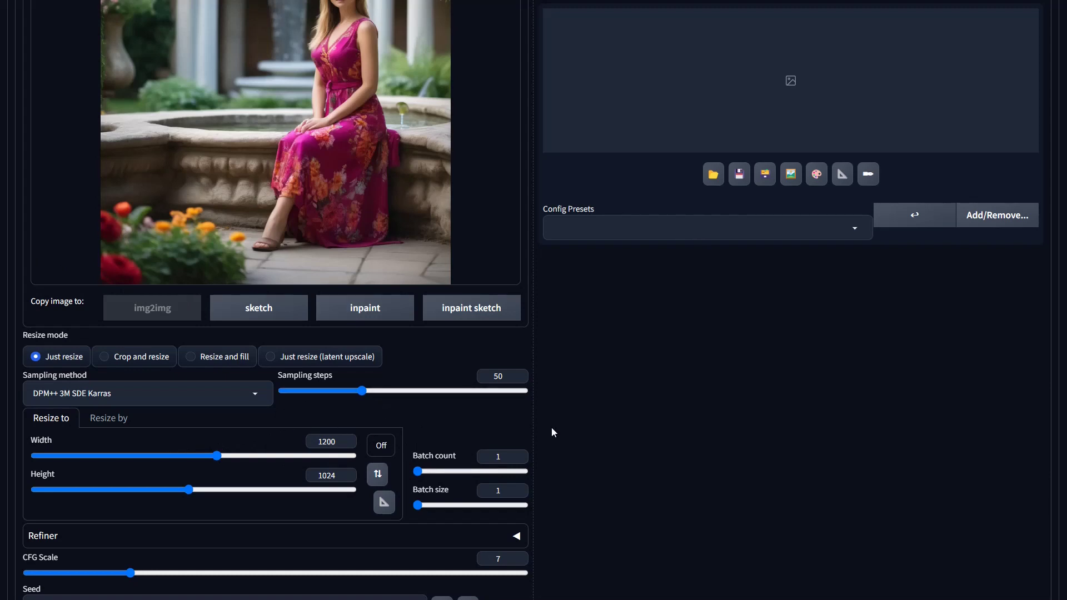
{"action": "scroll", "coordinate": [551, 427], "scroll_direction": "down", "scroll_amount": 3}
{"action": "scroll", "coordinate": [551, 427], "scroll_direction": "down", "scroll_amount": 3}
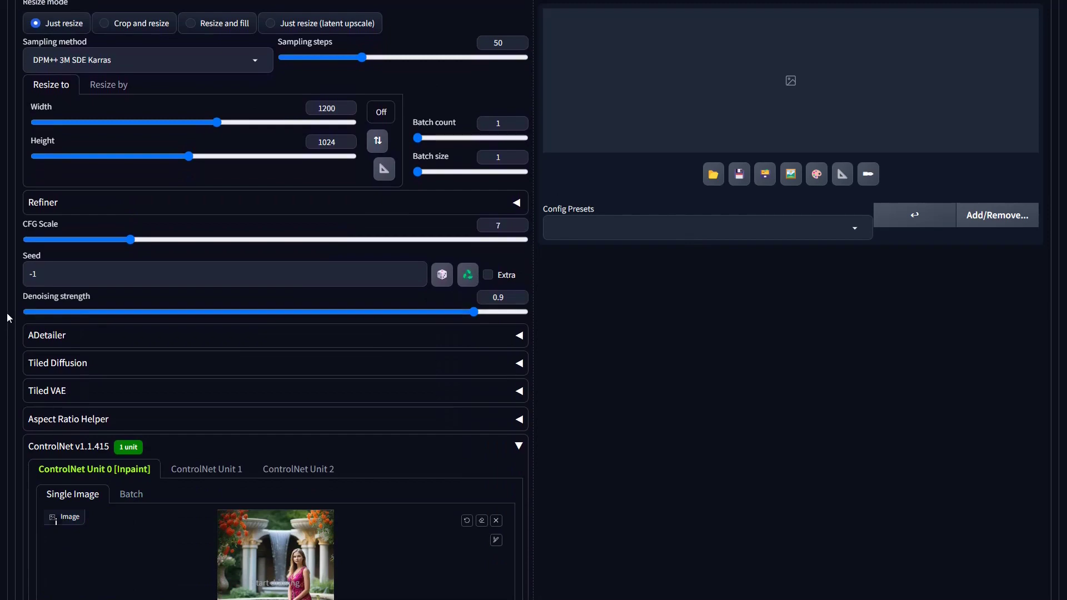
{"action": "scroll", "coordinate": [499, 344], "scroll_direction": "up", "scroll_amount": 8}
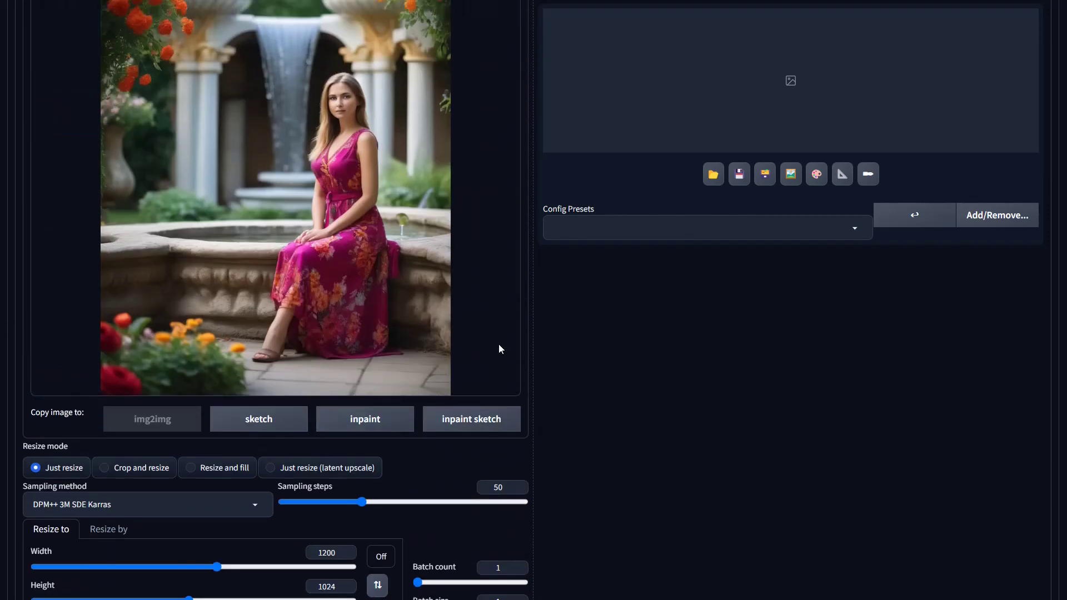
{"action": "scroll", "coordinate": [589, 381], "scroll_direction": "down", "scroll_amount": 5}
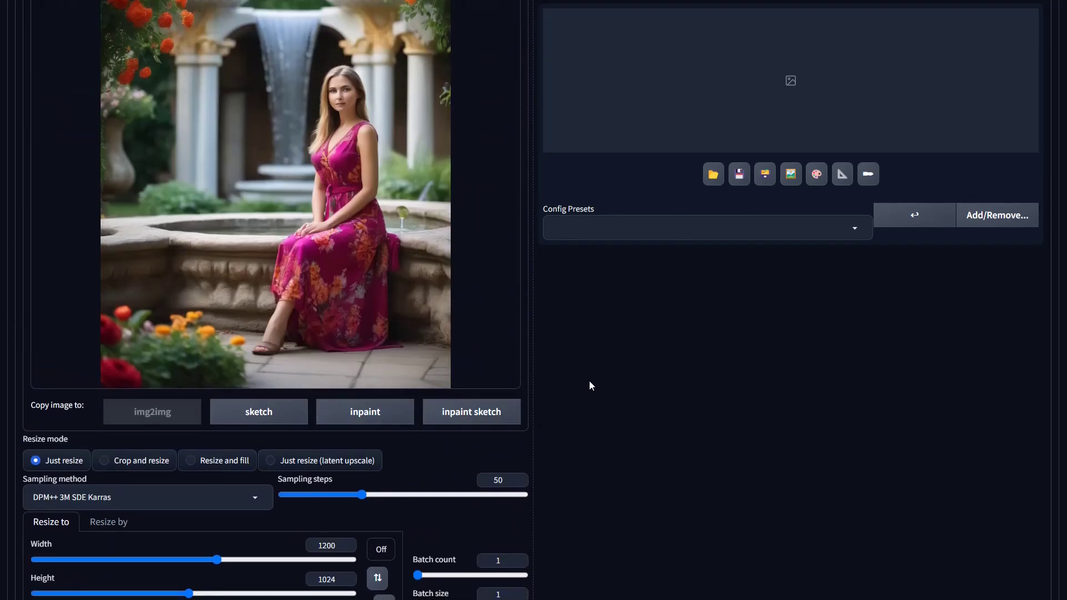
{"action": "scroll", "coordinate": [589, 381], "scroll_direction": "down", "scroll_amount": 4}
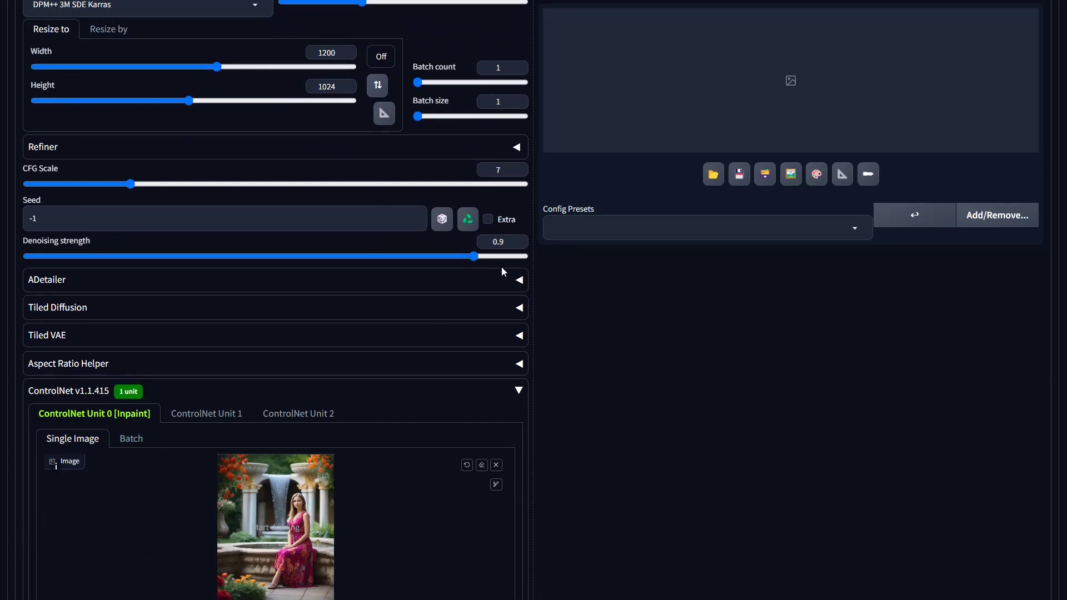
{"action": "scroll", "coordinate": [520, 281], "scroll_direction": "down", "scroll_amount": 3}
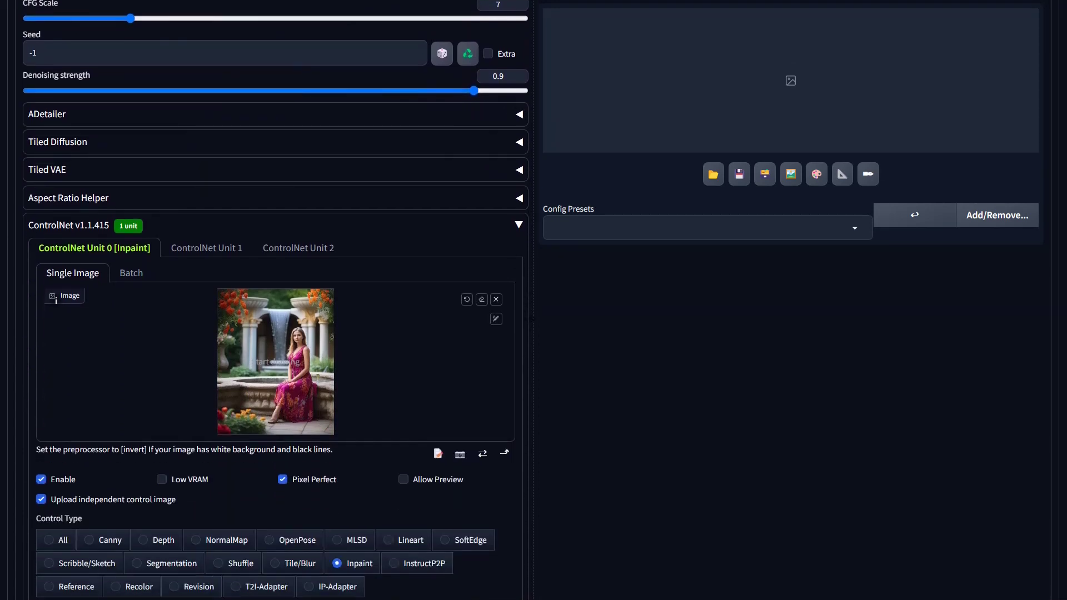
{"action": "scroll", "coordinate": [532, 320], "scroll_direction": "down", "scroll_amount": 3}
{"action": "scroll", "coordinate": [444, 334], "scroll_direction": "down", "scroll_amount": 1}
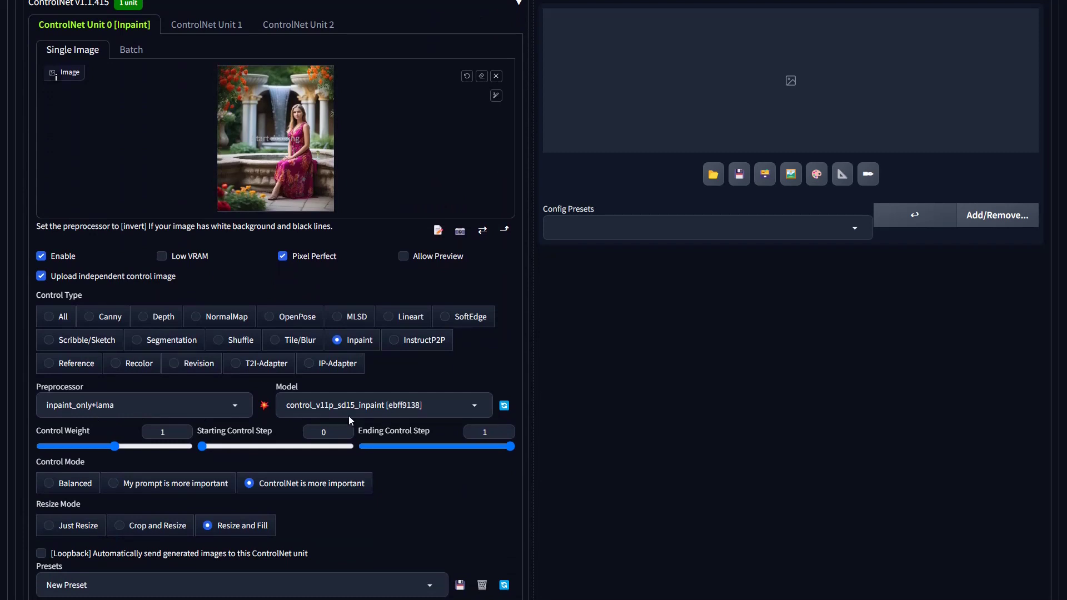
{"action": "left_click", "coordinate": [478, 406]}
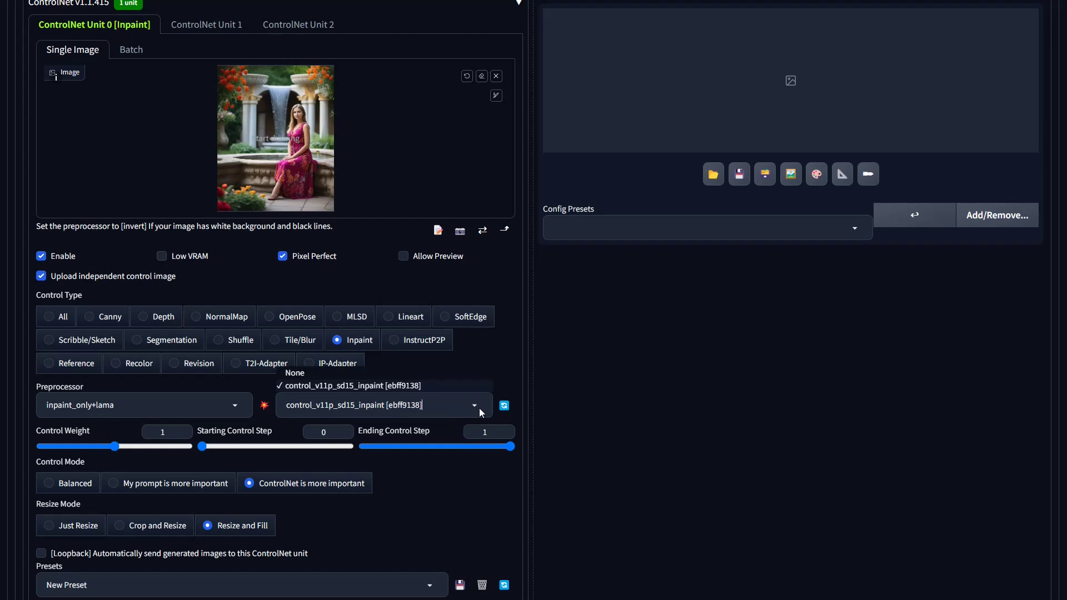
{"action": "scroll", "coordinate": [580, 406], "scroll_direction": "up", "scroll_amount": 15}
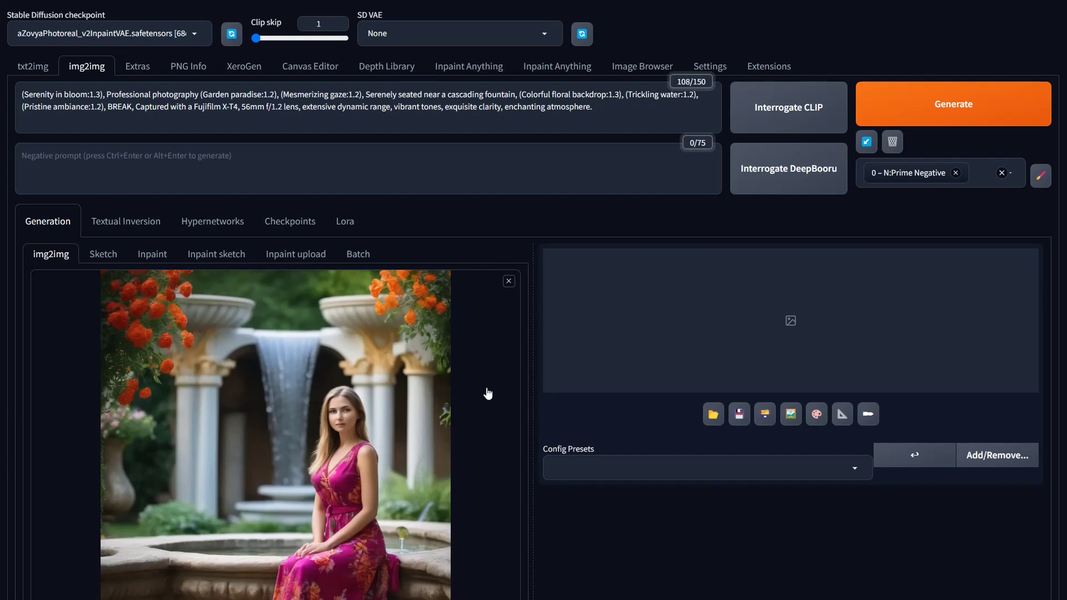
- Generate the outpainted wide version of the garden-fountain portrait with the current prompt
{"action": "scroll", "coordinate": [561, 442], "scroll_direction": "down", "scroll_amount": 15}
{"action": "scroll", "coordinate": [562, 444], "scroll_direction": "down", "scroll_amount": 9}
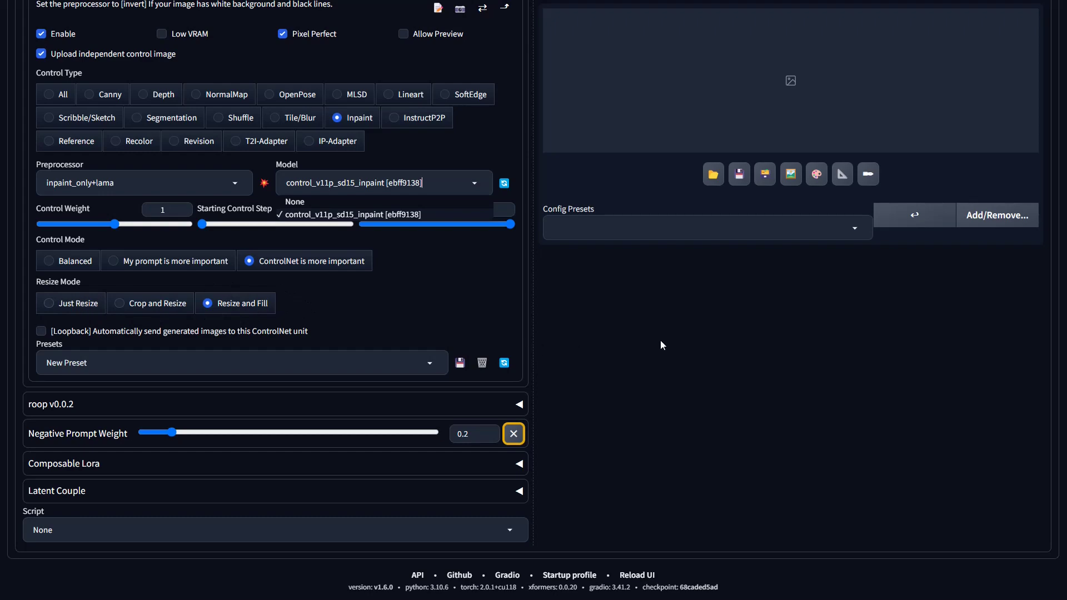
{"action": "scroll", "coordinate": [660, 345], "scroll_direction": "up", "scroll_amount": 15}
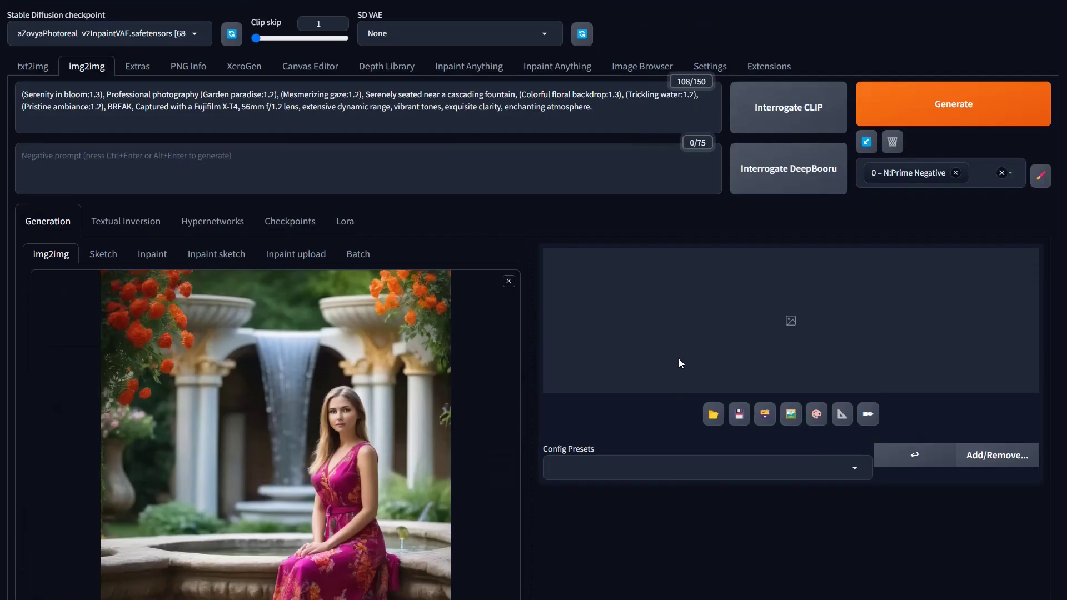
{"action": "left_click", "coordinate": [911, 111]}
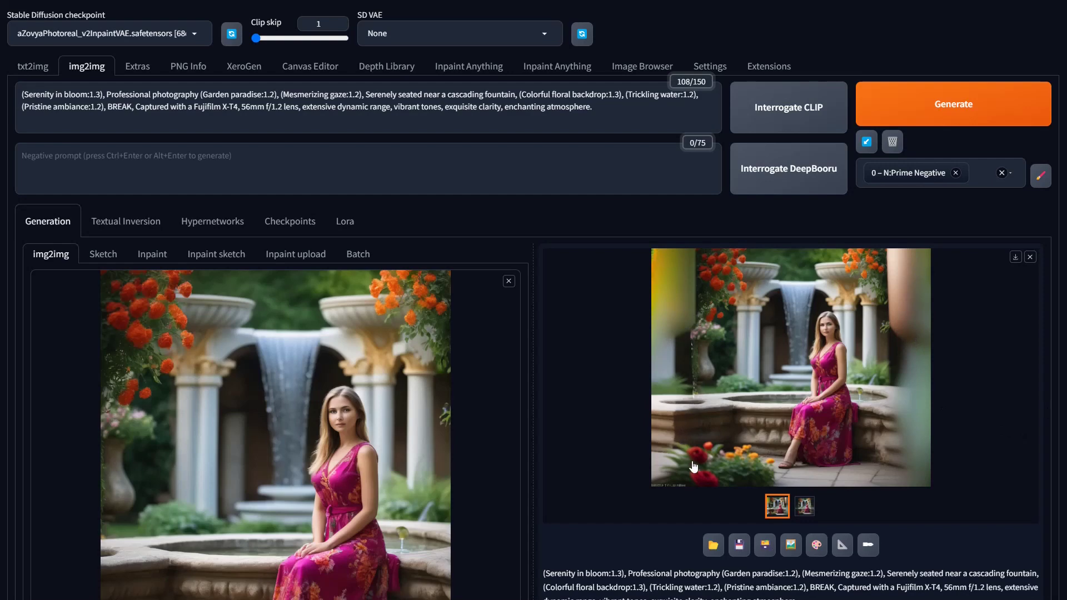
- Set the Batch size to 2
{"action": "scroll", "coordinate": [549, 535], "scroll_direction": "down", "scroll_amount": 4}
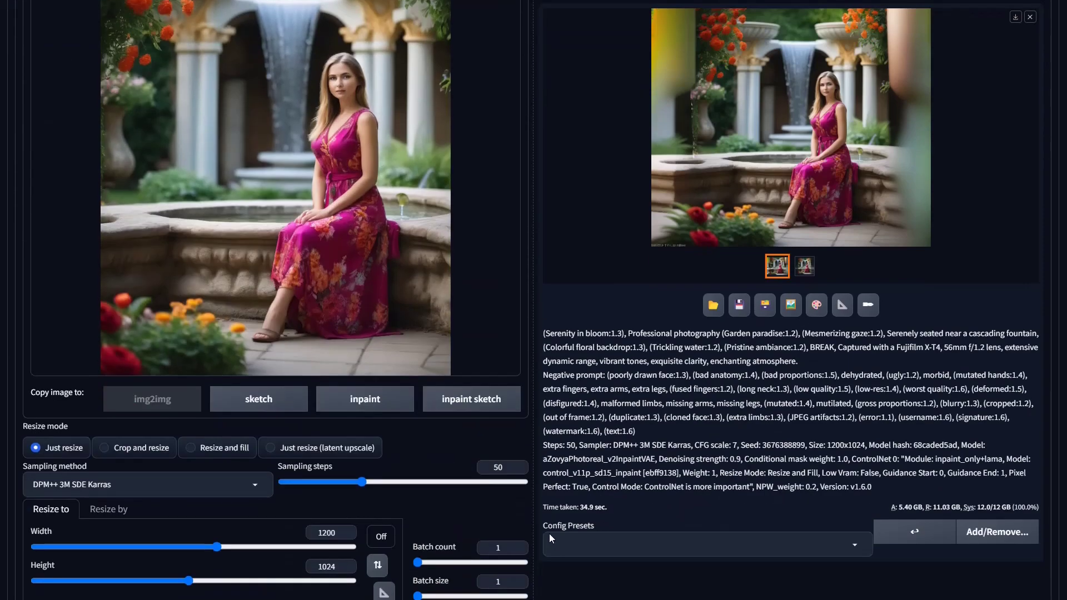
{"action": "left_click", "coordinate": [457, 374]}
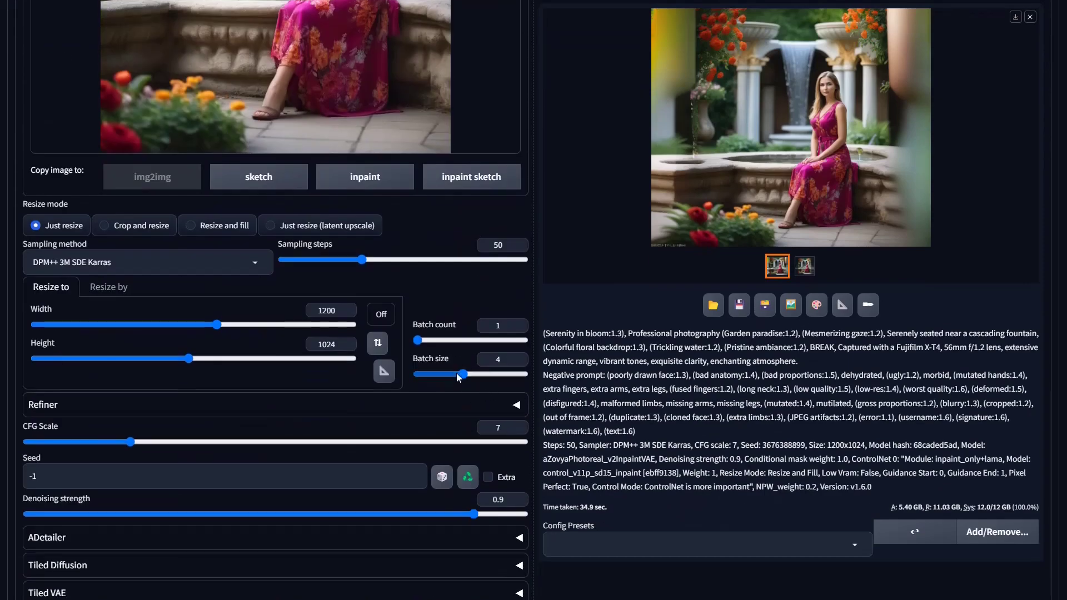
{"action": "left_click", "coordinate": [434, 374]}
- Generate two outpainted variants and view the result enlarged full-screen
{"action": "scroll", "coordinate": [947, 122], "scroll_direction": "up", "scroll_amount": 5}
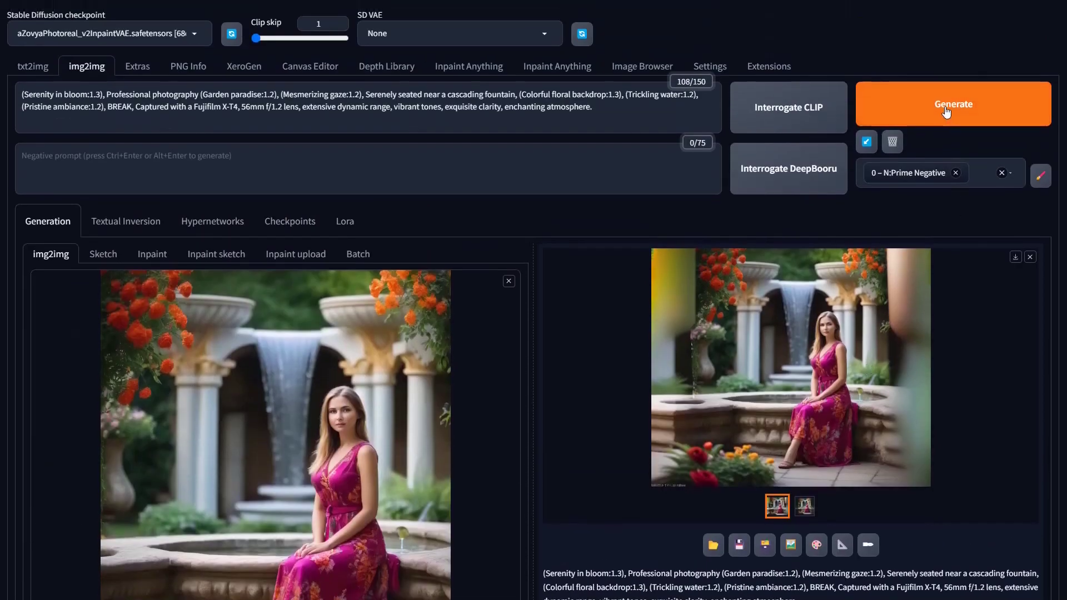
{"action": "left_click", "coordinate": [946, 111]}
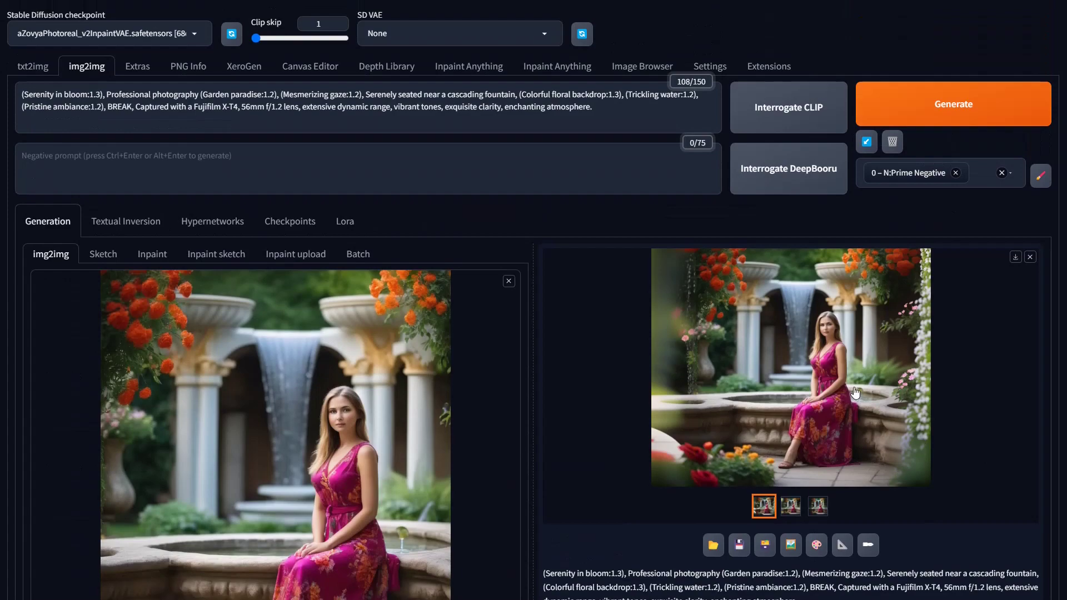
{"action": "left_click", "coordinate": [785, 383]}
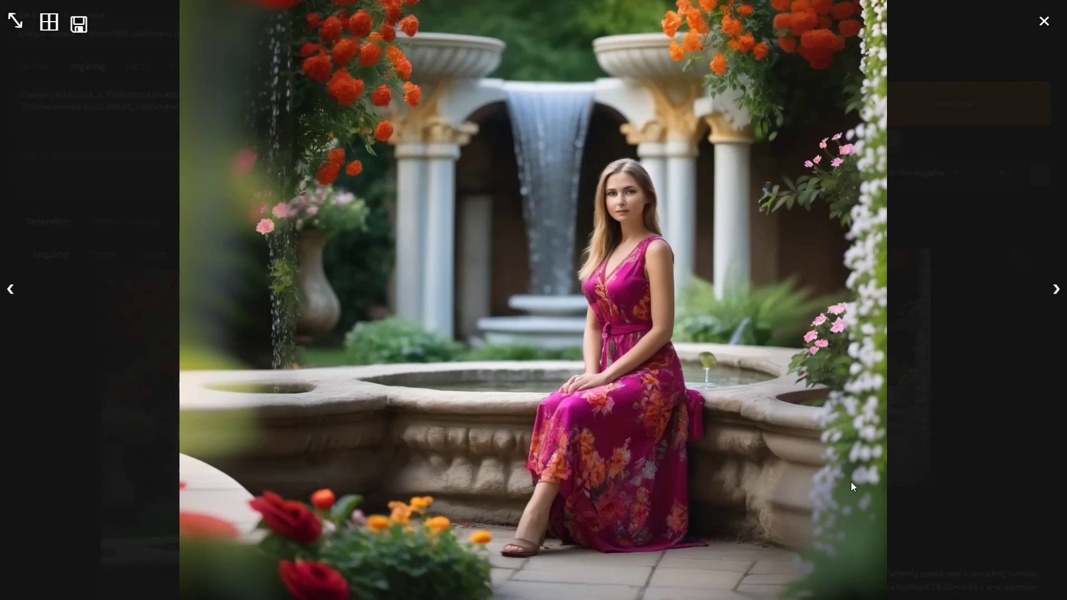
- Flip back and forth between the two variants, ending on the stone-pillar version
{"action": "left_click", "coordinate": [1056, 290]}
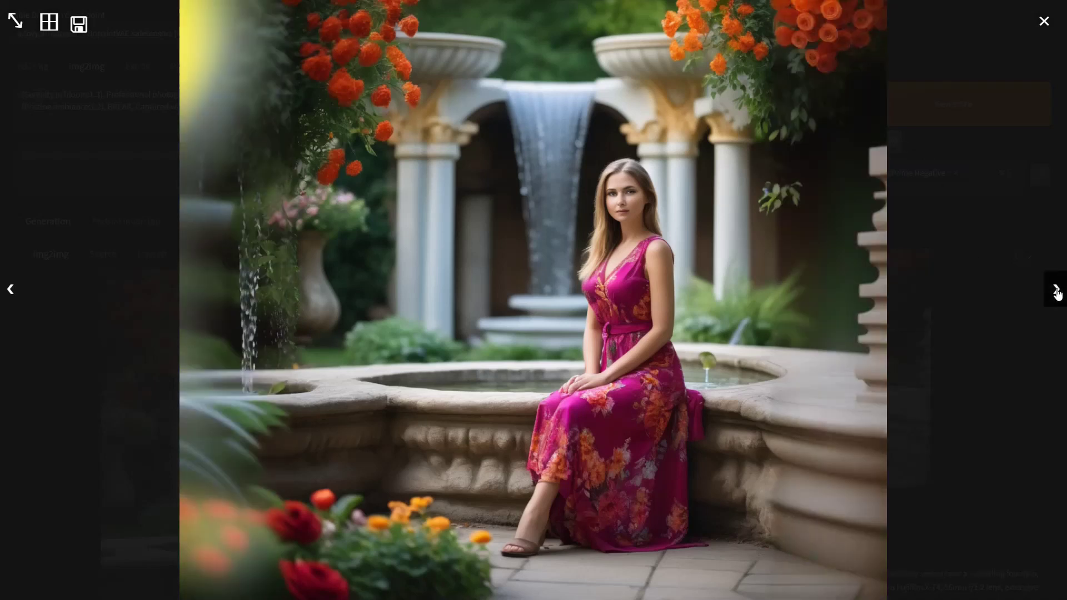
{"action": "left_click", "coordinate": [12, 289]}
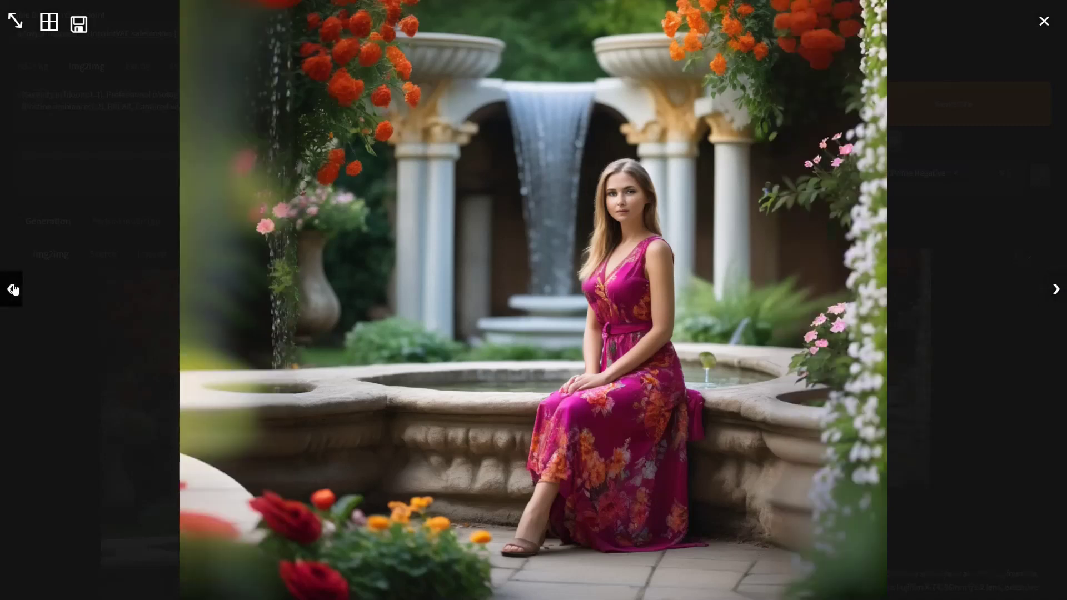
{"action": "left_click", "coordinate": [1055, 290]}
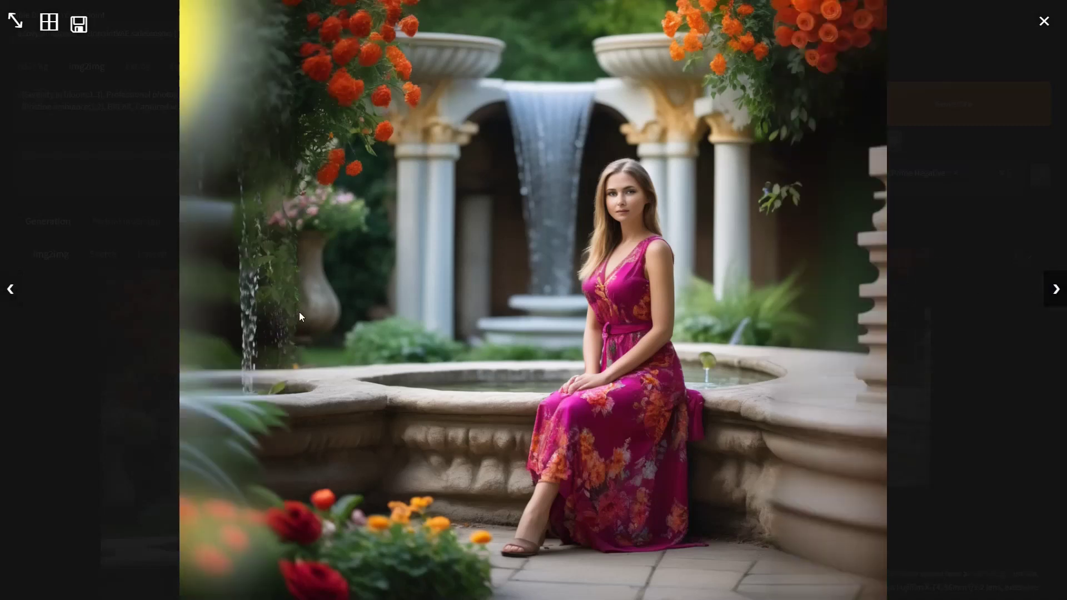
{"action": "left_click", "coordinate": [12, 291]}
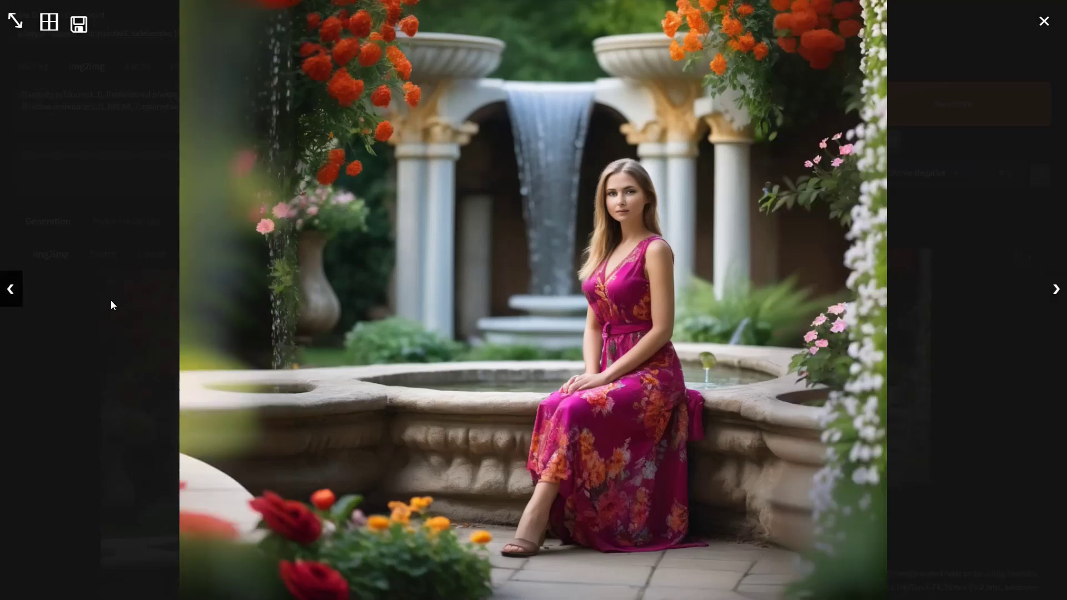
{"action": "left_click", "coordinate": [1056, 290]}
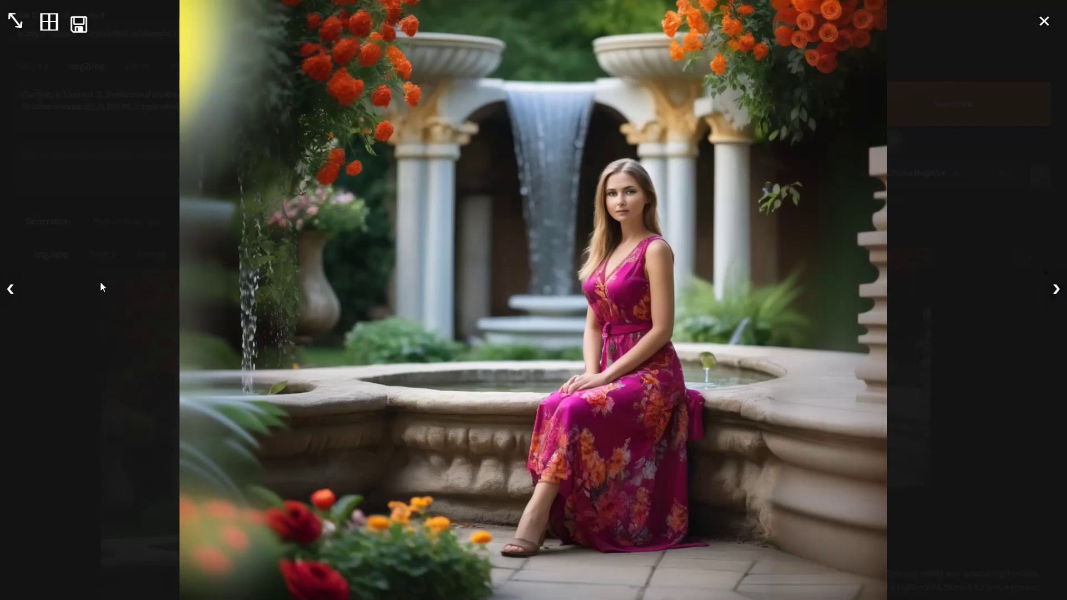
{"action": "left_click", "coordinate": [12, 292]}
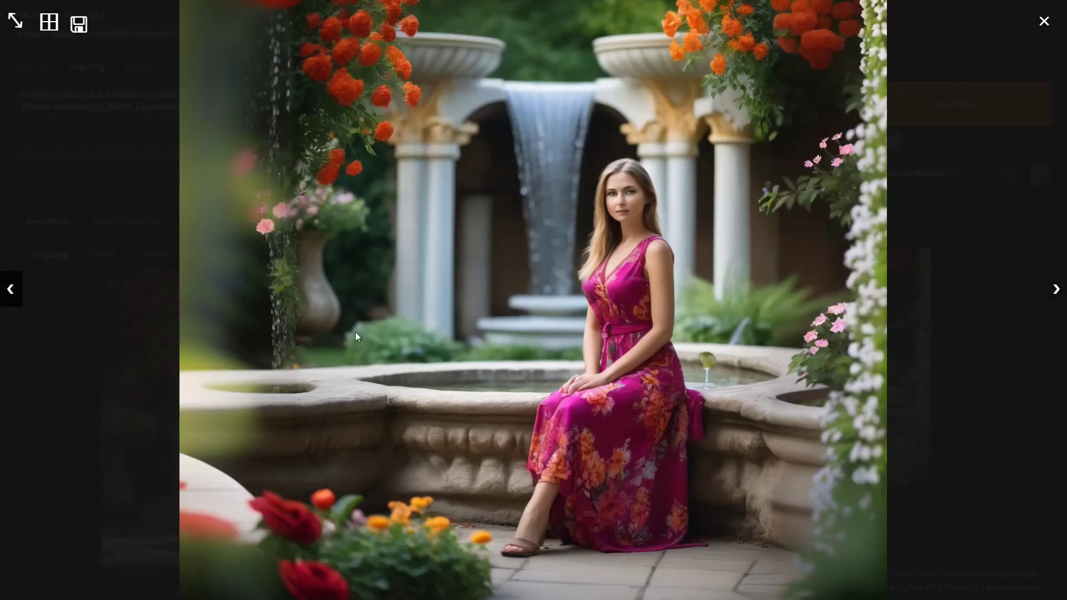
{"action": "left_click", "coordinate": [1053, 298]}
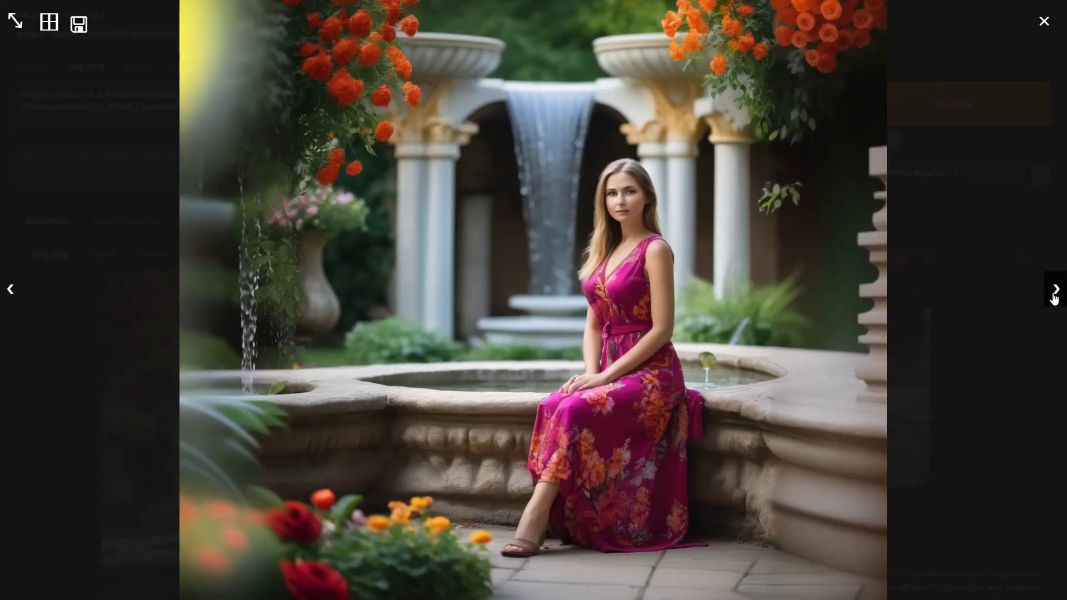
{"action": "left_click", "coordinate": [12, 292]}
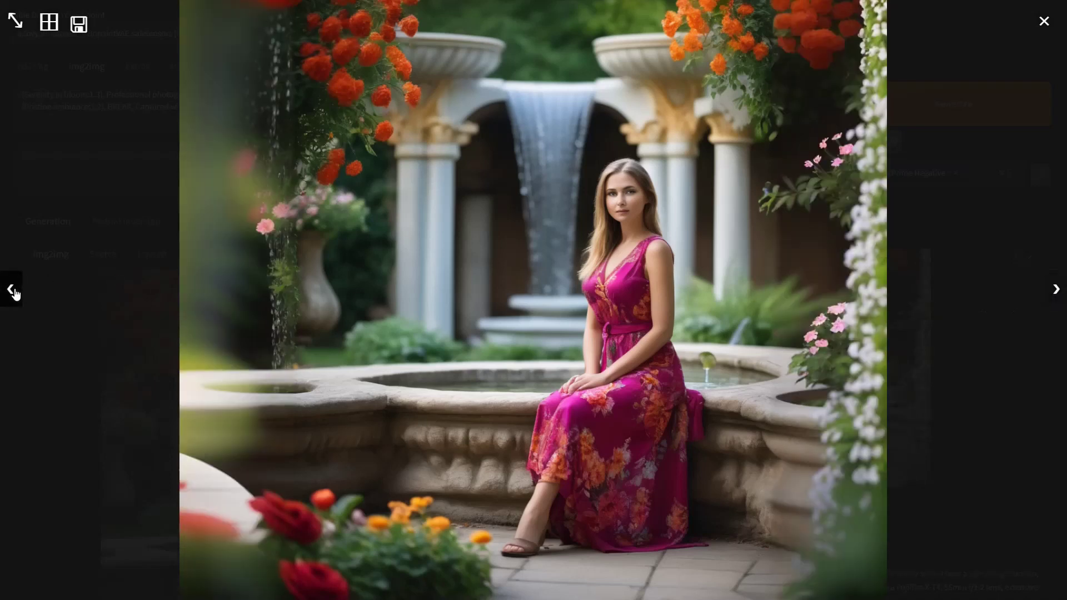
{"action": "left_click", "coordinate": [1062, 293]}
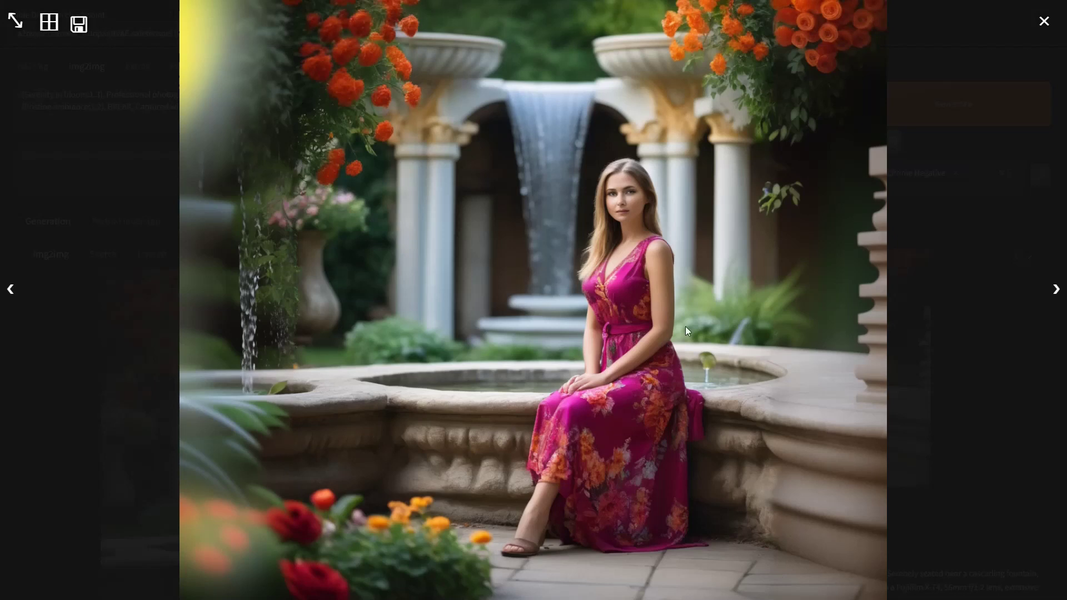
- Send the stone-pillar variant to Inpaint and enlarge the inpaint canvas
{"action": "left_click", "coordinate": [765, 342]}
{"action": "scroll", "coordinate": [933, 538], "scroll_direction": "down", "scroll_amount": 1}
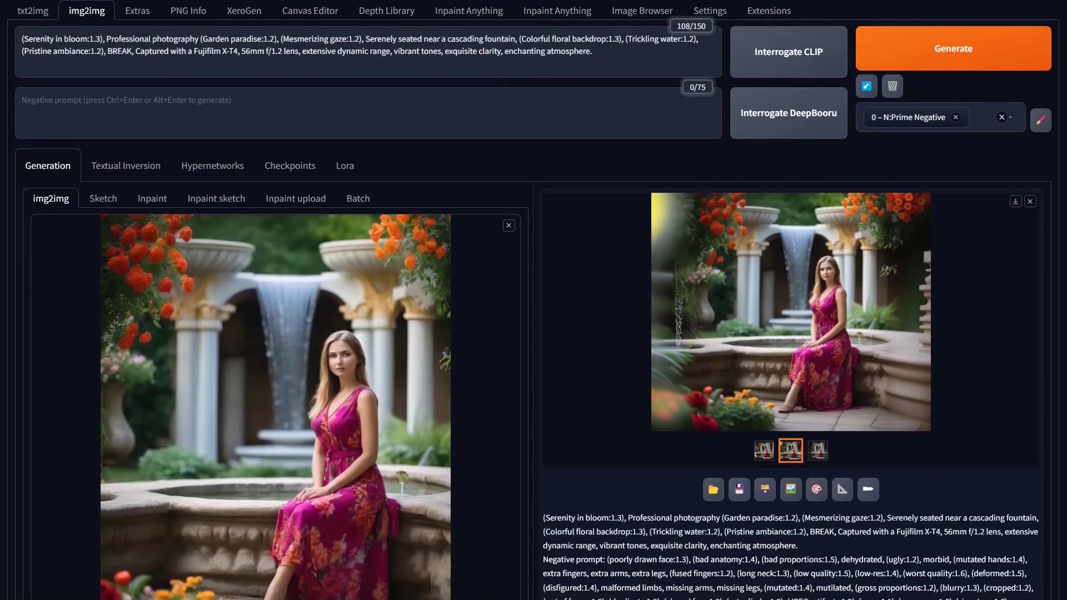
{"action": "left_click", "coordinate": [817, 493]}
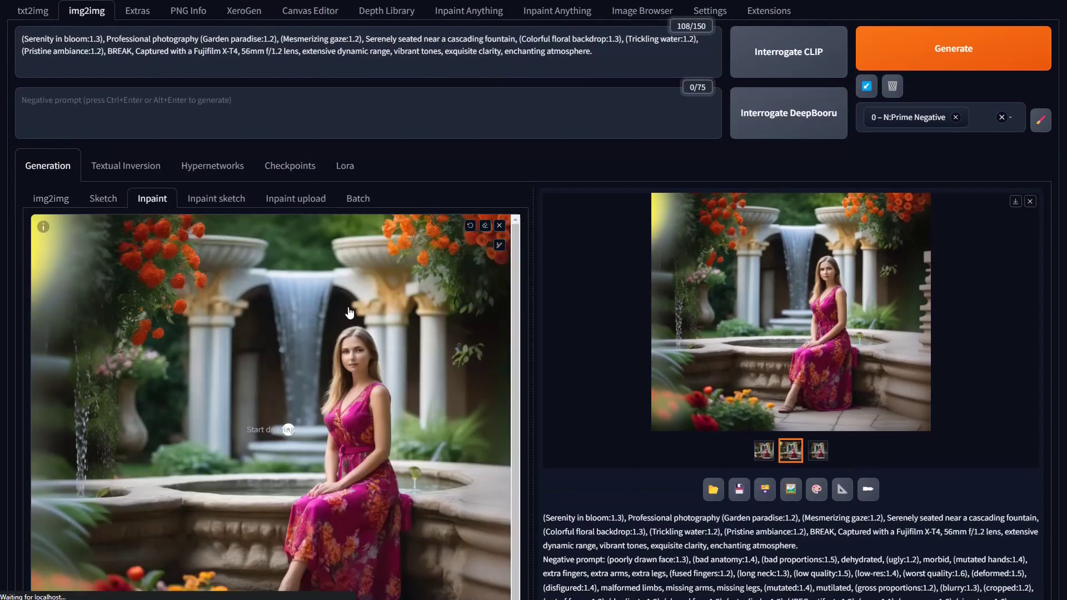
{"action": "scroll", "coordinate": [555, 362], "scroll_direction": "down", "scroll_amount": 2}
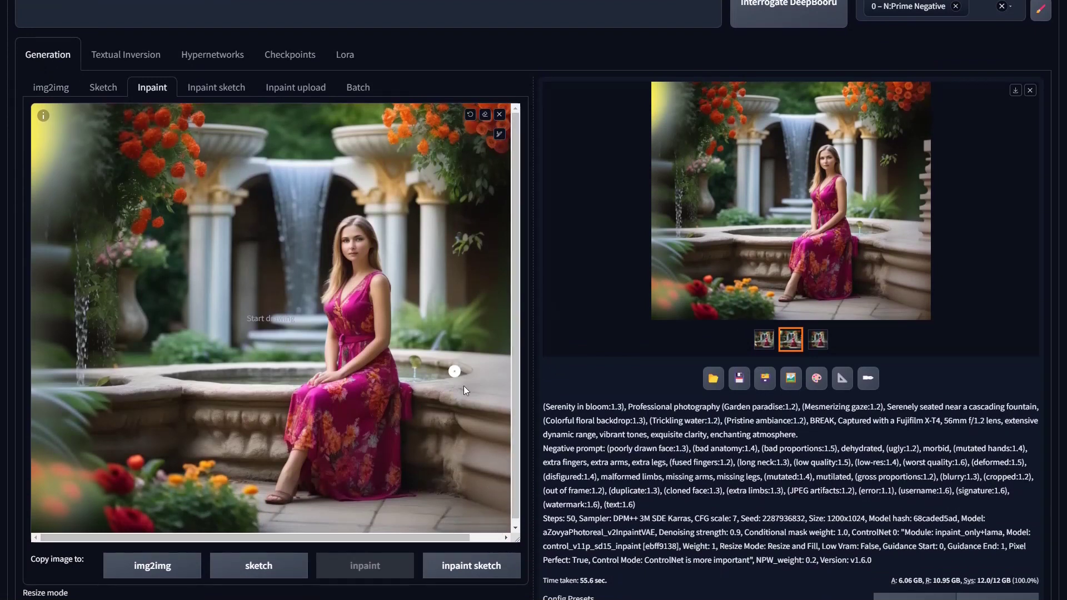
{"action": "left_click_drag", "start_coordinate": [521, 539], "coordinate": [565, 559]}
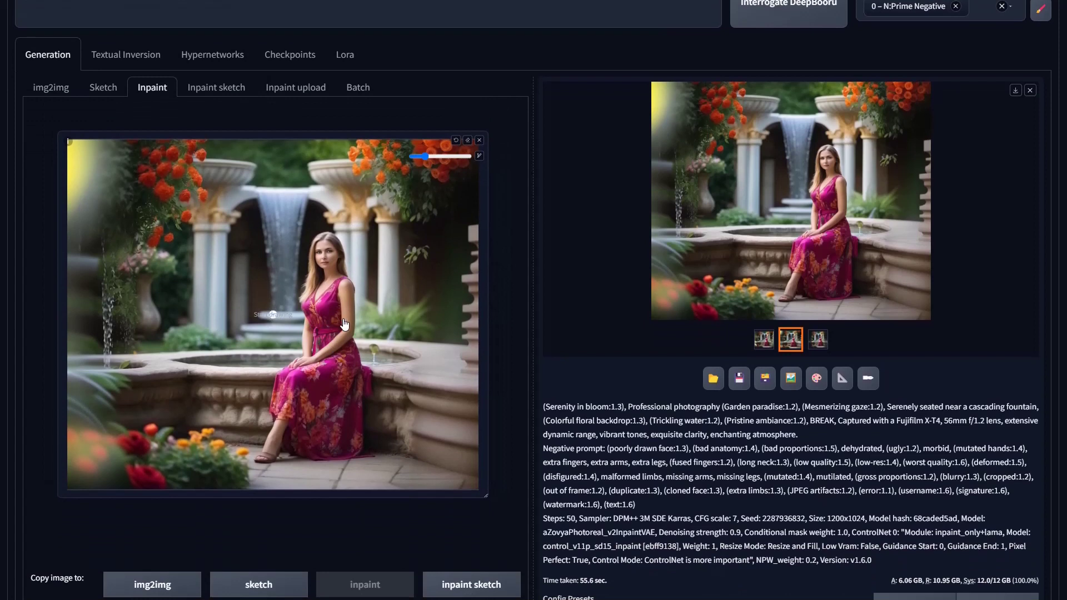
- Enlarge the brush and mask bands down the right side and the left side, including the top-left flowers
{"action": "scroll", "coordinate": [300, 262], "scroll_direction": "up", "scroll_amount": 3}
{"action": "scroll", "coordinate": [301, 261], "scroll_direction": "up", "scroll_amount": 3}
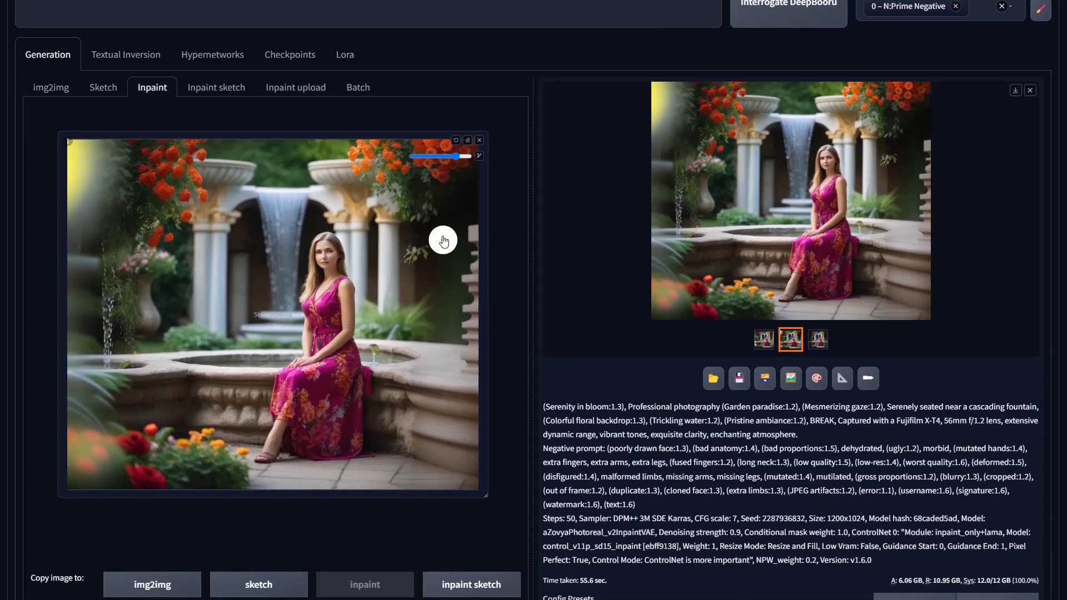
{"action": "left_click", "coordinate": [479, 156]}
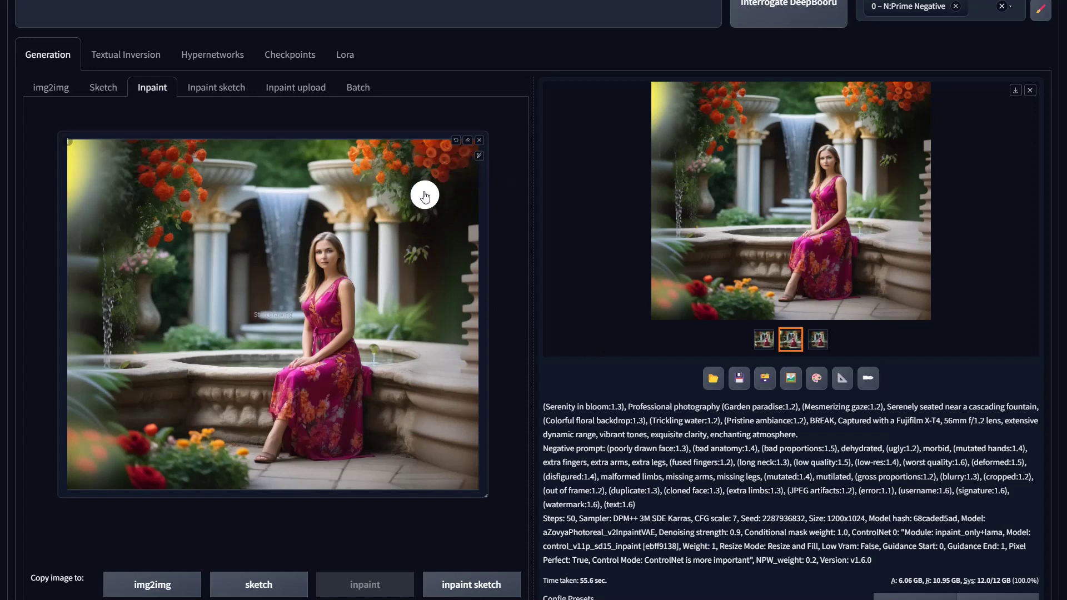
{"action": "mouse_move", "coordinate": [423, 183]}
{"action": "left_mouse_down"}
{"action": "mouse_move", "coordinate": [422, 208]}
{"action": "mouse_move", "coordinate": [411, 235]}
{"action": "mouse_move", "coordinate": [419, 310]}
{"action": "mouse_move", "coordinate": [404, 356]}
{"action": "mouse_move", "coordinate": [419, 403]}
{"action": "mouse_move", "coordinate": [415, 457]}
{"action": "left_mouse_up"}
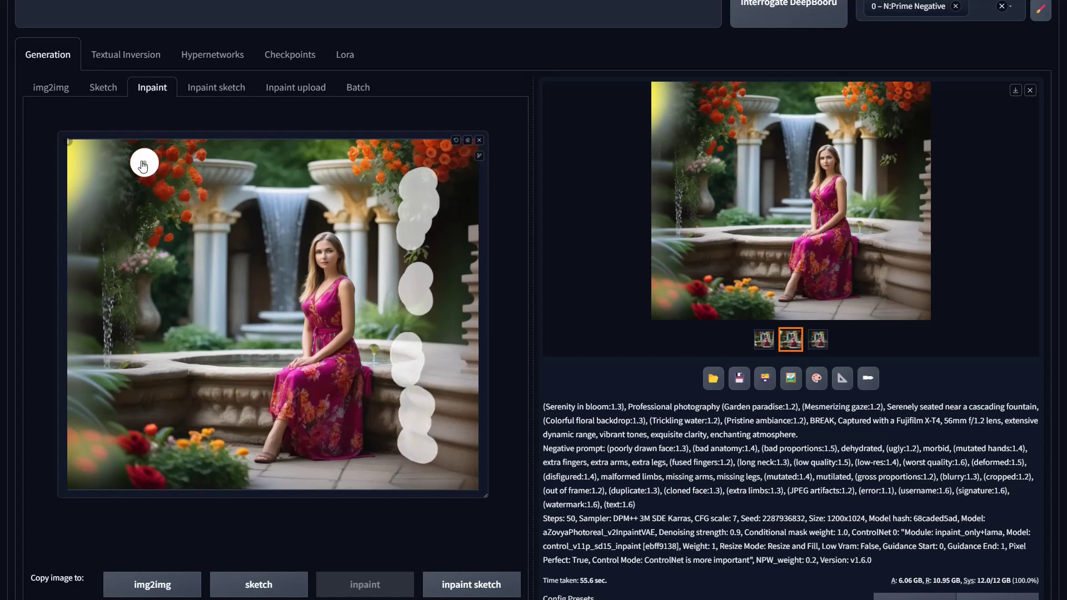
{"action": "mouse_move", "coordinate": [139, 161]}
{"action": "left_mouse_down"}
{"action": "mouse_move", "coordinate": [118, 182]}
{"action": "mouse_move", "coordinate": [136, 229]}
{"action": "mouse_move", "coordinate": [144, 303]}
{"action": "mouse_move", "coordinate": [140, 329]}
{"action": "left_mouse_up"}
{"action": "mouse_move", "coordinate": [139, 367]}
{"action": "left_mouse_down"}
{"action": "mouse_move", "coordinate": [154, 417]}
{"action": "mouse_move", "coordinate": [138, 432]}
{"action": "mouse_move", "coordinate": [140, 460]}
{"action": "mouse_move", "coordinate": [127, 464]}
{"action": "left_mouse_up"}
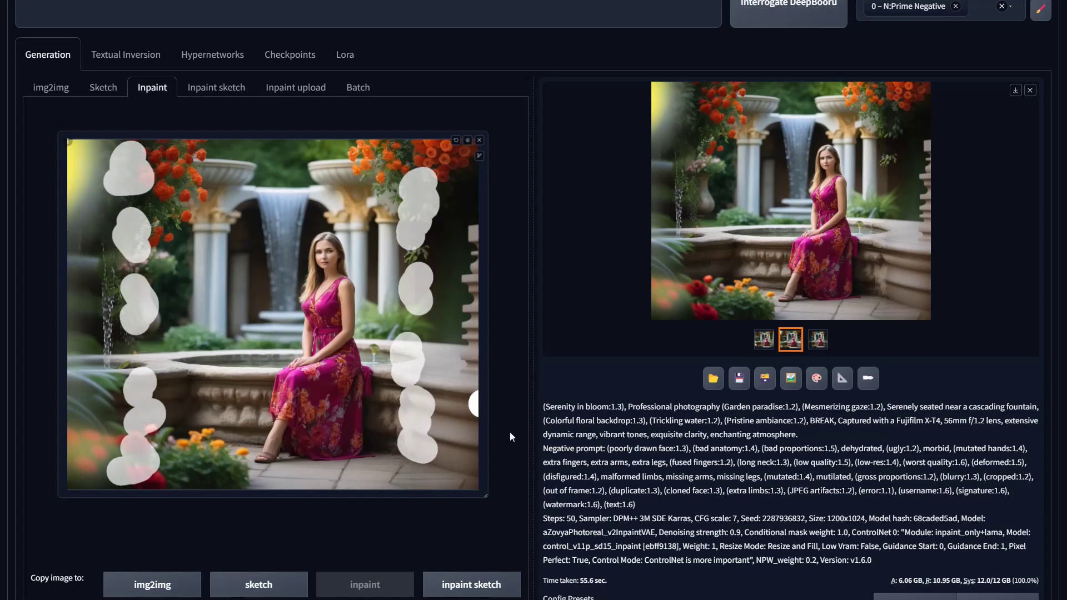
- Raise the Mask blur to 12
{"action": "scroll", "coordinate": [509, 432], "scroll_direction": "down", "scroll_amount": 4}
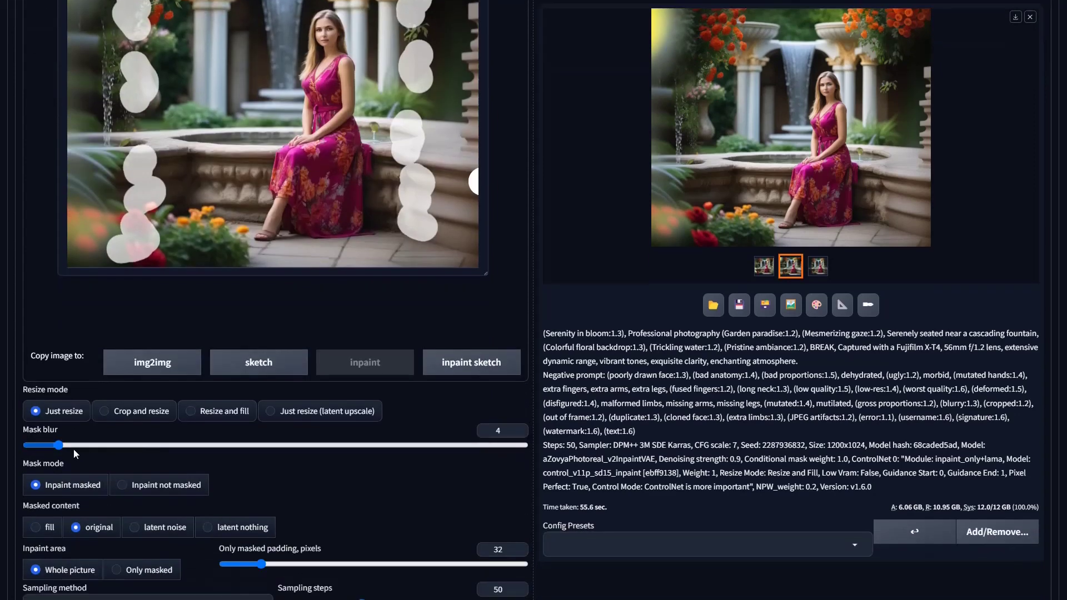
{"action": "scroll", "coordinate": [237, 408], "scroll_direction": "up", "scroll_amount": 2}
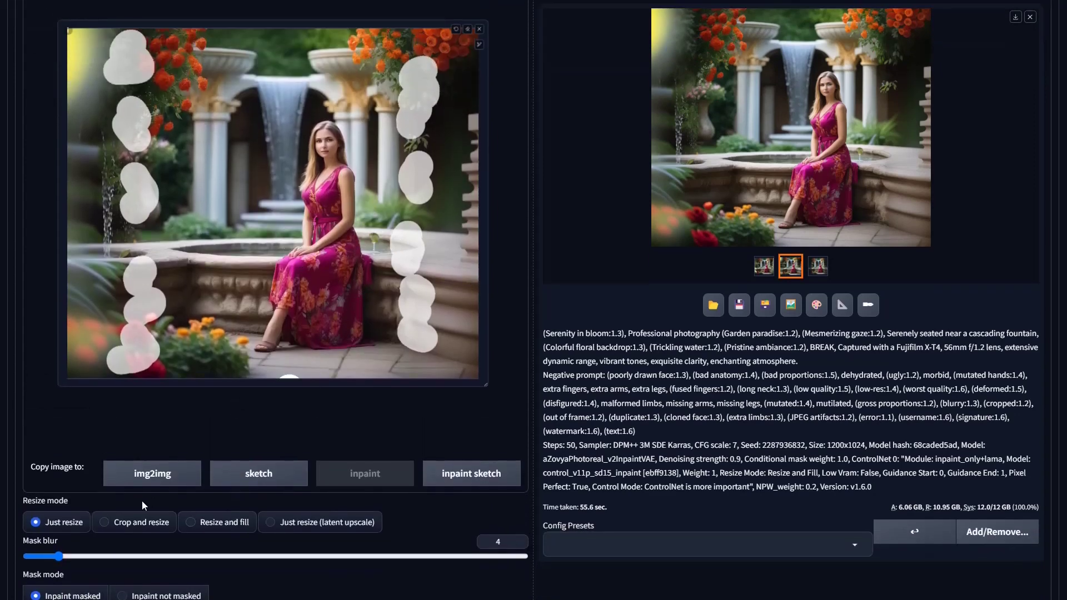
{"action": "scroll", "coordinate": [137, 520], "scroll_direction": "down", "scroll_amount": 2}
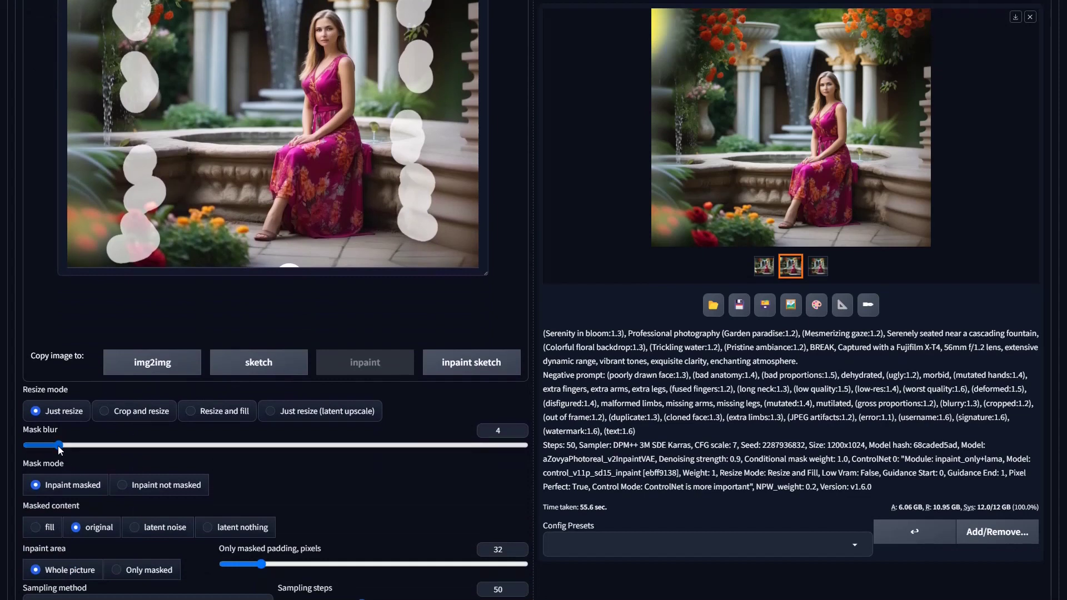
{"action": "left_click_drag", "start_coordinate": [58, 446], "coordinate": [128, 446]}
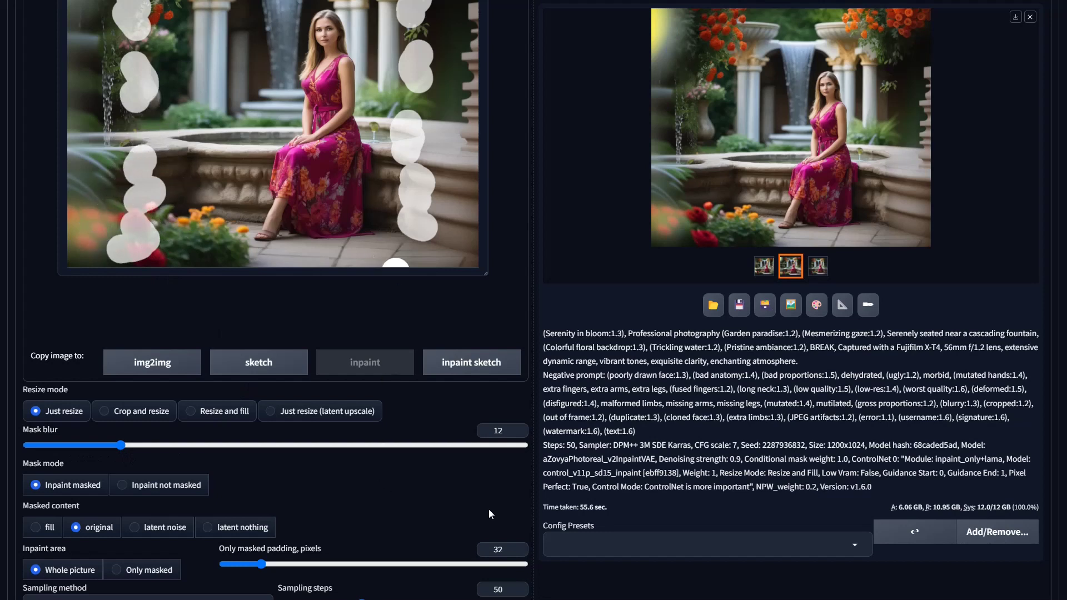
- Reduce the Batch size back to 1
{"action": "scroll", "coordinate": [299, 475], "scroll_direction": "down", "scroll_amount": 2}
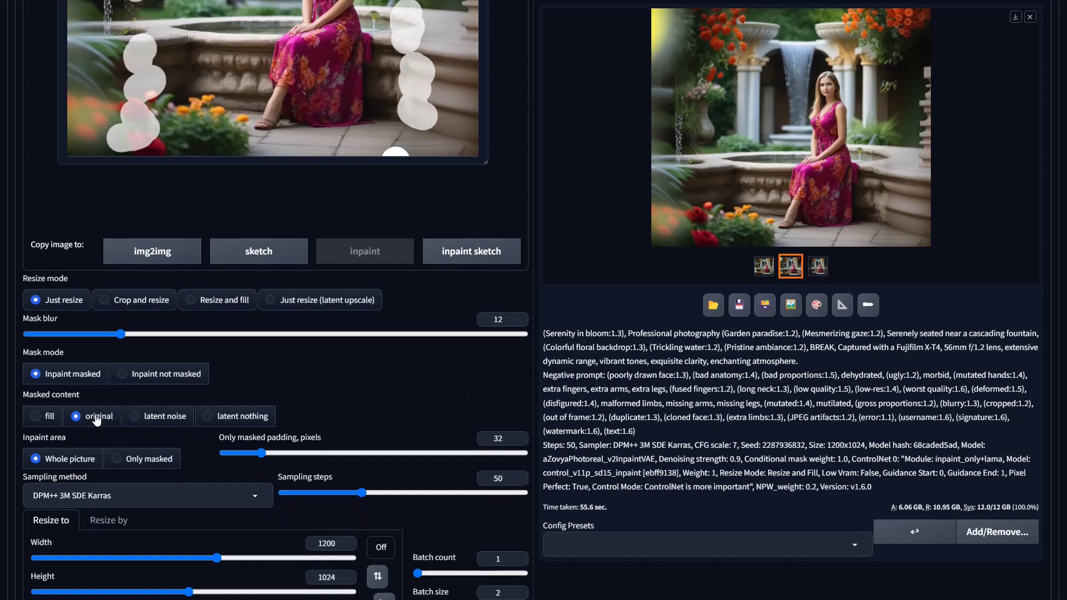
{"action": "scroll", "coordinate": [275, 300], "scroll_direction": "down", "scroll_amount": 3}
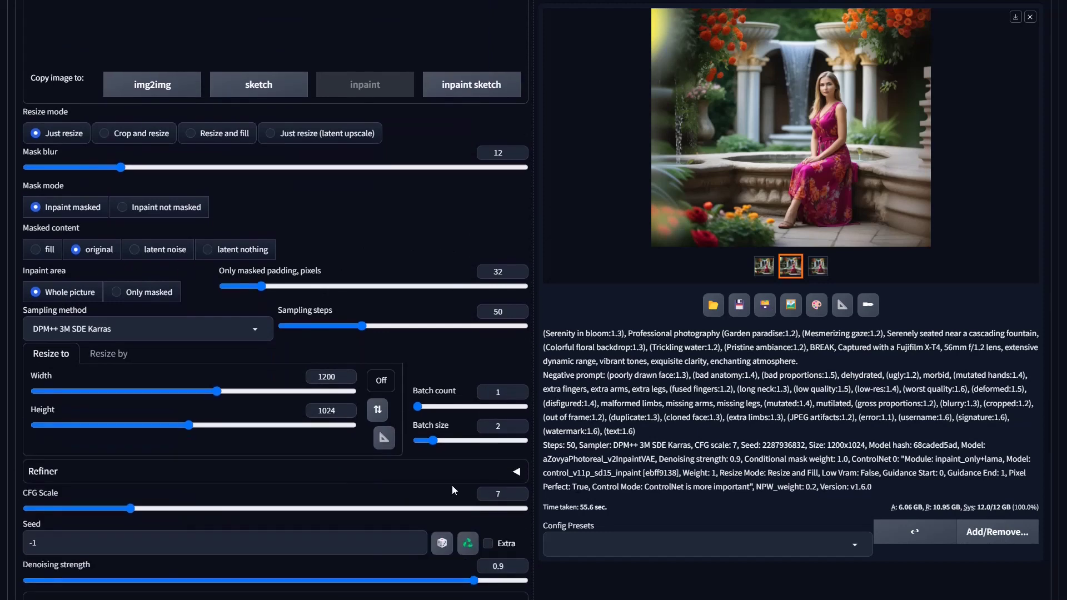
{"action": "left_click_drag", "start_coordinate": [431, 439], "coordinate": [423, 441]}
{"action": "scroll", "coordinate": [188, 479], "scroll_direction": "down", "scroll_amount": 5}
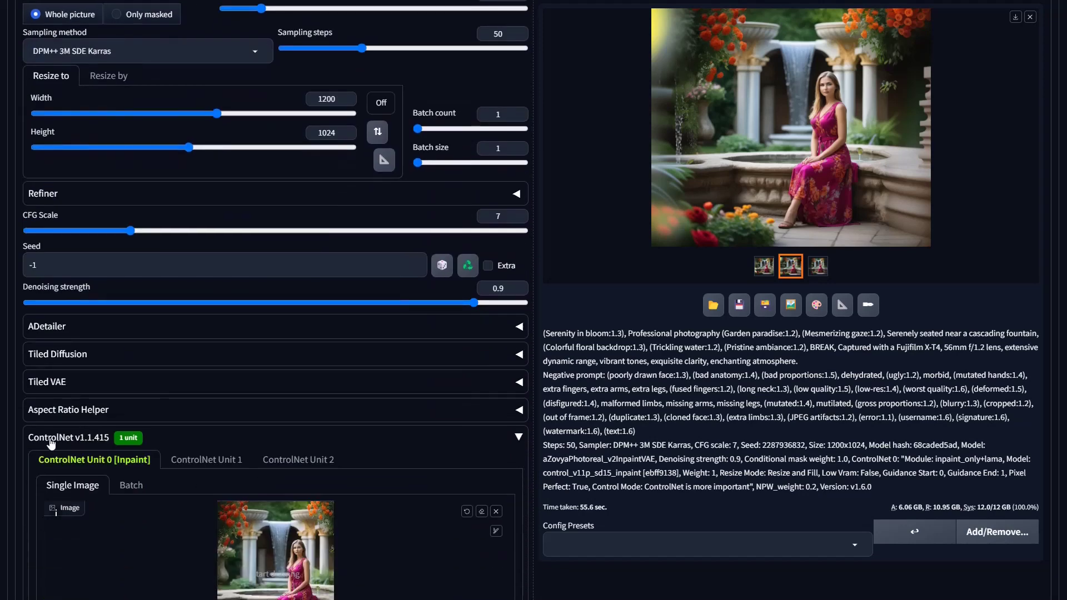
- Disable ControlNet Unit 0 and collapse the ControlNet section
{"action": "scroll", "coordinate": [51, 443], "scroll_direction": "down", "scroll_amount": 5}
{"action": "left_click", "coordinate": [50, 417]}
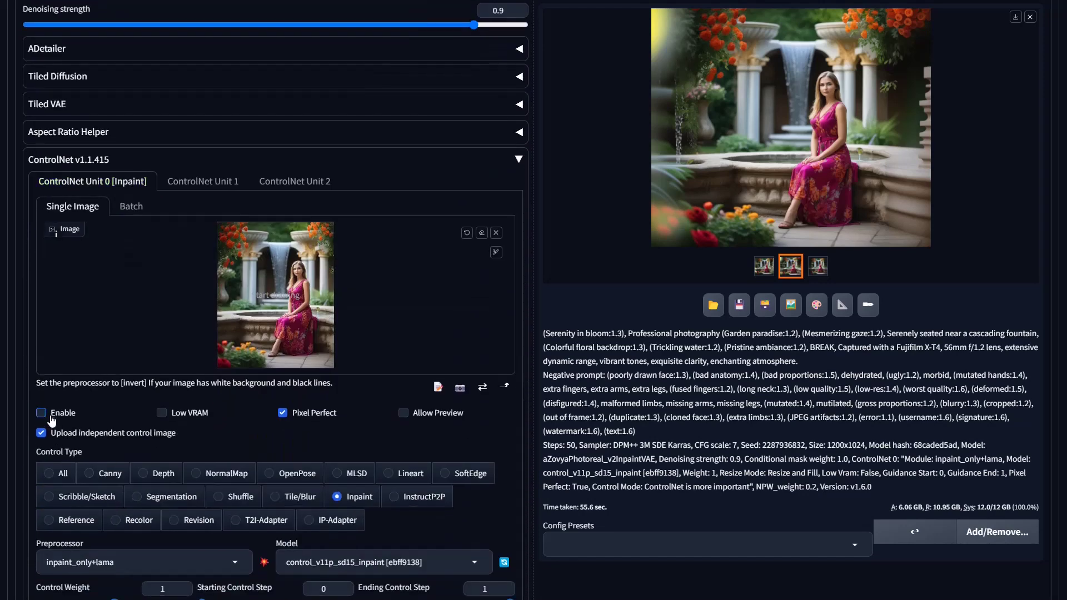
{"action": "left_click", "coordinate": [65, 160]}
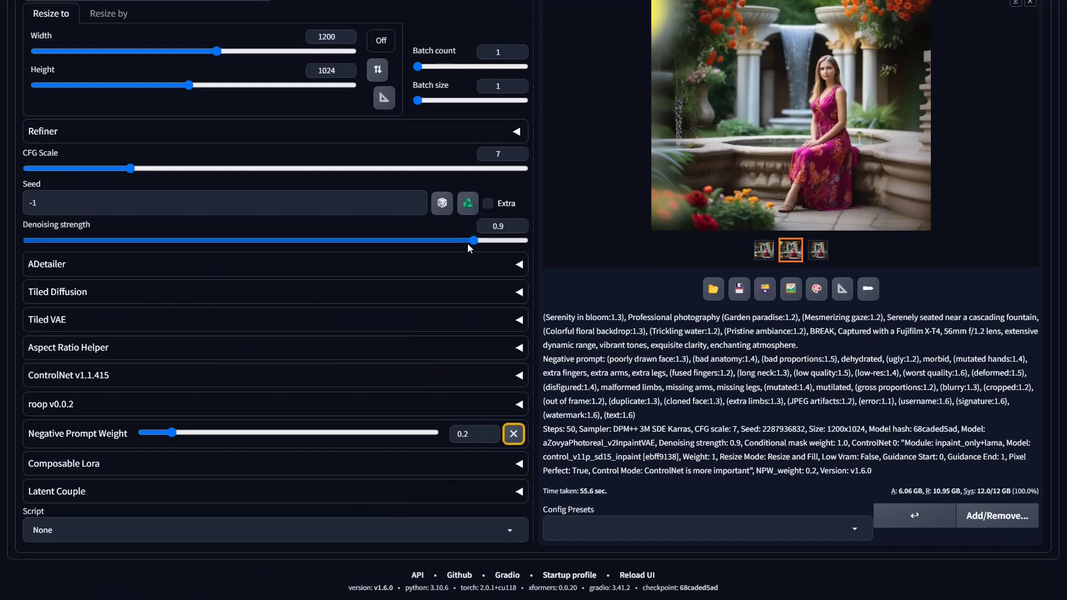
- Lower Denoising strength to 0.5
{"action": "scroll", "coordinate": [474, 241], "scroll_direction": "up", "scroll_amount": 5}
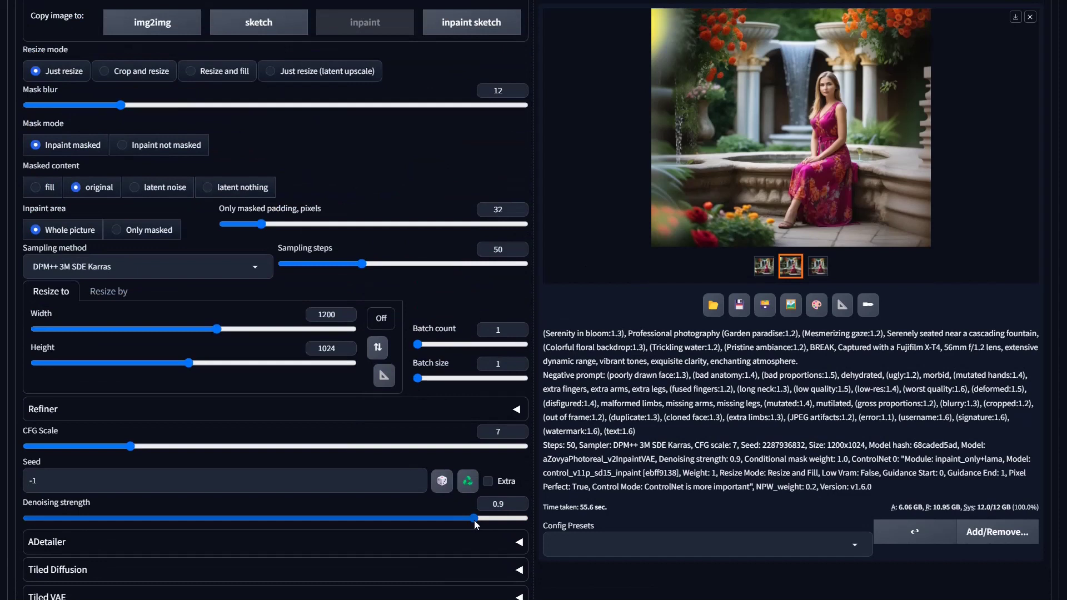
{"action": "left_click_drag", "start_coordinate": [474, 520], "coordinate": [304, 528]}
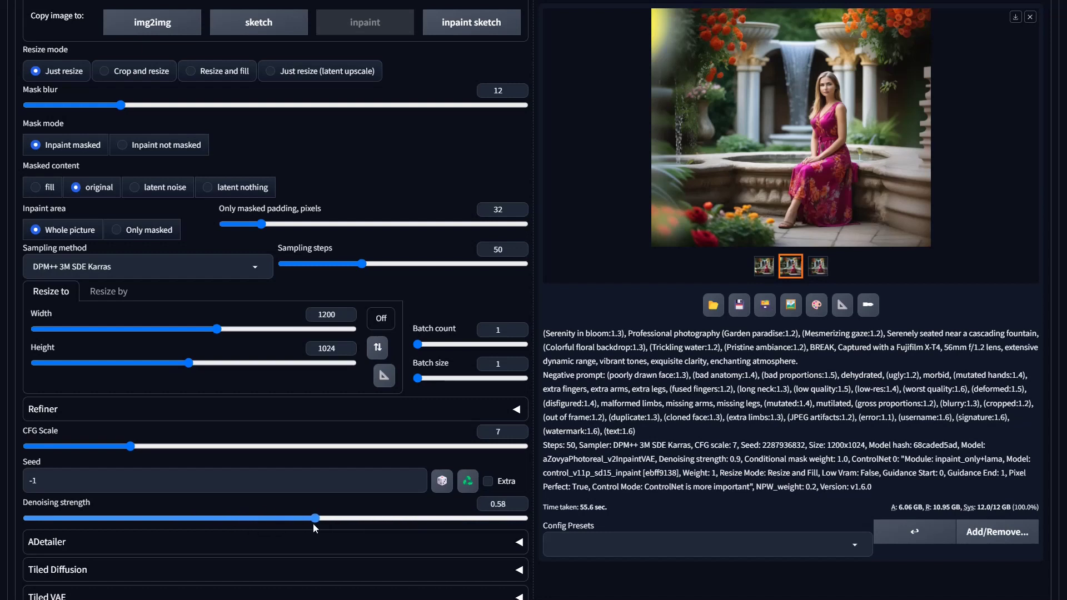
{"action": "left_click_drag", "start_coordinate": [302, 529], "coordinate": [277, 528]}
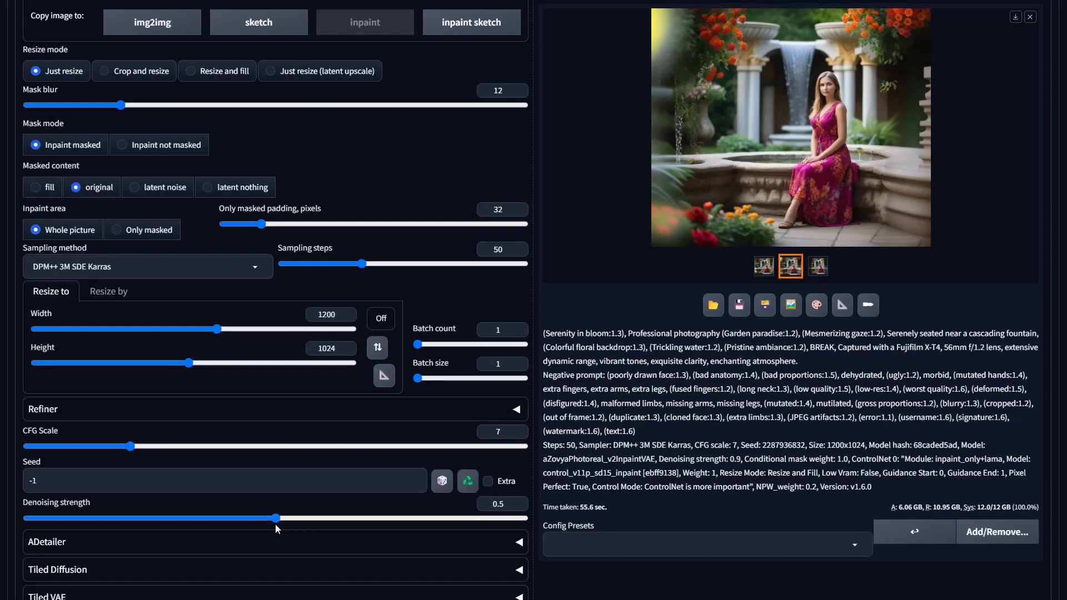
- Start the new inpaint generation on the masked seams
{"action": "scroll", "coordinate": [483, 420], "scroll_direction": "up", "scroll_amount": 3}
{"action": "scroll", "coordinate": [484, 419], "scroll_direction": "up", "scroll_amount": 4}
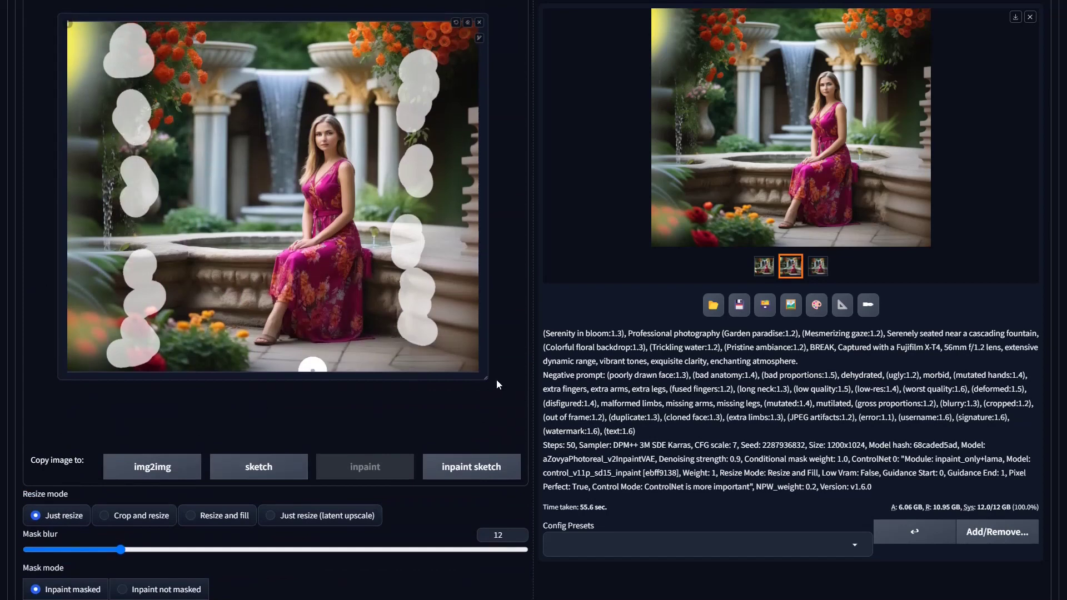
{"action": "scroll", "coordinate": [500, 378], "scroll_direction": "down", "scroll_amount": 8}
{"action": "scroll", "coordinate": [395, 447], "scroll_direction": "down", "scroll_amount": 4}
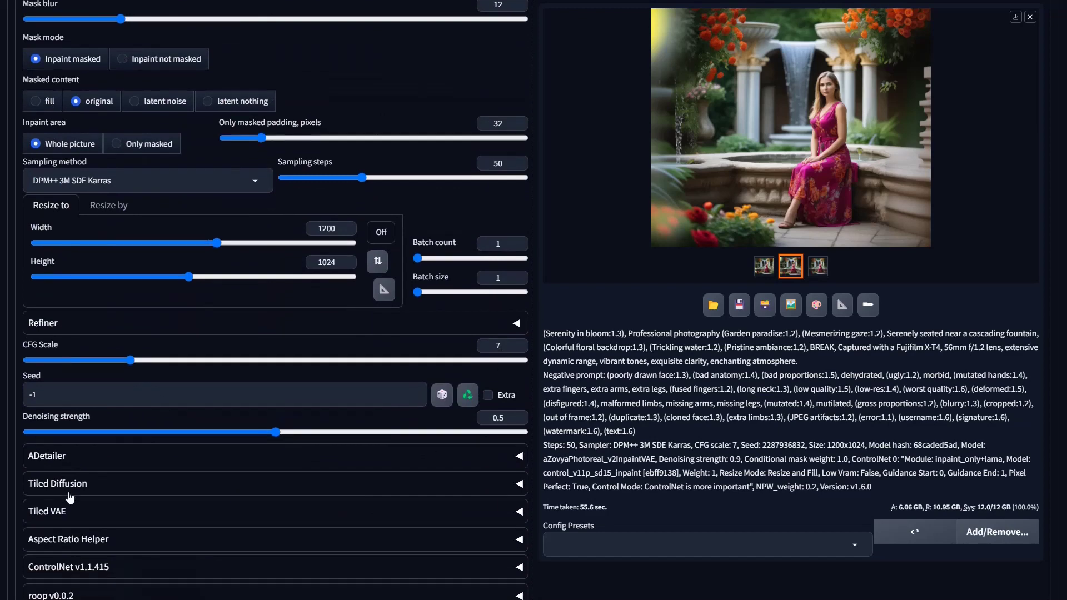
{"action": "scroll", "coordinate": [399, 382], "scroll_direction": "up", "scroll_amount": 8}
{"action": "scroll", "coordinate": [398, 382], "scroll_direction": "up", "scroll_amount": 7}
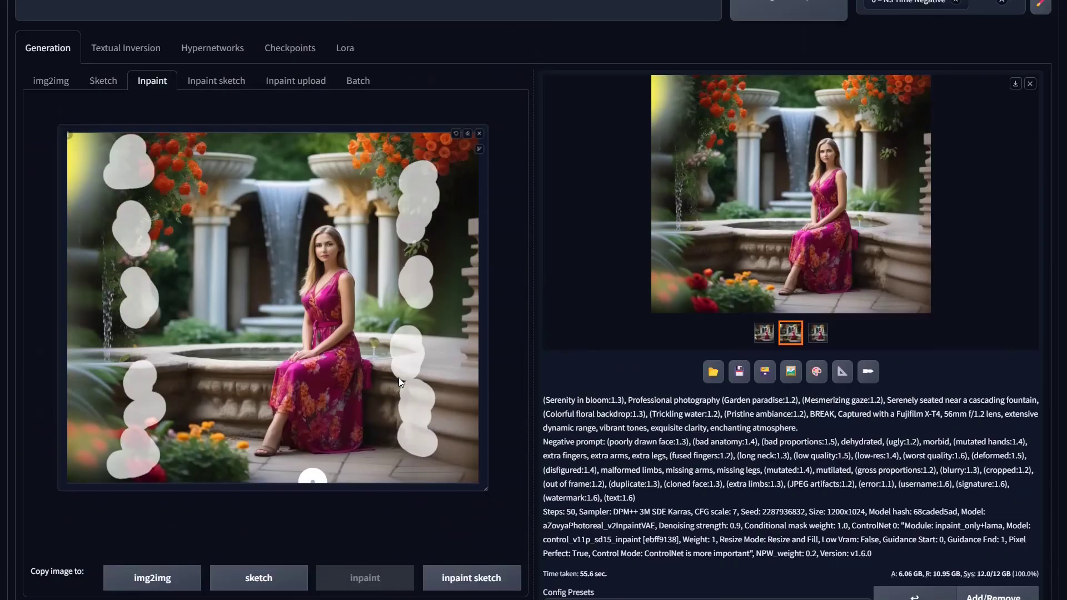
{"action": "scroll", "coordinate": [398, 377], "scroll_direction": "up", "scroll_amount": 3}
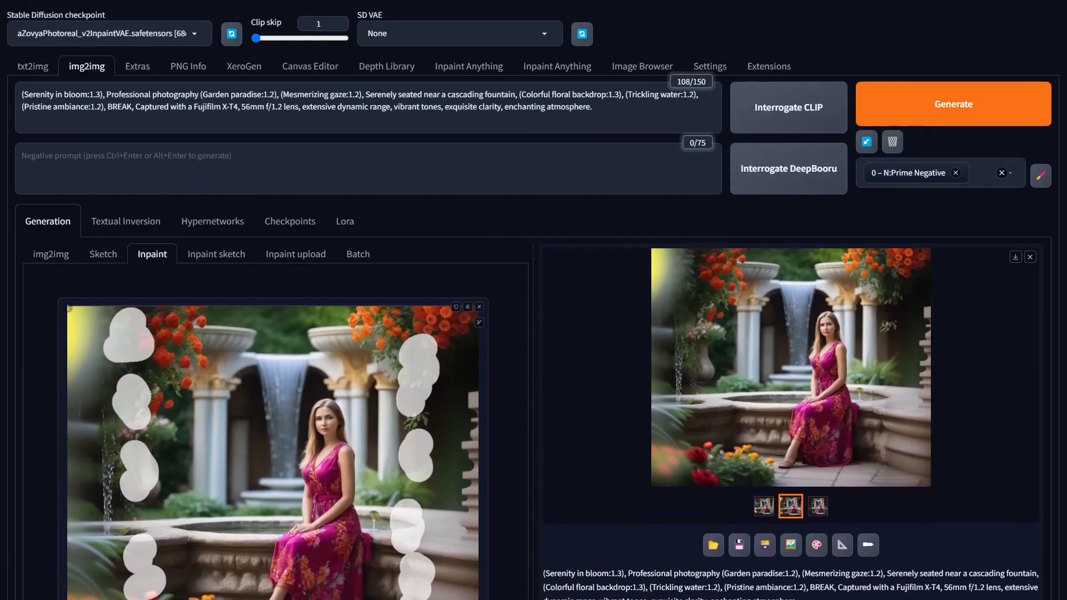
{"action": "left_click", "coordinate": [921, 116]}
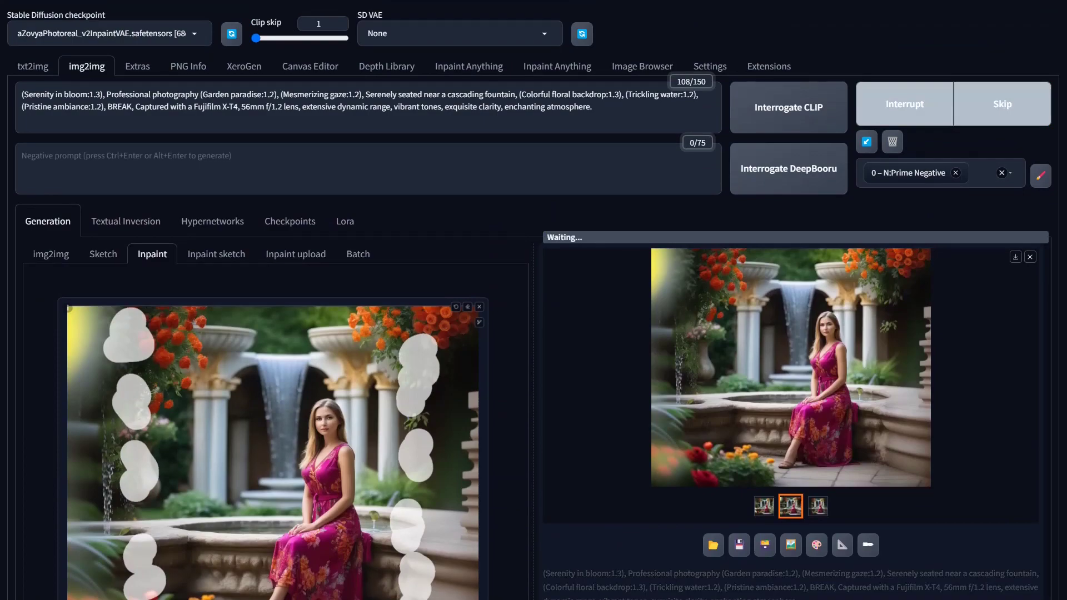
- Inspect the blended 1200×1024 fountain portrait full-screen, then close the viewer
{"action": "left_click", "coordinate": [817, 364]}
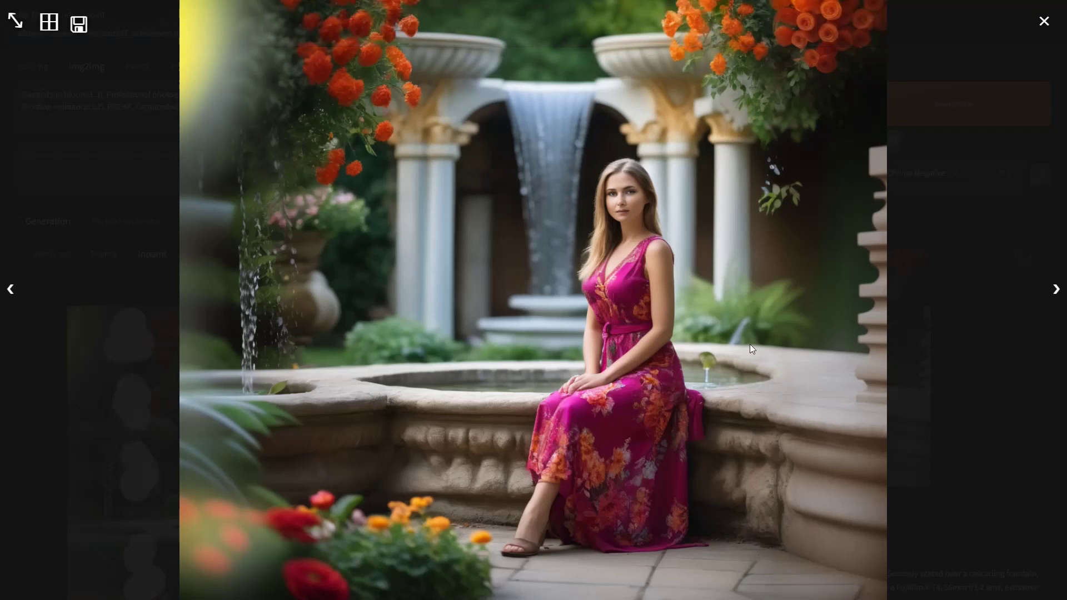
{"action": "left_click", "coordinate": [949, 359]}
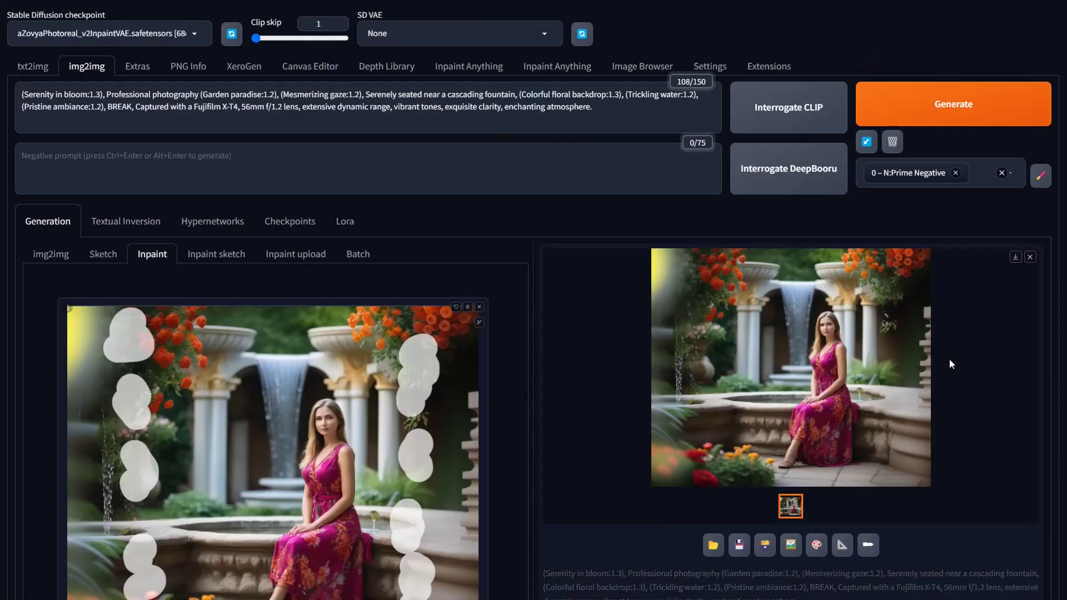
- Extend the mask along the right fountain edge and raise Denoising strength to 0.6
{"action": "scroll", "coordinate": [488, 428], "scroll_direction": "down", "scroll_amount": 4}
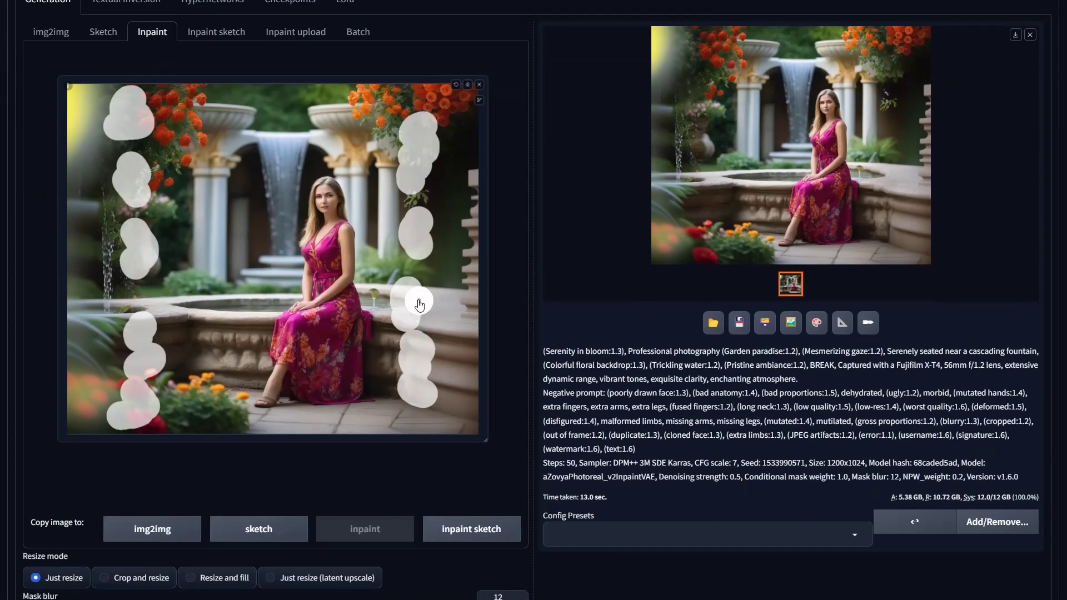
{"action": "mouse_move", "coordinate": [409, 298]}
{"action": "left_mouse_down"}
{"action": "mouse_move", "coordinate": [454, 301]}
{"action": "mouse_move", "coordinate": [471, 320]}
{"action": "mouse_move", "coordinate": [473, 338]}
{"action": "mouse_move", "coordinate": [441, 319]}
{"action": "mouse_move", "coordinate": [415, 322]}
{"action": "mouse_move", "coordinate": [467, 334]}
{"action": "mouse_move", "coordinate": [458, 353]}
{"action": "mouse_move", "coordinate": [426, 352]}
{"action": "mouse_move", "coordinate": [438, 342]}
{"action": "mouse_move", "coordinate": [467, 370]}
{"action": "mouse_move", "coordinate": [471, 405]}
{"action": "mouse_move", "coordinate": [451, 382]}
{"action": "mouse_move", "coordinate": [423, 377]}
{"action": "mouse_move", "coordinate": [432, 406]}
{"action": "mouse_move", "coordinate": [466, 417]}
{"action": "mouse_move", "coordinate": [438, 400]}
{"action": "left_mouse_up"}
{"action": "scroll", "coordinate": [439, 400], "scroll_direction": "down", "scroll_amount": 9}
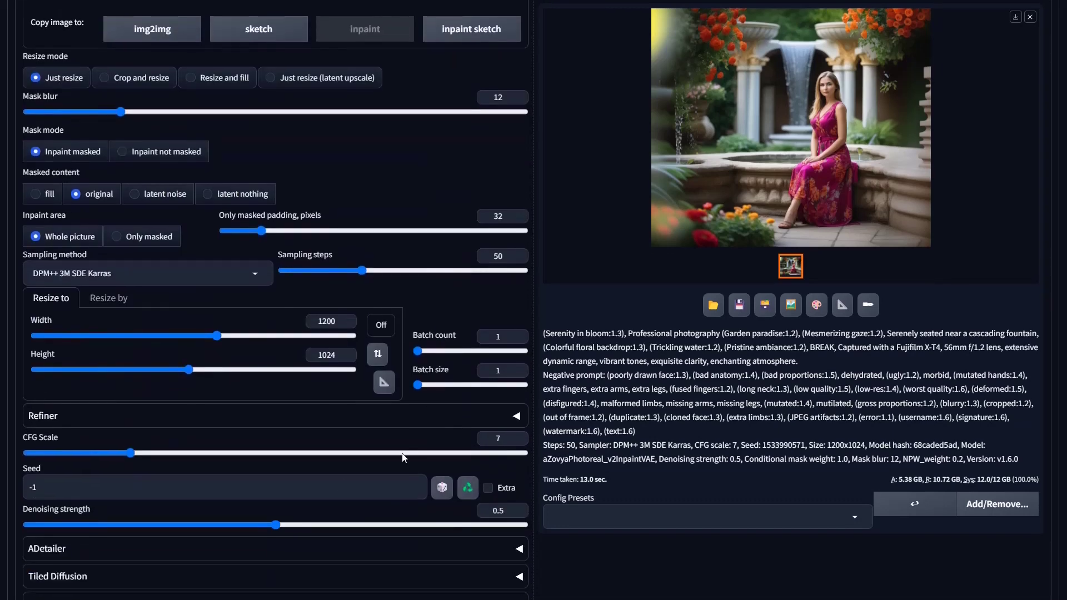
{"action": "left_click_drag", "start_coordinate": [302, 529], "coordinate": [327, 530]}
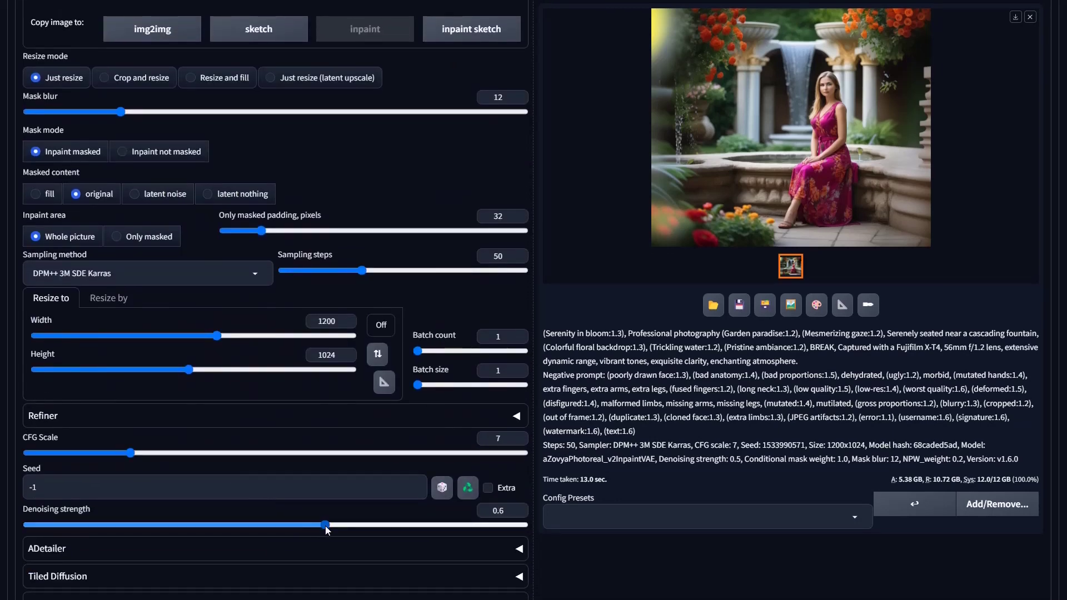
- Widen the left-side mask and bridge the gap between the right-side mask patches
{"action": "scroll", "coordinate": [325, 526], "scroll_direction": "up", "scroll_amount": 8}
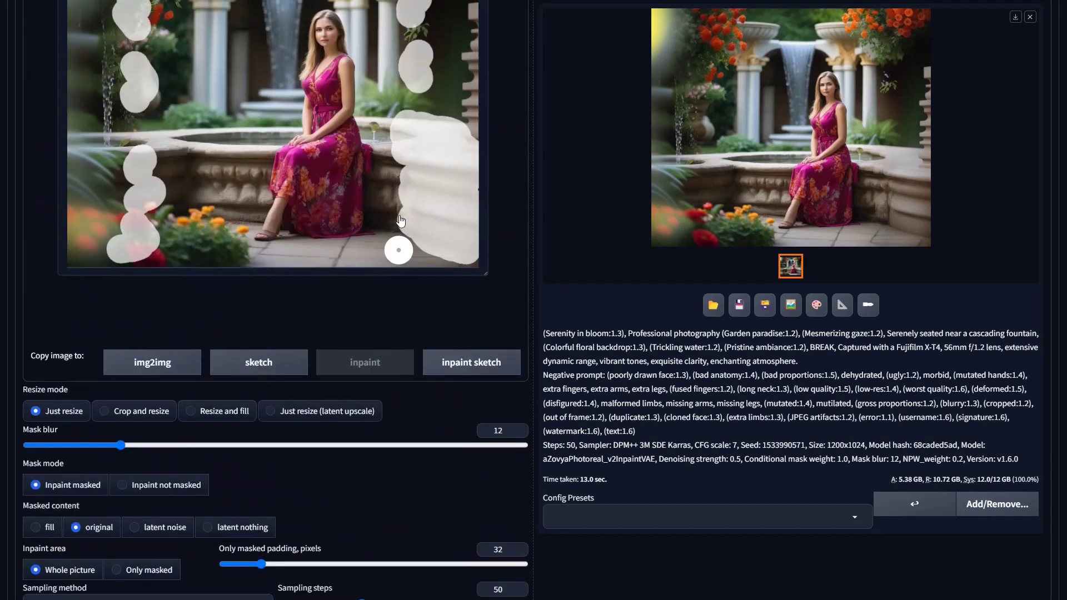
{"action": "scroll", "coordinate": [400, 221], "scroll_direction": "up", "scroll_amount": 1}
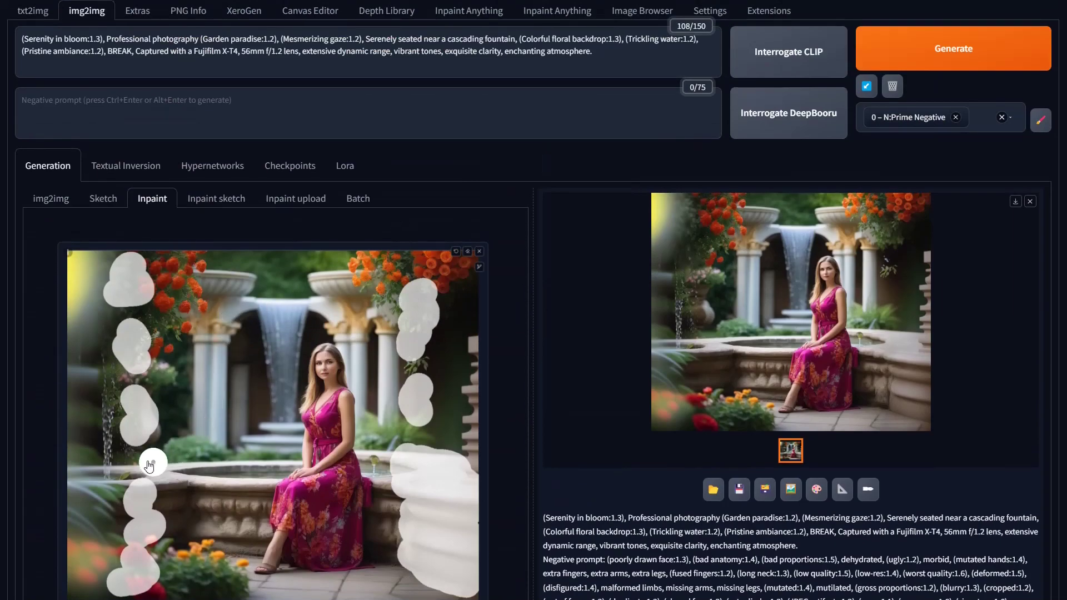
{"action": "mouse_move", "coordinate": [145, 419]}
{"action": "left_mouse_down"}
{"action": "mouse_move", "coordinate": [125, 371]}
{"action": "mouse_move", "coordinate": [106, 379]}
{"action": "mouse_move", "coordinate": [127, 391]}
{"action": "mouse_move", "coordinate": [157, 382]}
{"action": "mouse_move", "coordinate": [167, 392]}
{"action": "mouse_move", "coordinate": [155, 409]}
{"action": "mouse_move", "coordinate": [100, 310]}
{"action": "mouse_move", "coordinate": [118, 308]}
{"action": "left_mouse_up"}
{"action": "mouse_move", "coordinate": [398, 347]}
{"action": "left_mouse_down"}
{"action": "mouse_move", "coordinate": [415, 375]}
{"action": "mouse_move", "coordinate": [420, 355]}
{"action": "mouse_move", "coordinate": [426, 395]}
{"action": "mouse_move", "coordinate": [429, 369]}
{"action": "mouse_move", "coordinate": [438, 409]}
{"action": "mouse_move", "coordinate": [425, 419]}
{"action": "mouse_move", "coordinate": [407, 269]}
{"action": "left_mouse_up"}
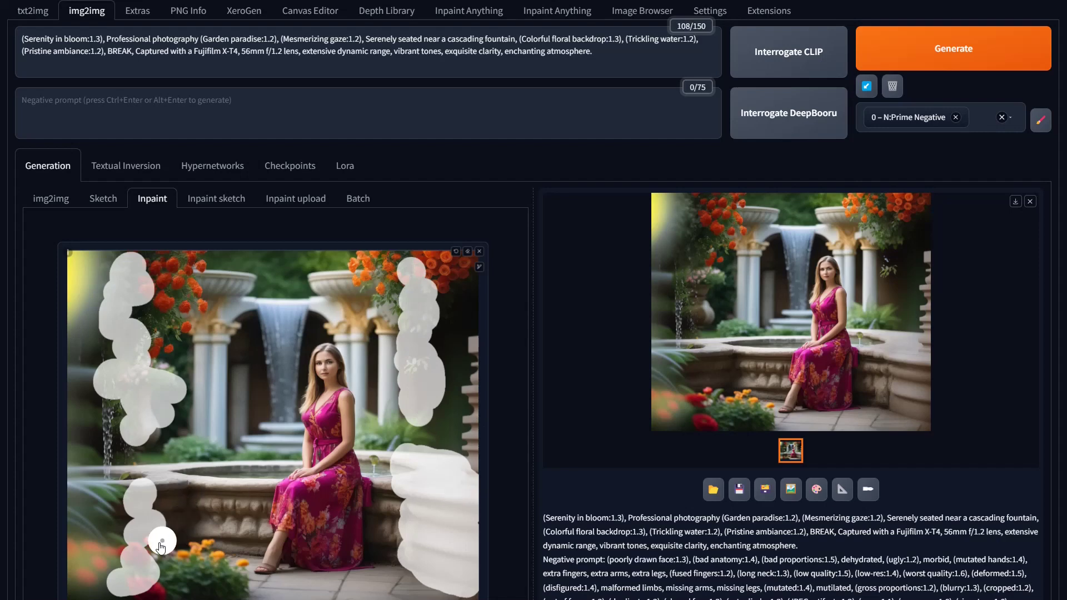
- Run a fresh inpaint pass with the enlarged mask and open the reworked portrait full-screen
{"action": "left_click", "coordinate": [917, 59]}
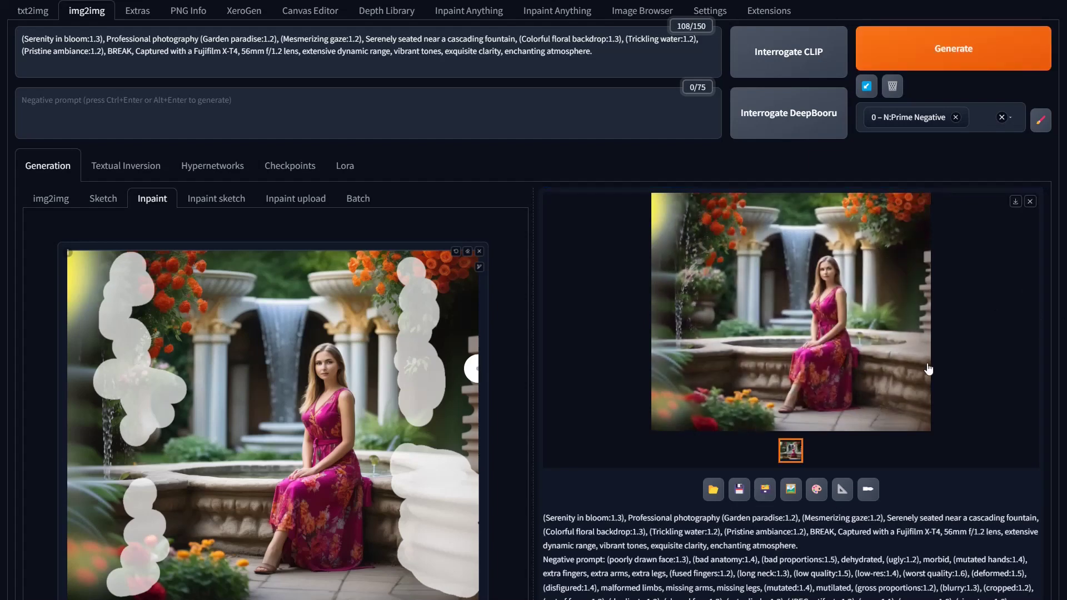
{"action": "left_click", "coordinate": [896, 385]}
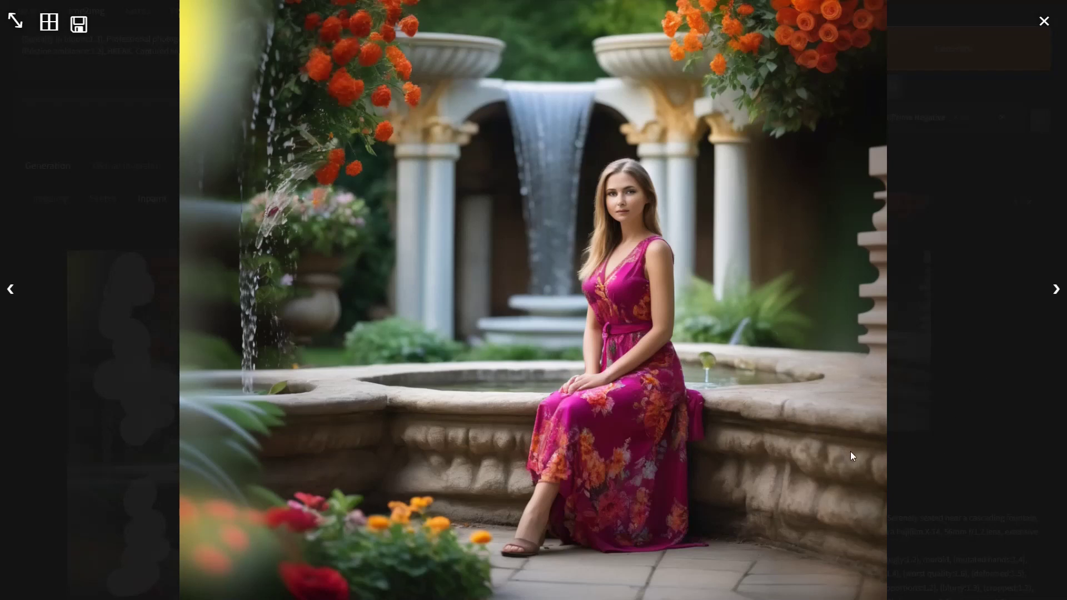
- Close the full-screen view, reopen the reworked fountain portrait for a closer look, then close it
{"action": "left_click", "coordinate": [484, 332]}
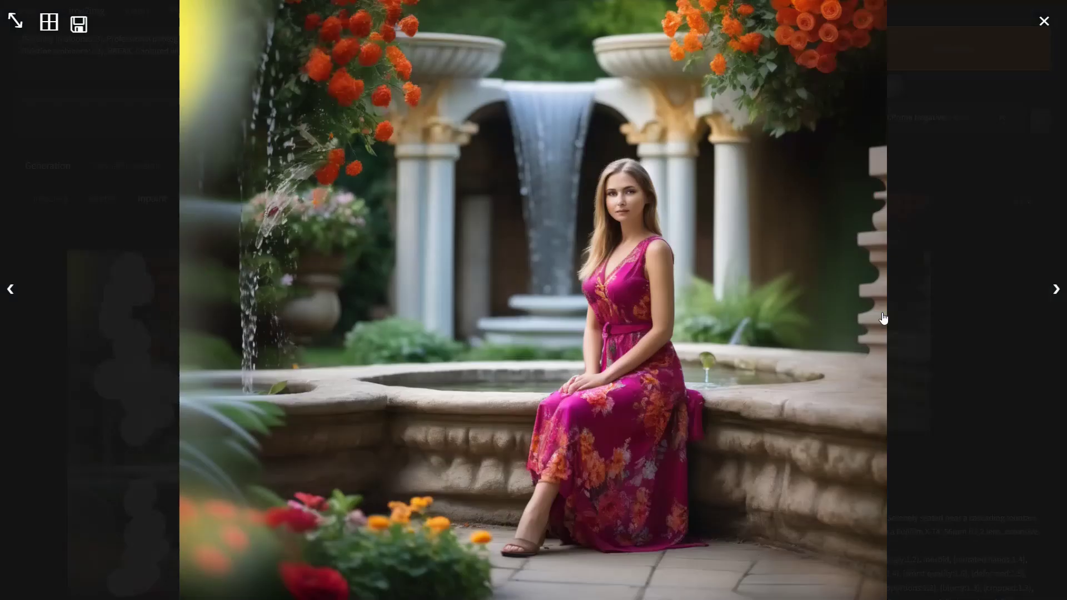
{"action": "left_click", "coordinate": [883, 318]}
{"action": "left_click", "coordinate": [785, 427]}
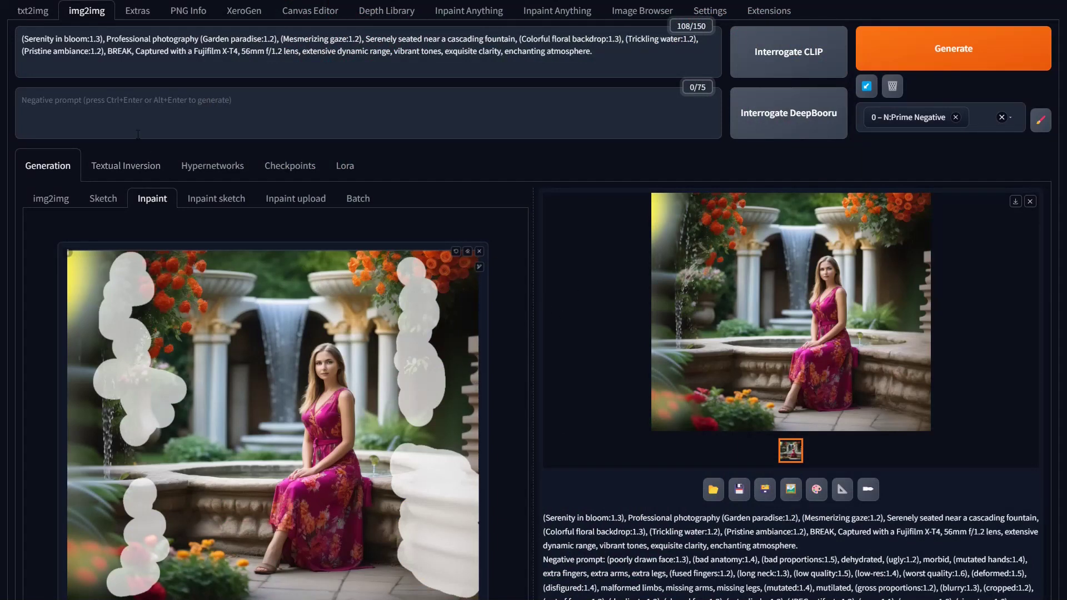
- Switch to plain img2img and auto-match the output width to the input image at 816
{"action": "left_click", "coordinate": [51, 206]}
{"action": "scroll", "coordinate": [527, 381], "scroll_direction": "down", "scroll_amount": 12}
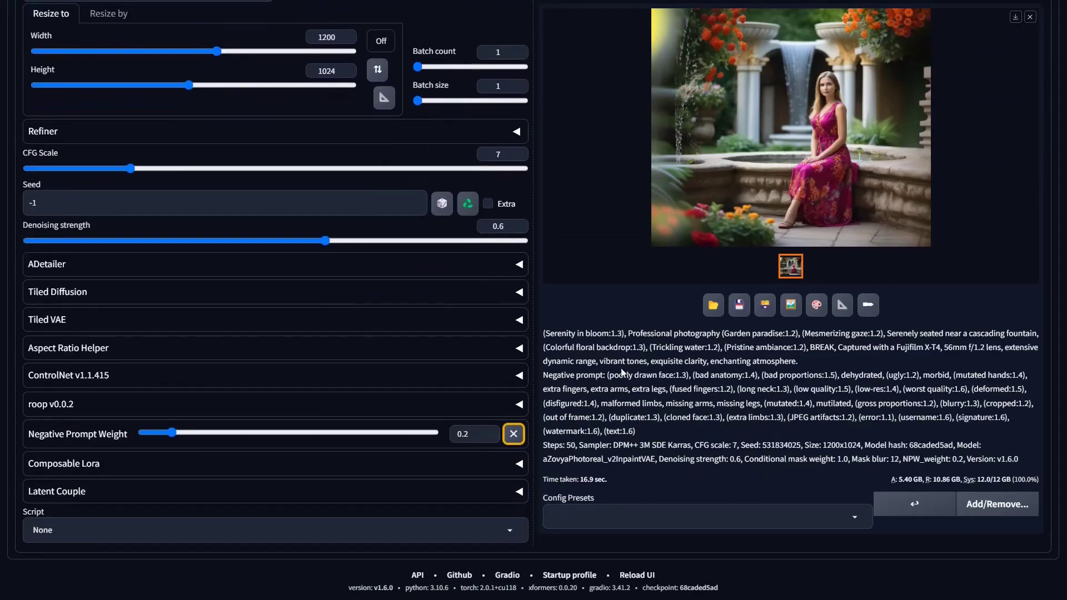
{"action": "scroll", "coordinate": [282, 349], "scroll_direction": "up", "scroll_amount": 6}
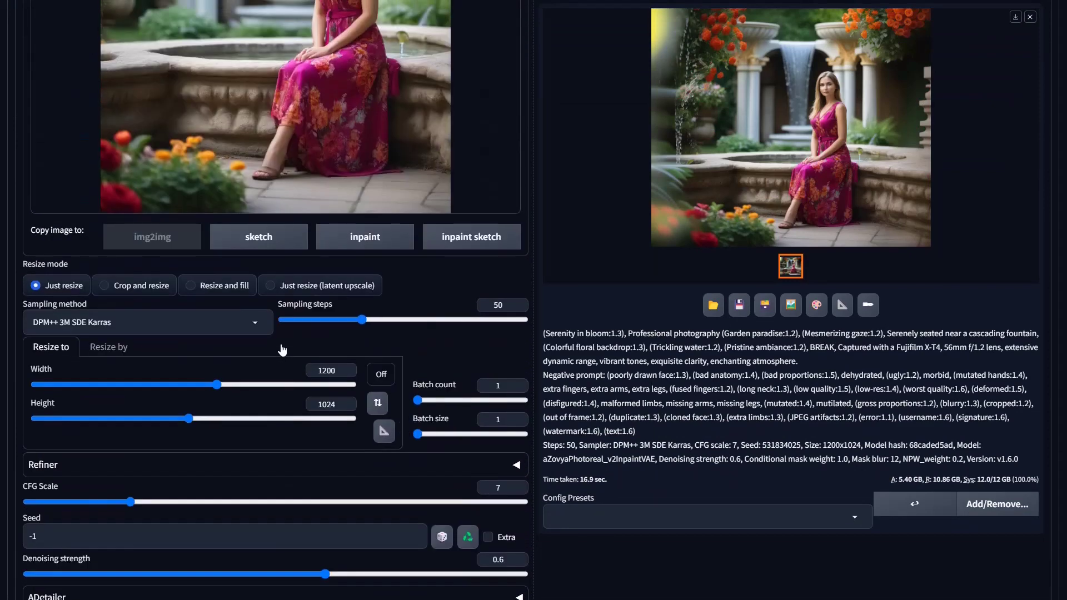
{"action": "left_click", "coordinate": [387, 440]}
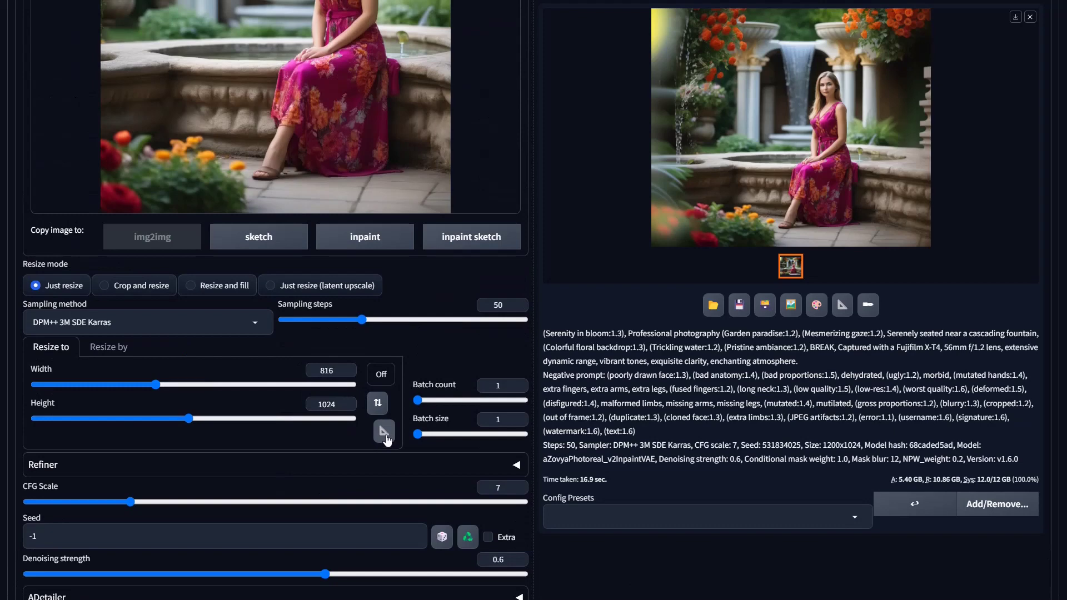
{"action": "scroll", "coordinate": [339, 236], "scroll_direction": "up", "scroll_amount": 5}
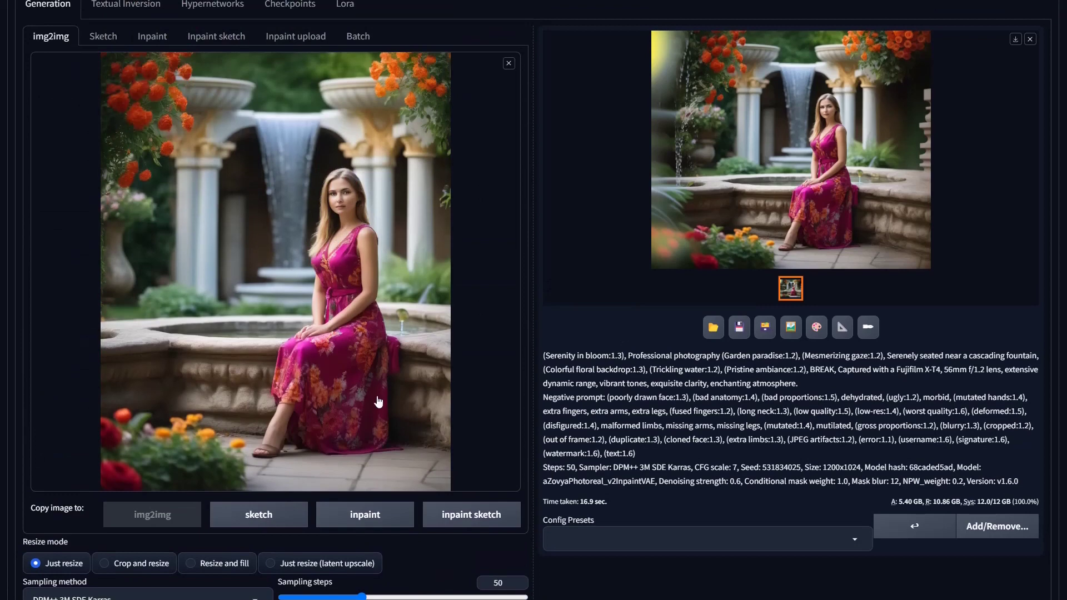
{"action": "scroll", "coordinate": [378, 402], "scroll_direction": "down", "scroll_amount": 6}
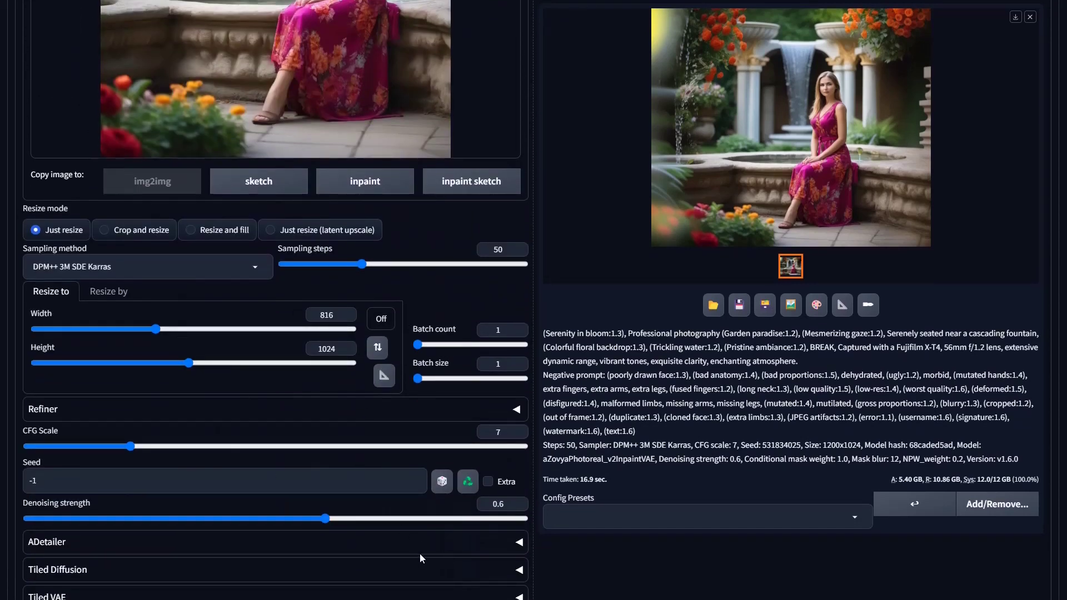
- Raise denoising strength from 0.6 to 0.8
{"action": "left_click_drag", "start_coordinate": [328, 524], "coordinate": [425, 526]}
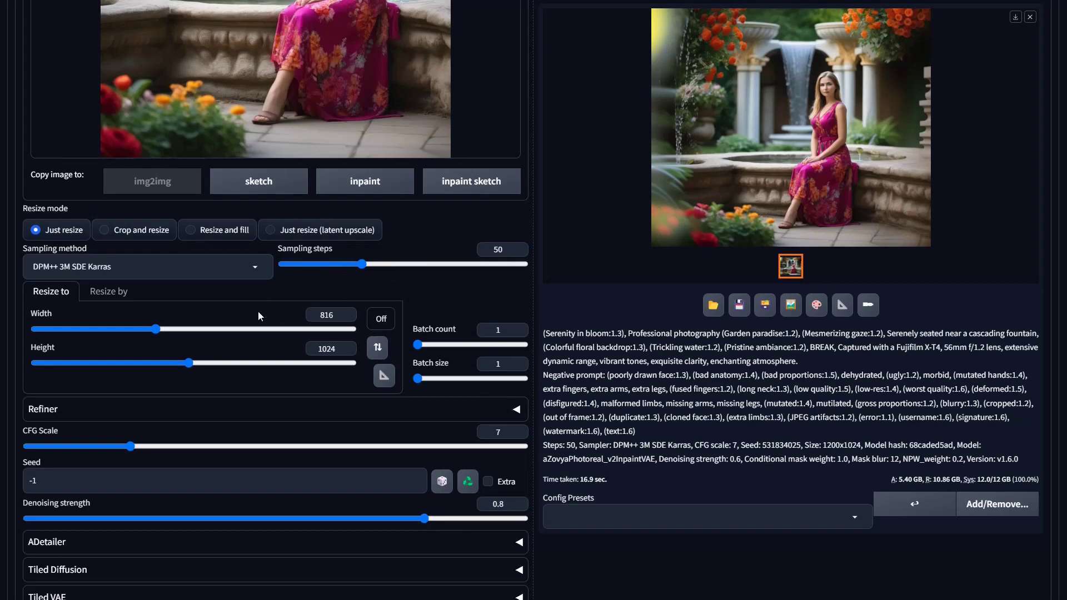
{"action": "scroll", "coordinate": [211, 312], "scroll_direction": "up", "scroll_amount": 4}
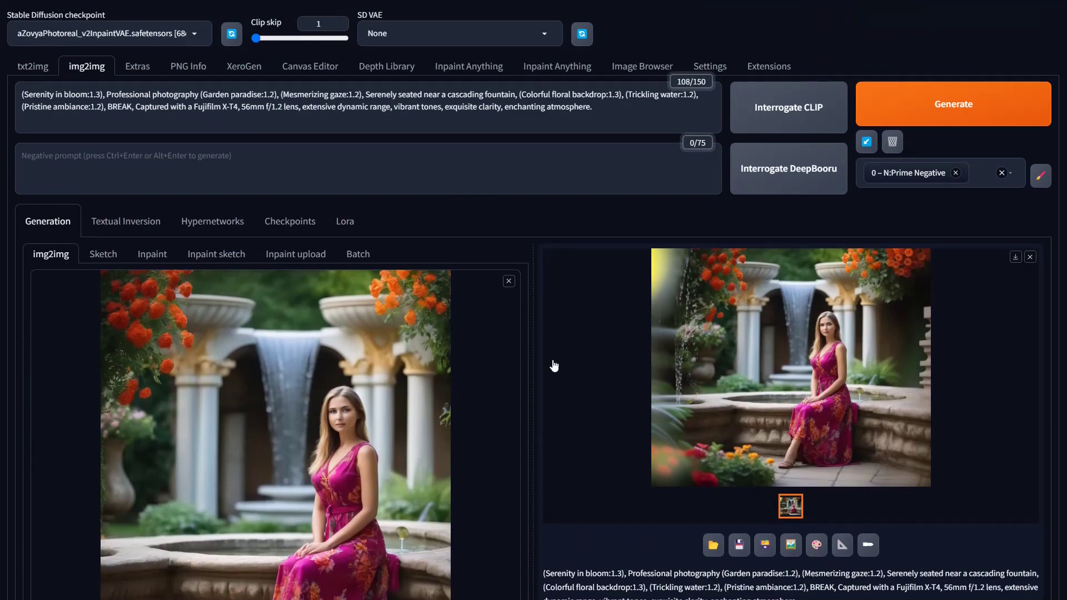
{"action": "scroll", "coordinate": [552, 431], "scroll_direction": "down", "scroll_amount": 4}
- Select the Outpainting mk2 script, with defaults of 128 pixels in all directions and mask blur 8
{"action": "scroll", "coordinate": [555, 431], "scroll_direction": "down", "scroll_amount": 6}
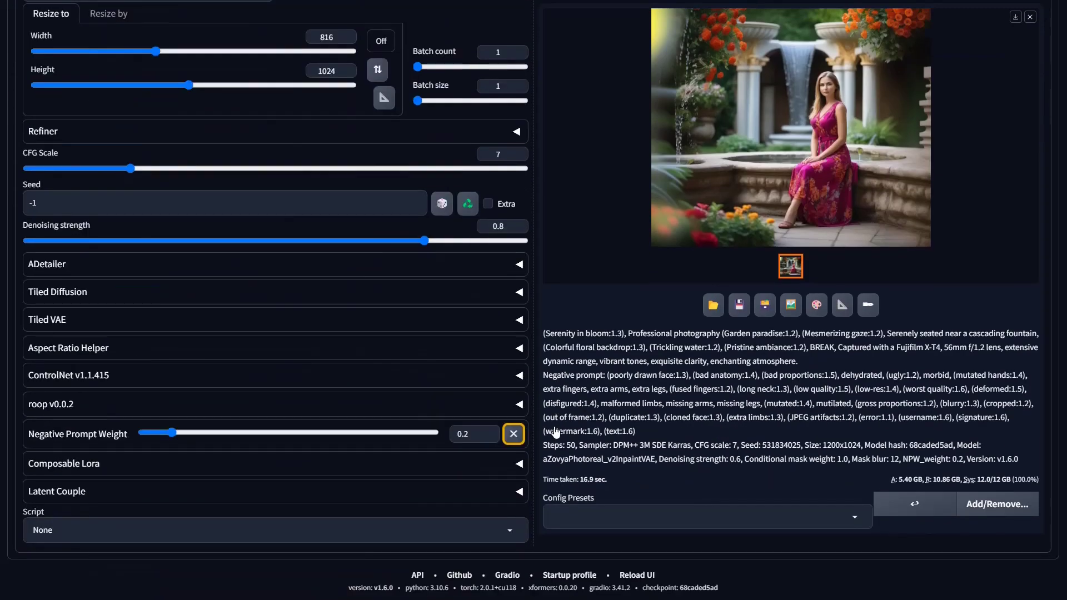
{"action": "left_click", "coordinate": [220, 528]}
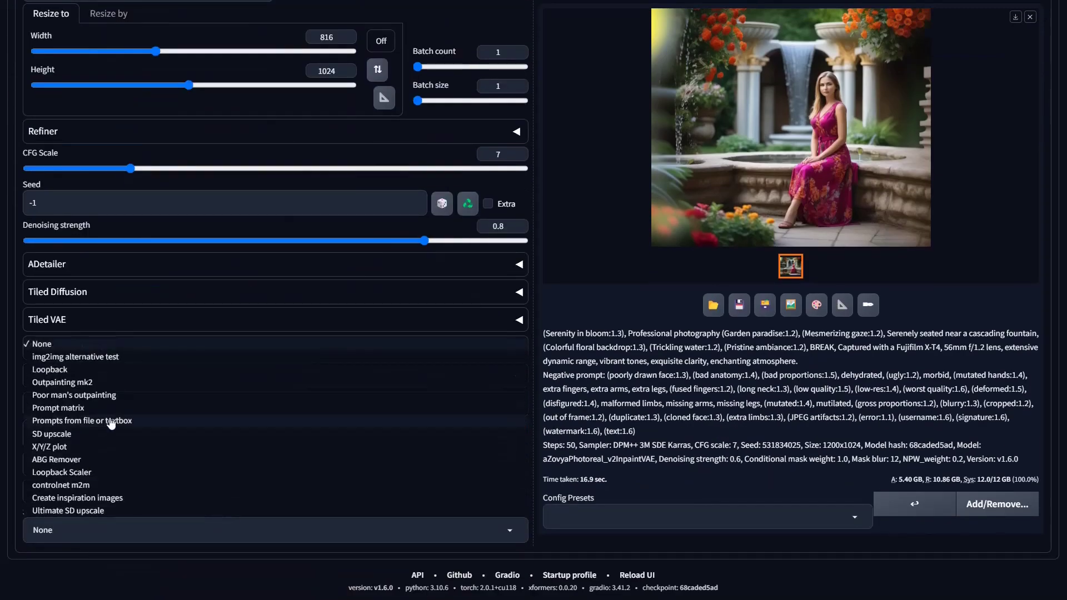
{"action": "left_click", "coordinate": [69, 383]}
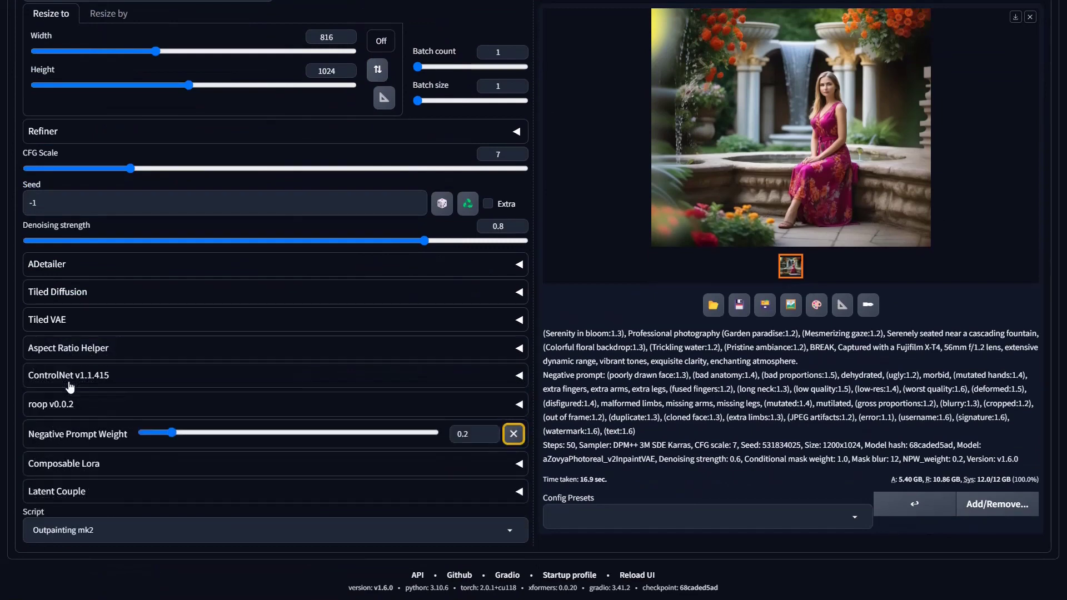
{"action": "left_click", "coordinate": [360, 524]}
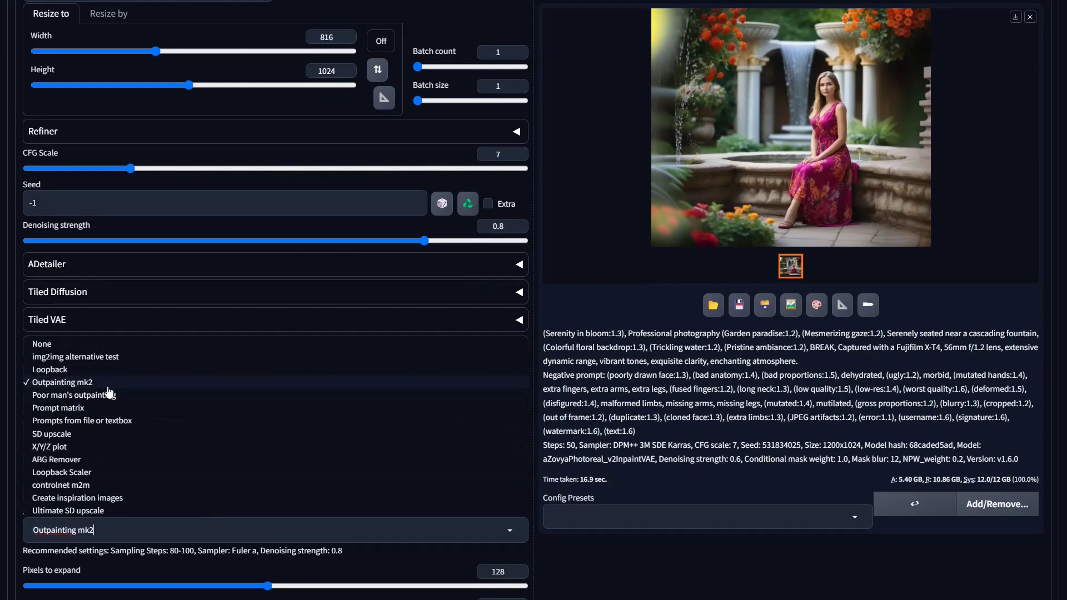
{"action": "key", "text": "Escape"}
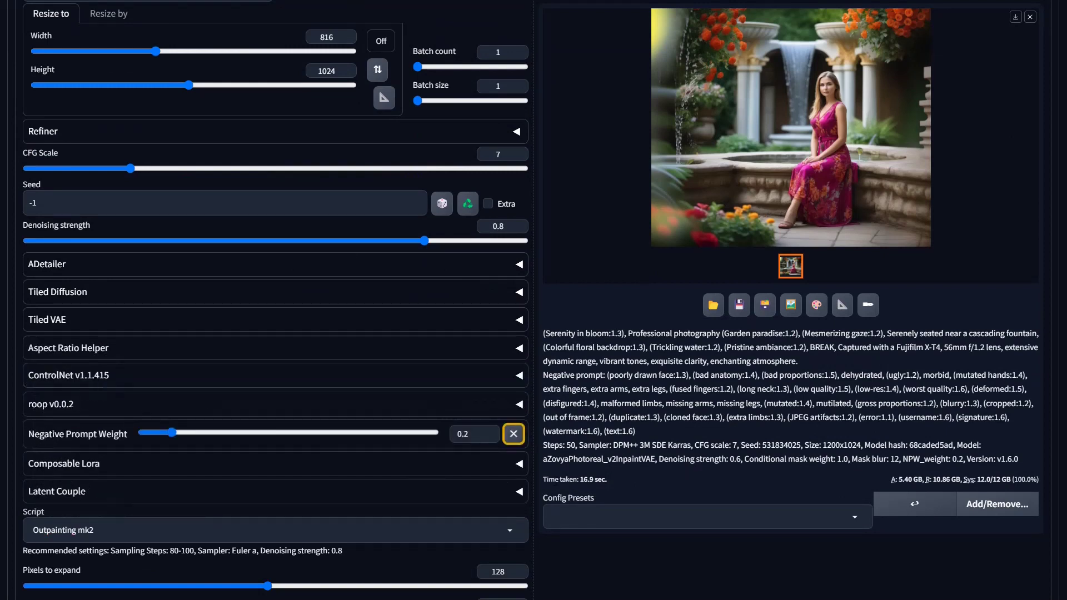
{"action": "scroll", "coordinate": [568, 485], "scroll_direction": "down", "scroll_amount": 3}
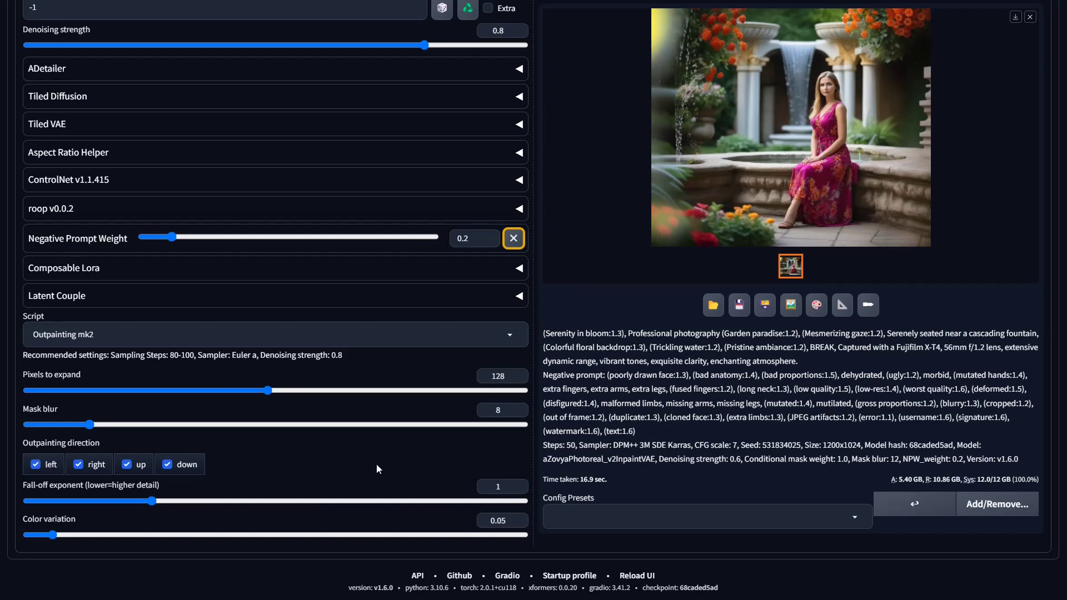
- Set the outpainting direction to left only, unchecking right, up and down
{"action": "left_click", "coordinate": [81, 466]}
{"action": "left_click", "coordinate": [128, 465]}
{"action": "left_click", "coordinate": [172, 467]}
{"action": "left_click", "coordinate": [96, 467]}
{"action": "left_click", "coordinate": [81, 466]}
{"action": "left_click", "coordinate": [81, 468]}
{"action": "left_click", "coordinate": [47, 466]}
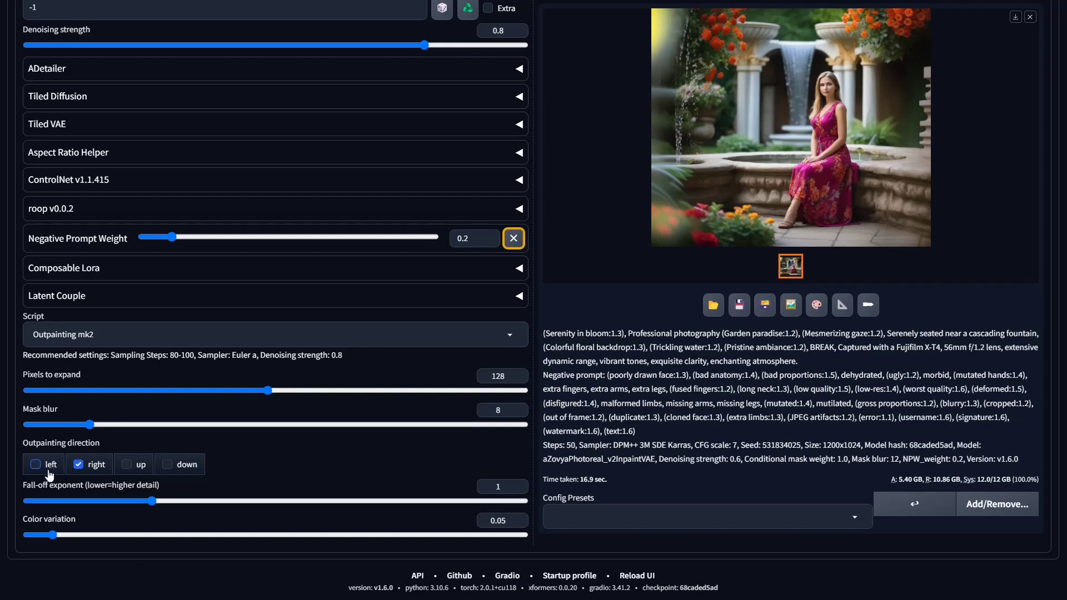
{"action": "left_click", "coordinate": [92, 467]}
{"action": "left_click", "coordinate": [35, 466]}
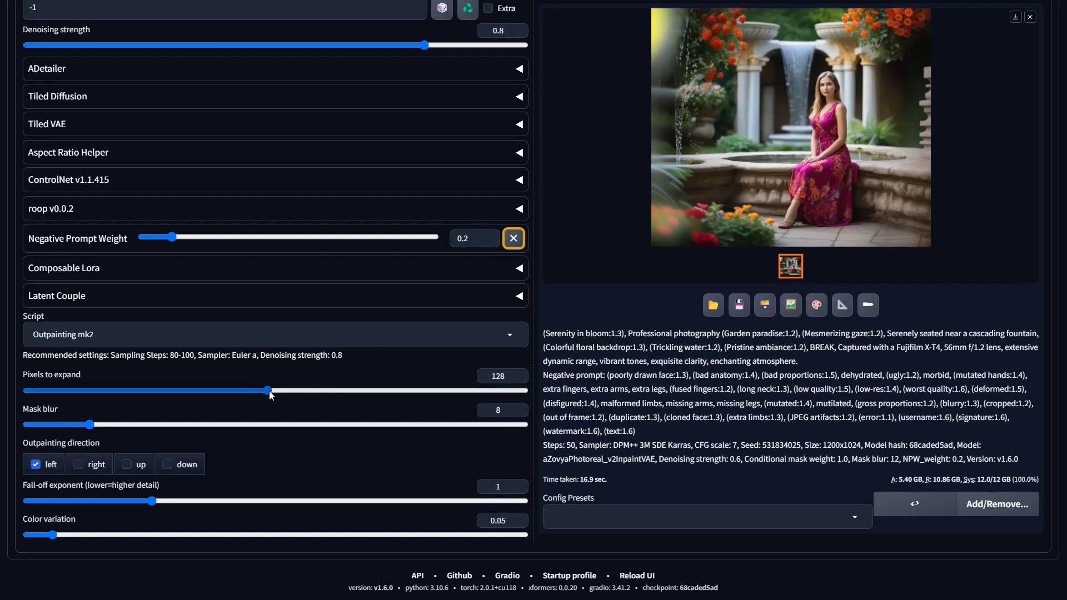
- Set Pixels to expand to the maximum of 256
{"action": "left_click_drag", "start_coordinate": [268, 391], "coordinate": [553, 396]}
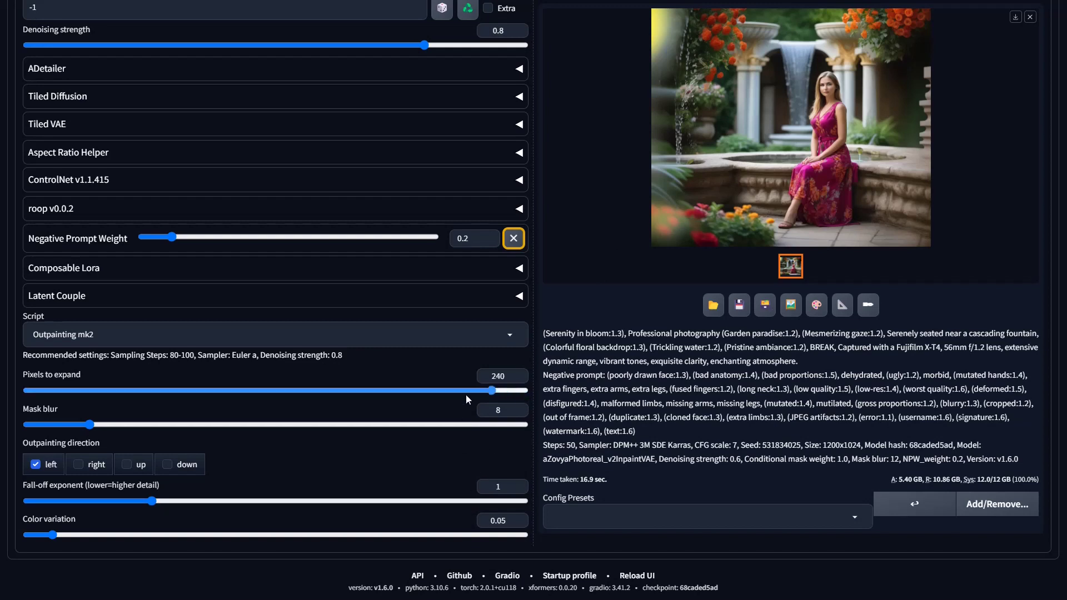
{"action": "left_click_drag", "start_coordinate": [469, 398], "coordinate": [254, 416]}
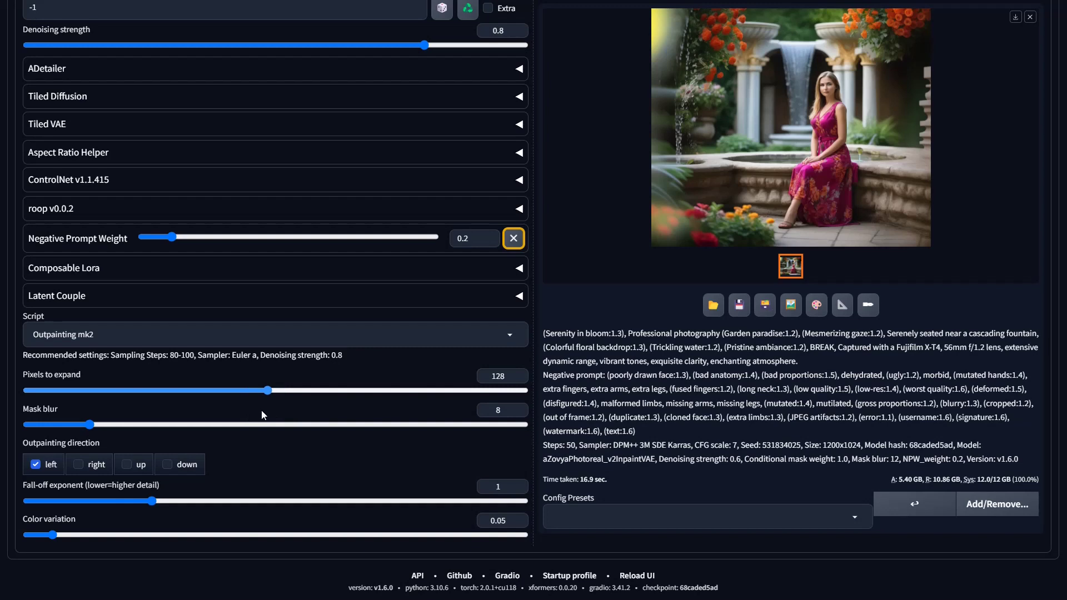
{"action": "left_click_drag", "start_coordinate": [261, 410], "coordinate": [525, 410]}
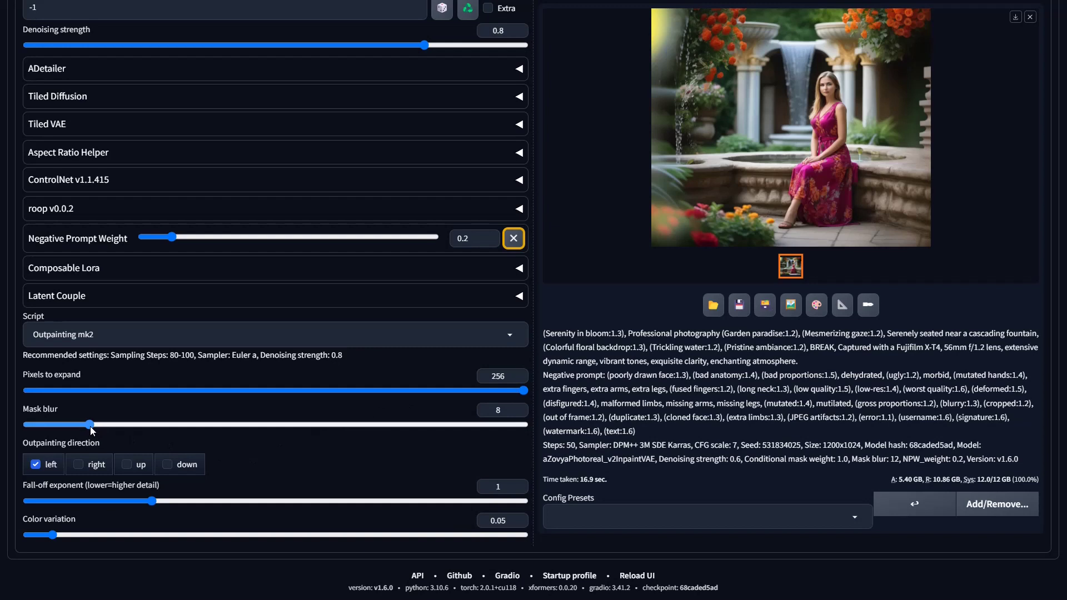
- Set the outpainting mask blur to its maximum of 64
{"action": "left_click_drag", "start_coordinate": [94, 425], "coordinate": [434, 435]}
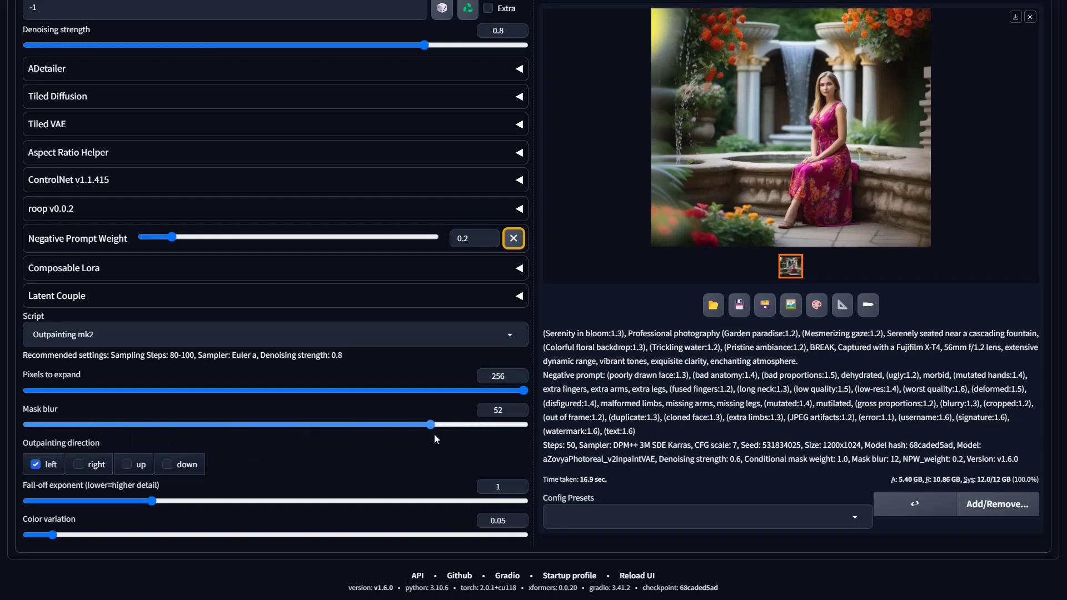
{"action": "left_click_drag", "start_coordinate": [515, 421], "coordinate": [518, 417]}
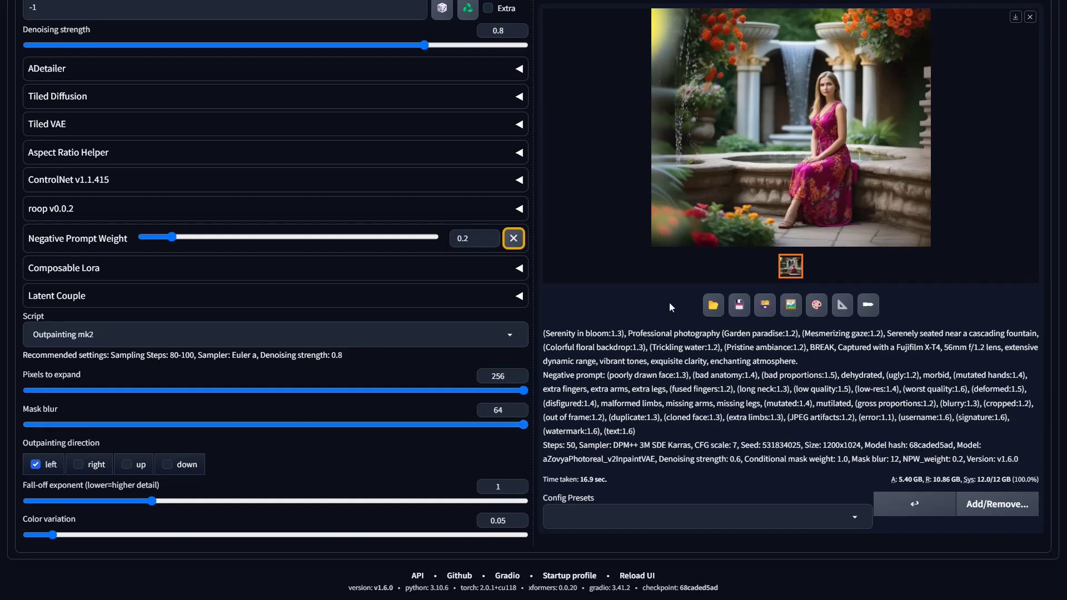
{"action": "scroll", "coordinate": [673, 266], "scroll_direction": "up", "scroll_amount": 2}
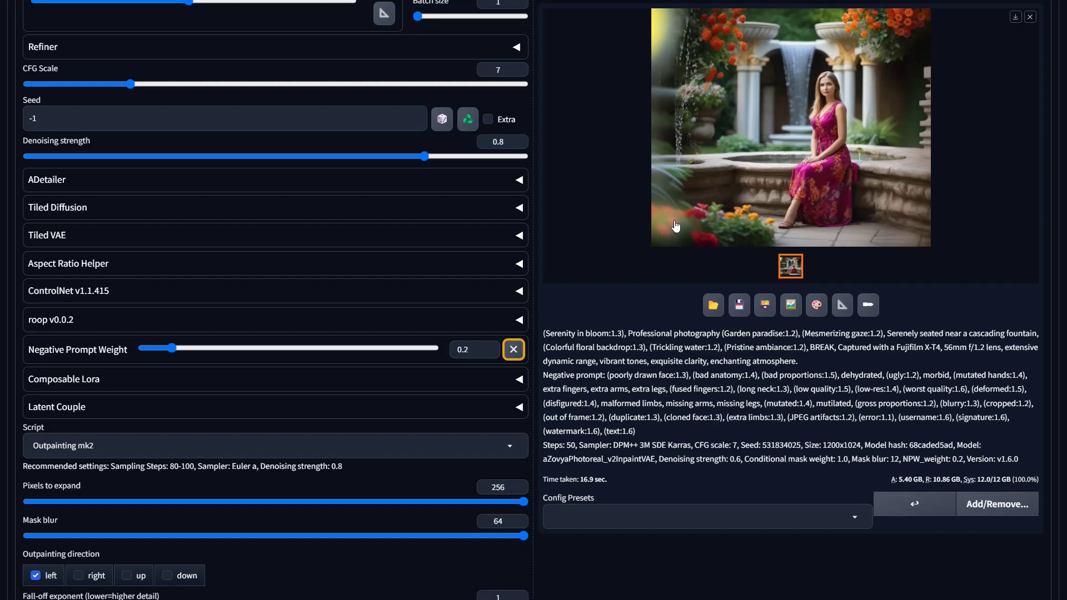
{"action": "left_click_drag", "start_coordinate": [523, 535], "coordinate": [275, 547]}
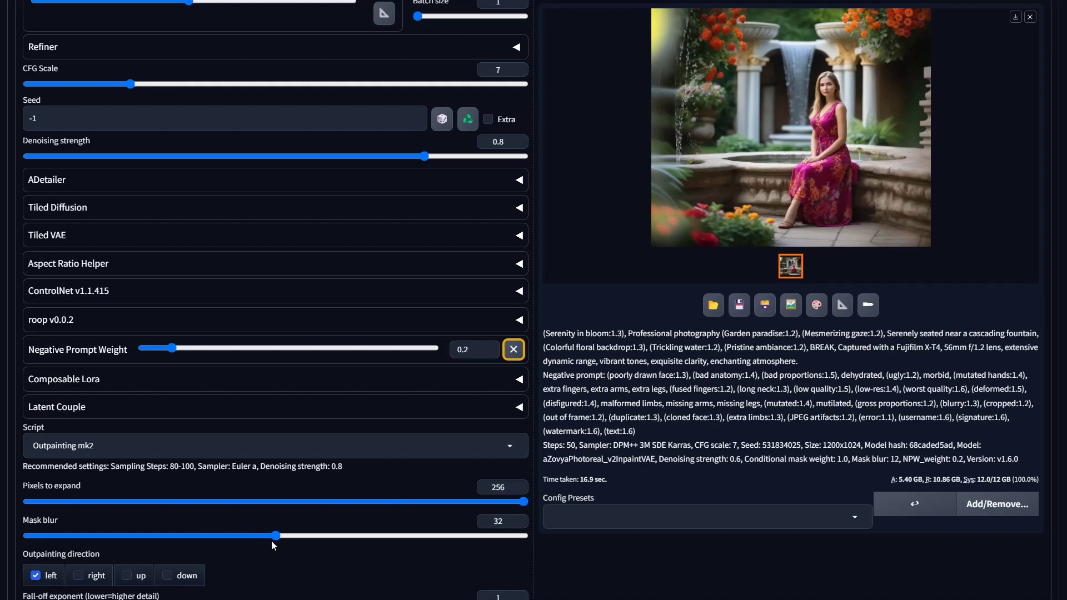
{"action": "left_click_drag", "start_coordinate": [275, 535], "coordinate": [338, 536]}
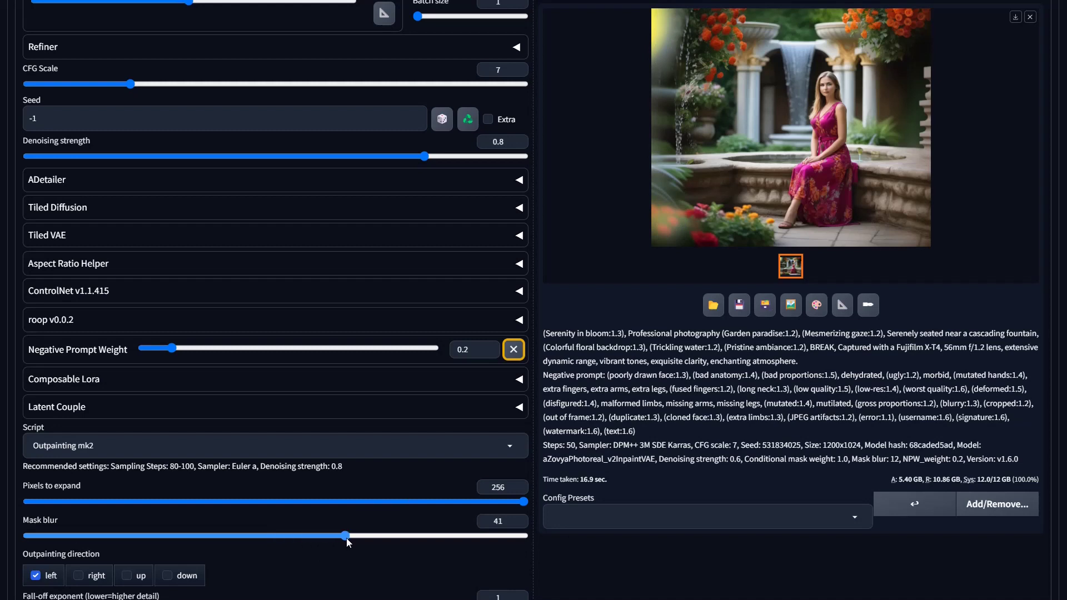
{"action": "left_click_drag", "start_coordinate": [317, 533], "coordinate": [150, 560]}
{"action": "left_click_drag", "start_coordinate": [218, 553], "coordinate": [599, 545]}
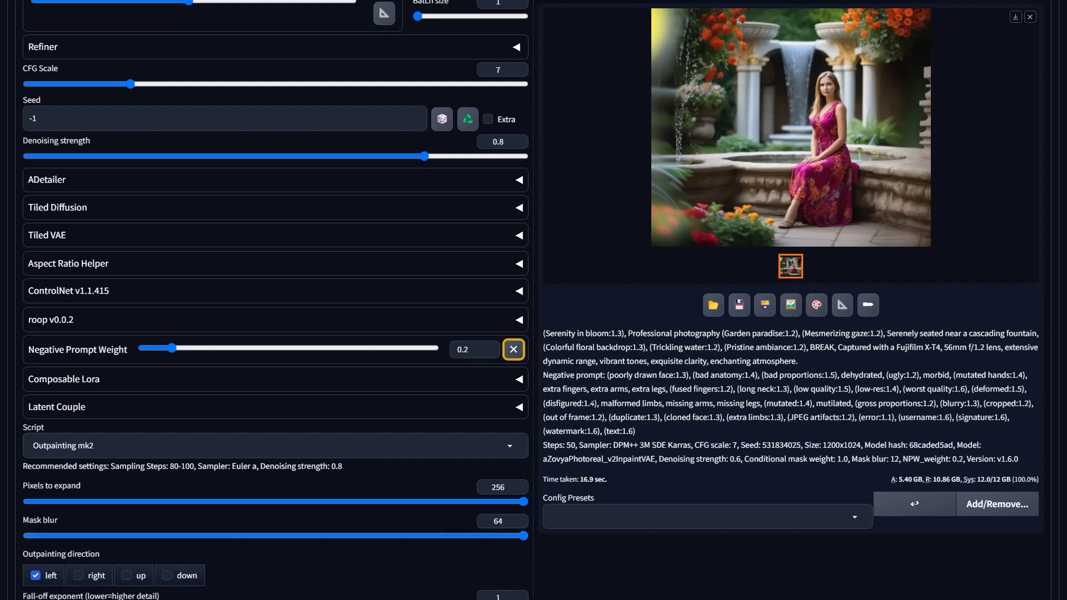
{"action": "scroll", "coordinate": [275, 300], "scroll_direction": "down", "scroll_amount": 2}
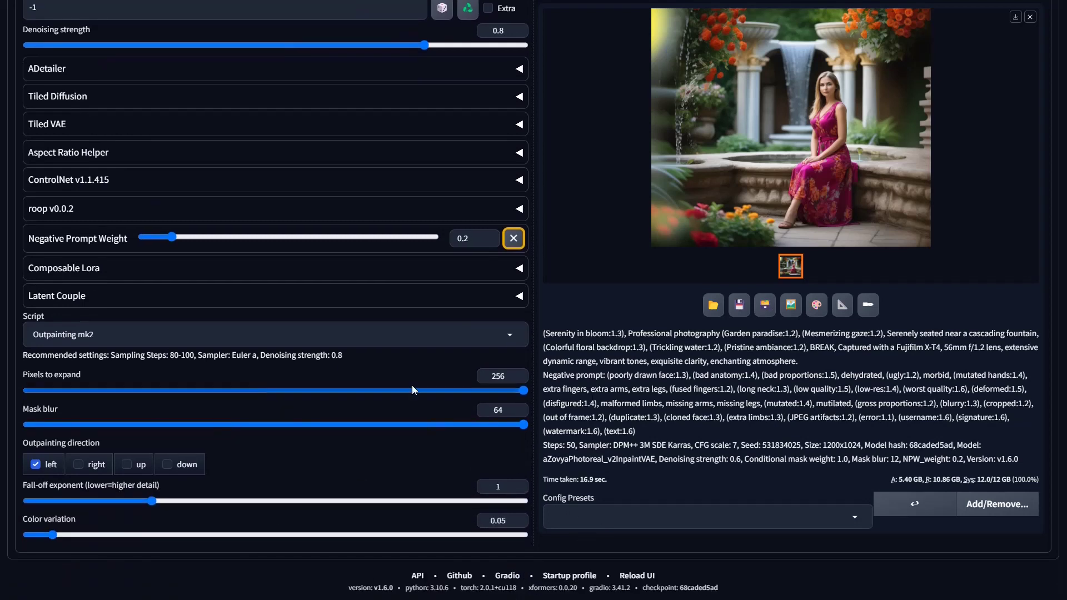
{"action": "scroll", "coordinate": [728, 522], "scroll_direction": "up", "scroll_amount": 15}
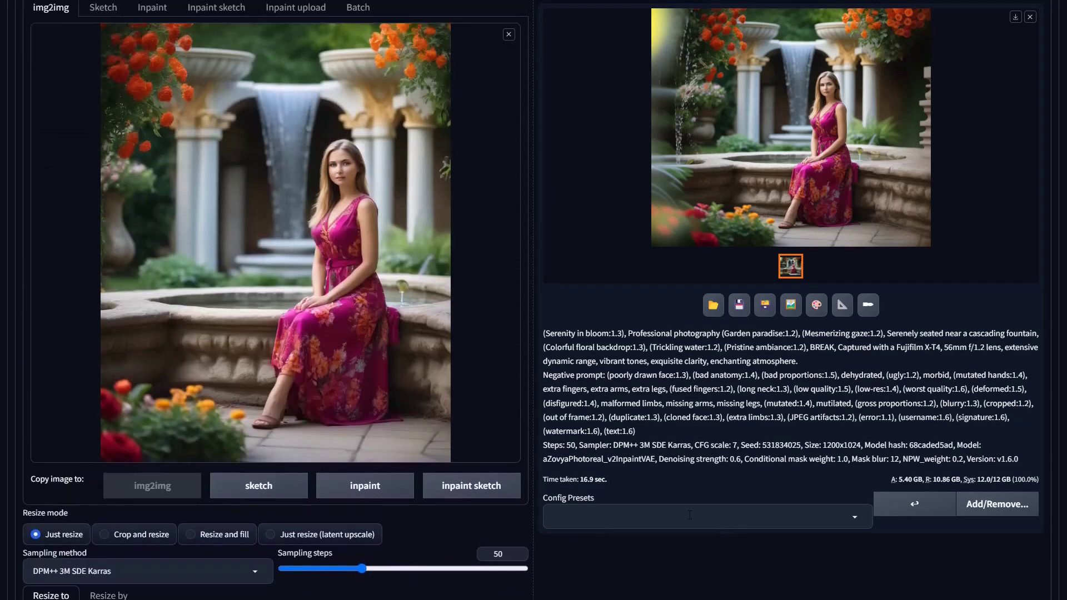
{"action": "scroll", "coordinate": [690, 515], "scroll_direction": "up", "scroll_amount": 5}
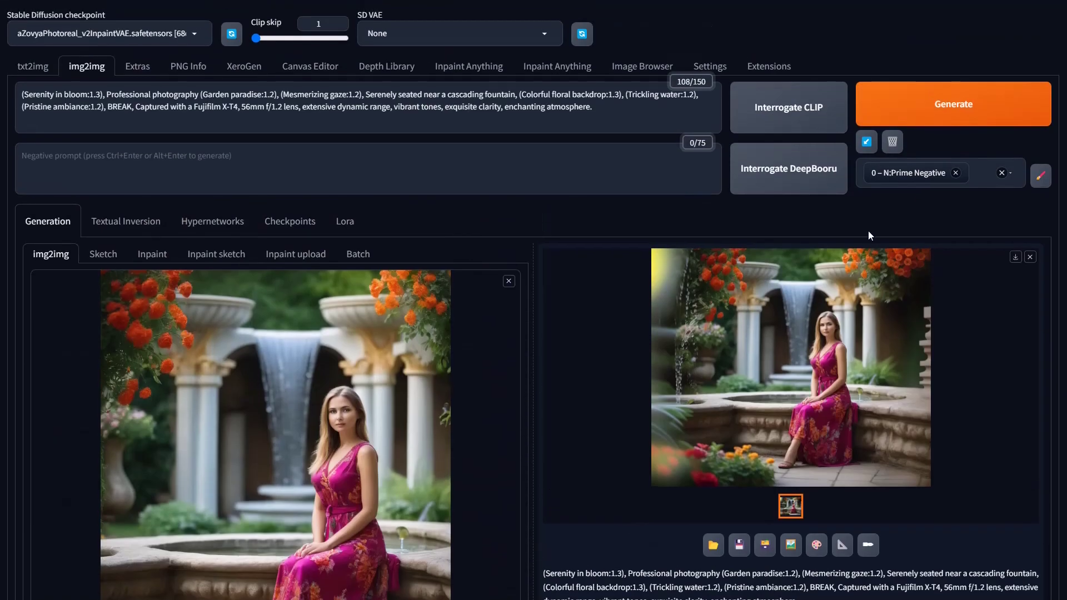
- Generate the left-outpainted portrait with a fountain urn and lilacs, and preview it full-screen
{"action": "left_click", "coordinate": [927, 118]}
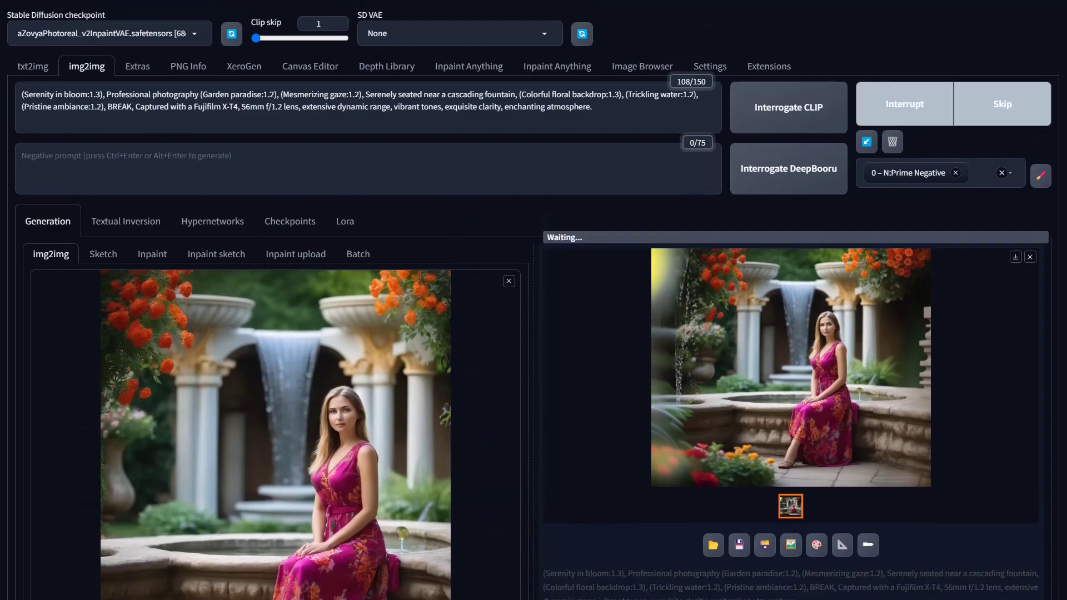
{"action": "left_click", "coordinate": [766, 405]}
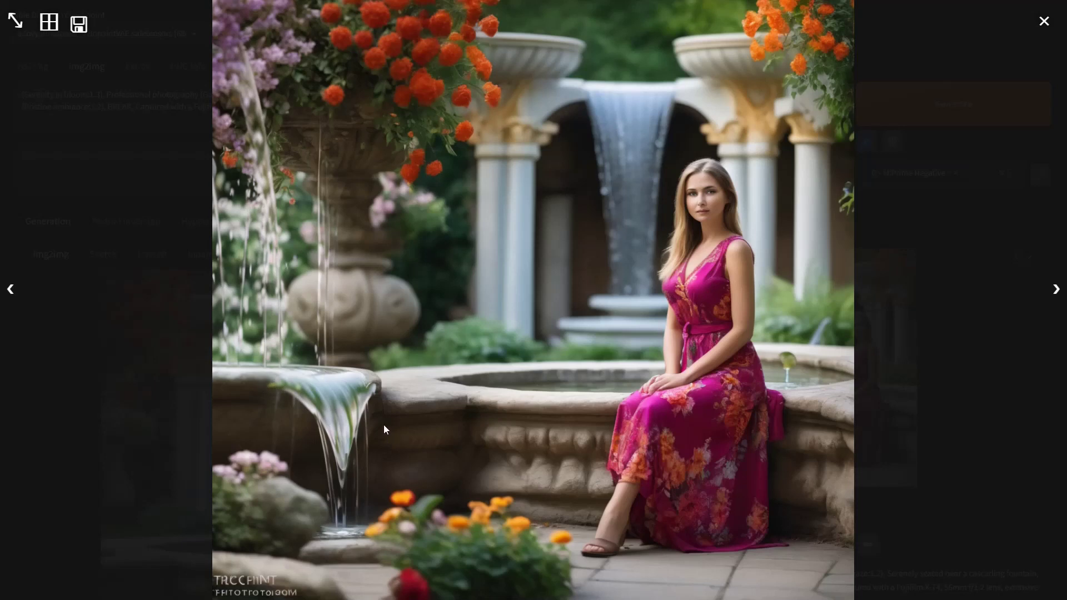
{"action": "left_click", "coordinate": [378, 360]}
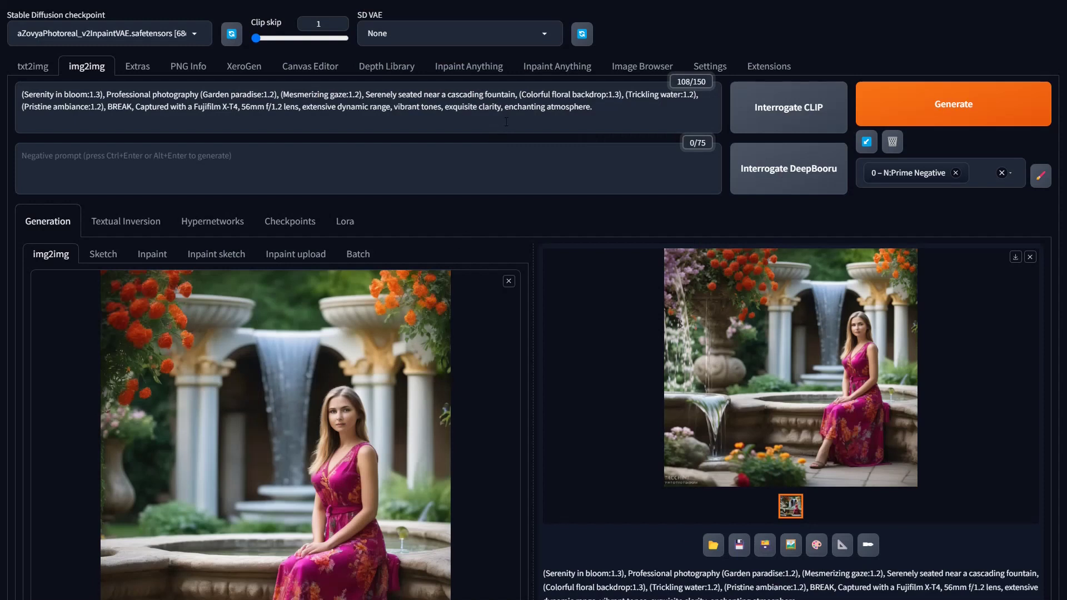
- Delete 'Serenely seated near a cascading fountain,' and '(Mesmerizing gaze:1.2),' from the prompt, fixing the parenthesis
{"action": "left_click_drag", "start_coordinate": [518, 95], "coordinate": [367, 95]}
{"action": "key", "text": "ctrl+x"}
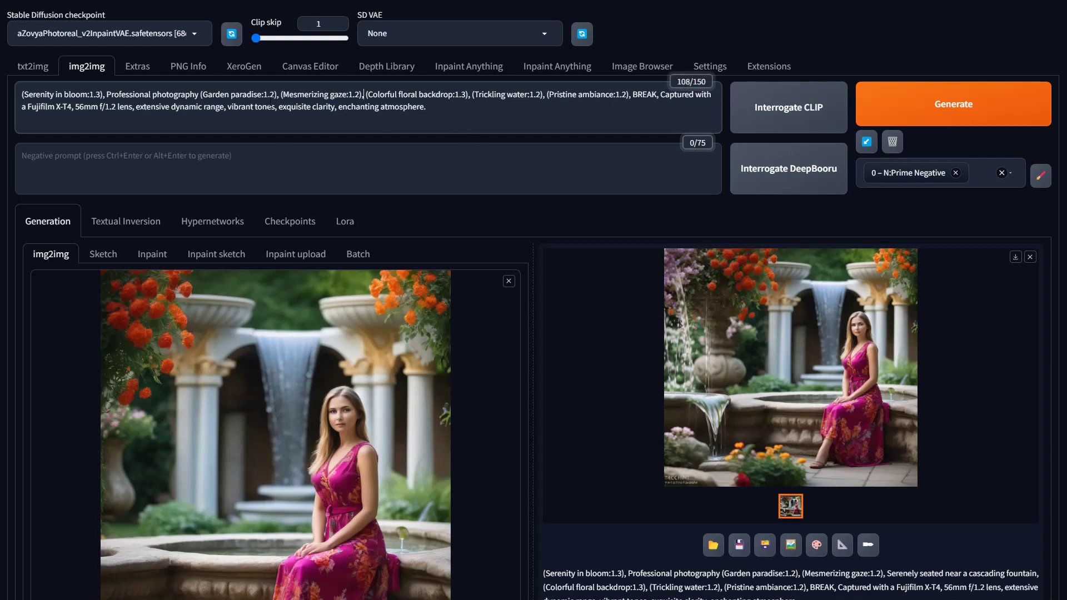
{"action": "left_click_drag", "start_coordinate": [362, 94], "coordinate": [276, 94]}
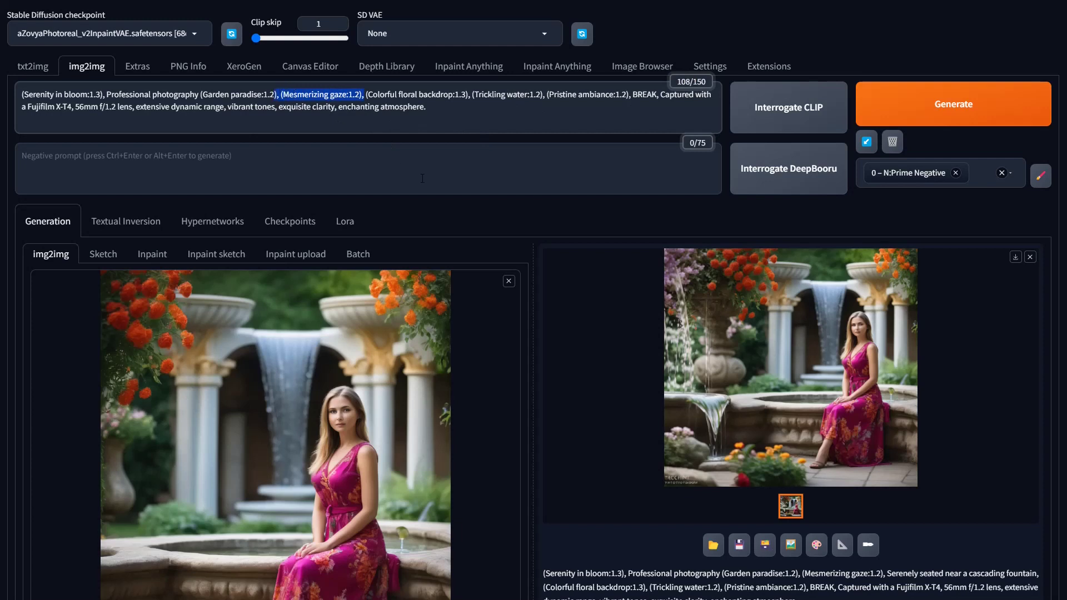
{"action": "key", "text": "BackSpace"}
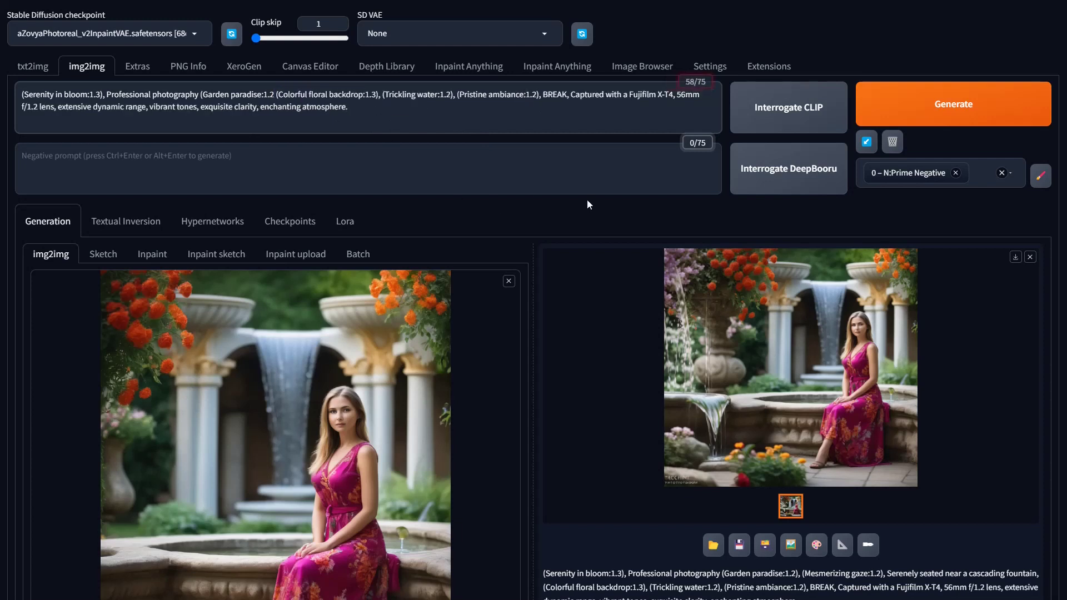
{"action": "type", "text": "),"}
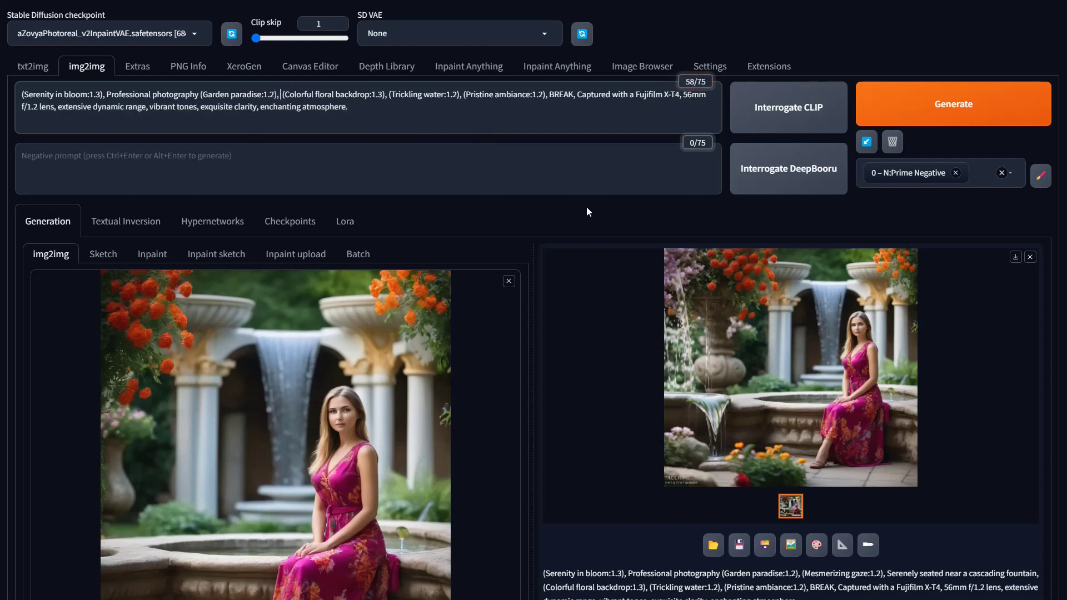
{"action": "scroll", "coordinate": [593, 398], "scroll_direction": "down", "scroll_amount": 5}
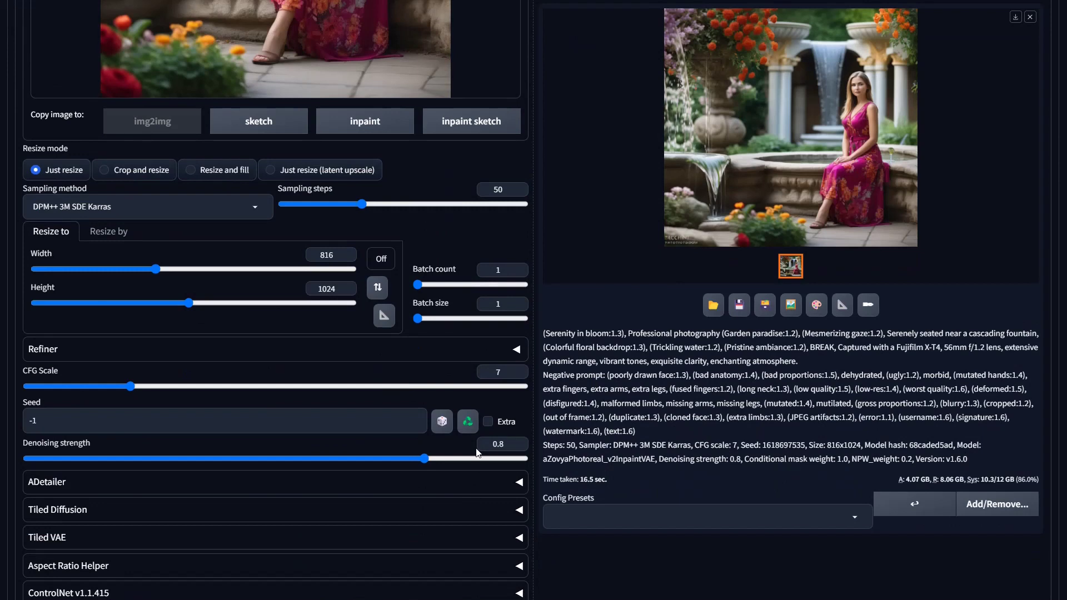
- Set denoising to 0.85 and mask blur to 40, then regenerate the left extension
{"action": "left_click_drag", "start_coordinate": [422, 458], "coordinate": [451, 463]}
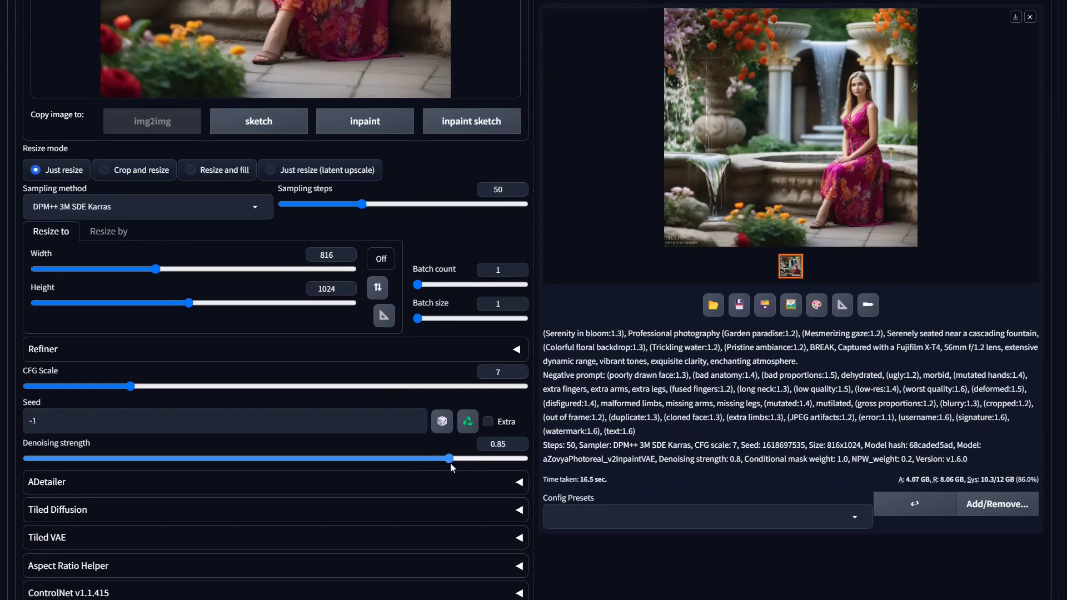
{"action": "scroll", "coordinate": [696, 381], "scroll_direction": "down", "scroll_amount": 7}
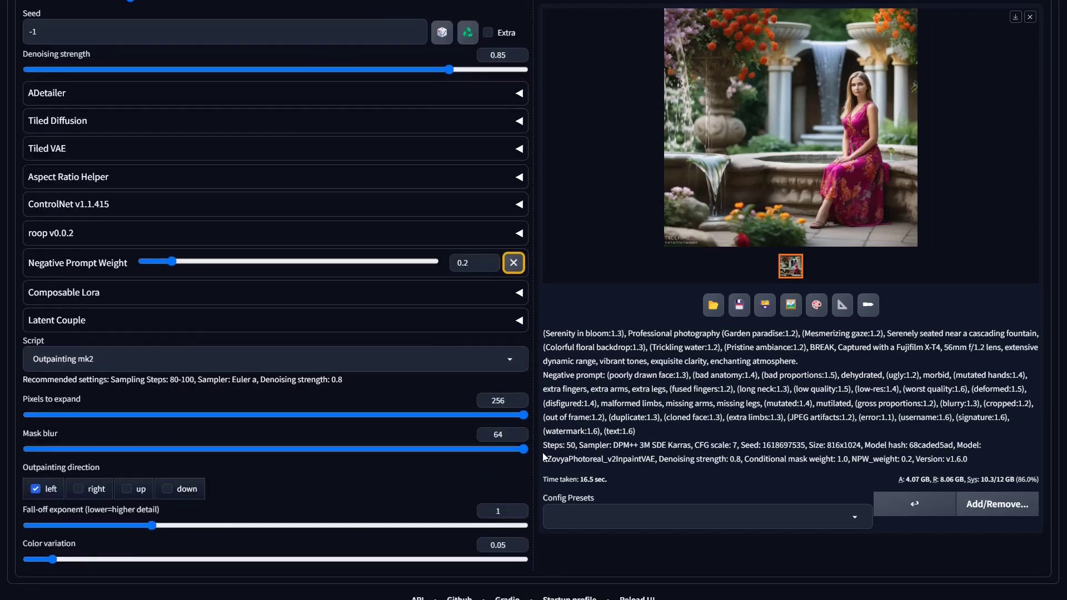
{"action": "left_click_drag", "start_coordinate": [523, 449], "coordinate": [415, 456]}
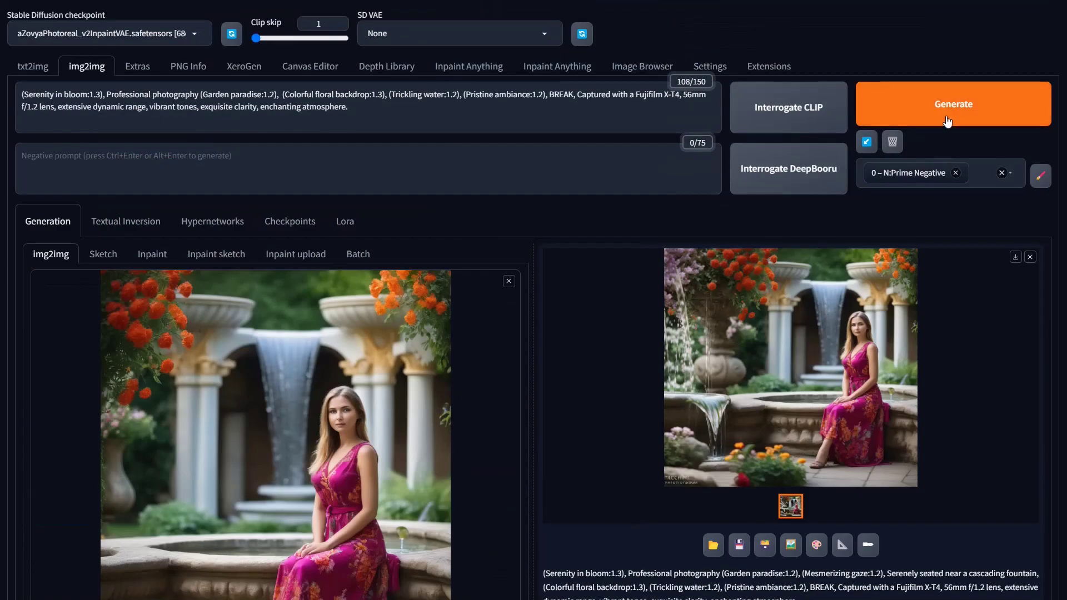
{"action": "left_click", "coordinate": [947, 120]}
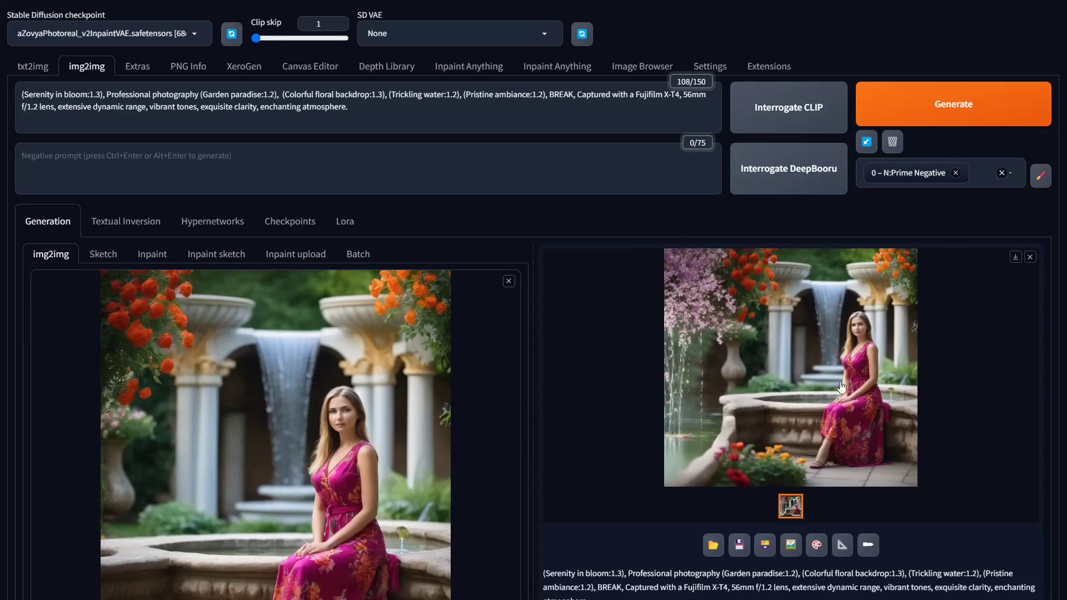
- View the left-extended portrait with blossoms full-screen, close it, and enlarge it again
{"action": "left_click", "coordinate": [857, 357]}
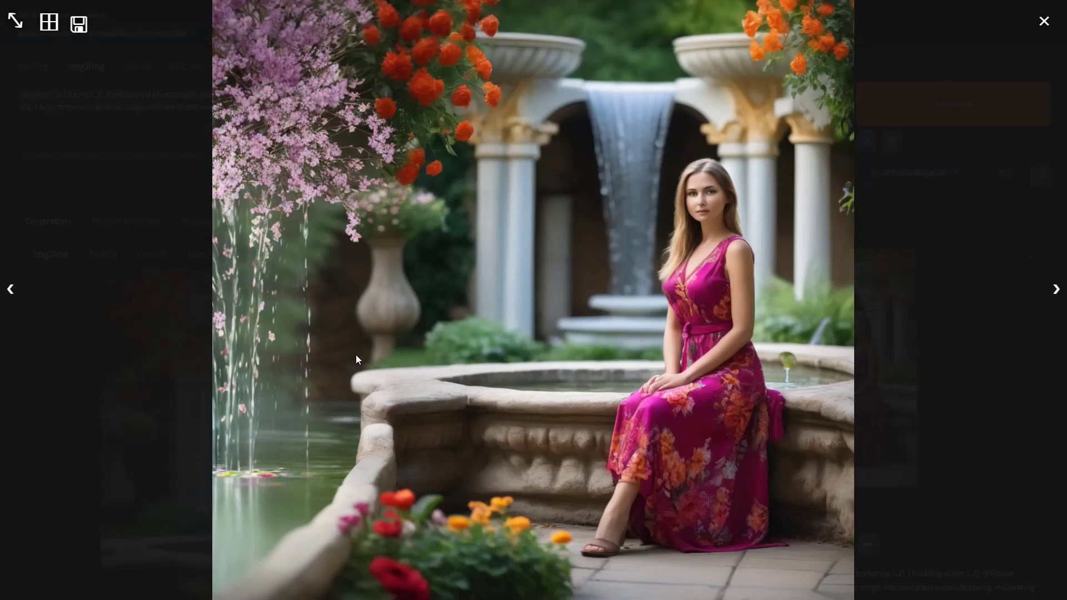
{"action": "left_click", "coordinate": [921, 308]}
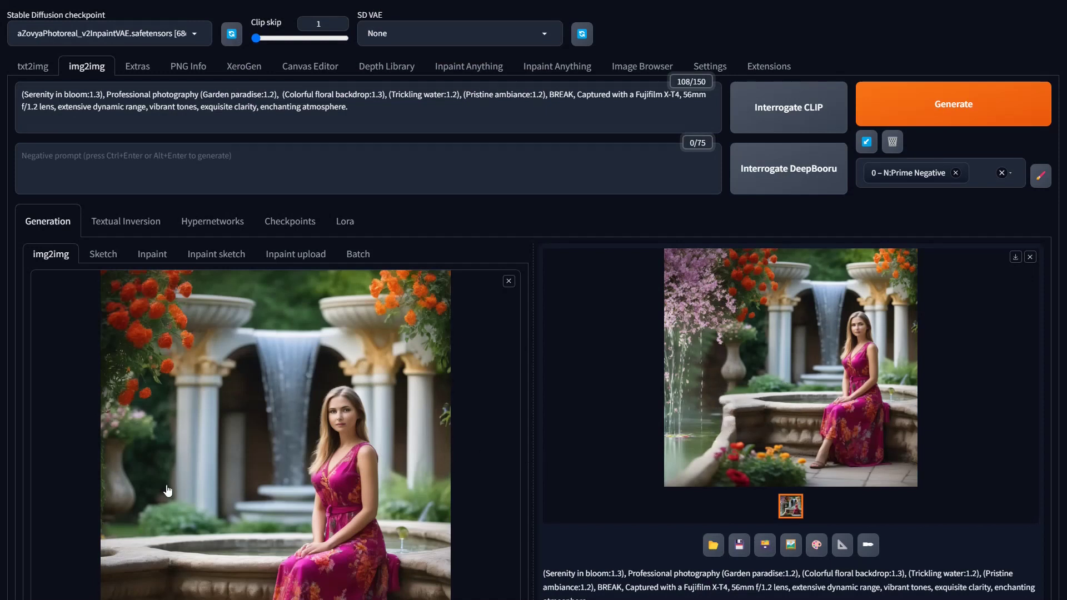
{"action": "left_click", "coordinate": [725, 398]}
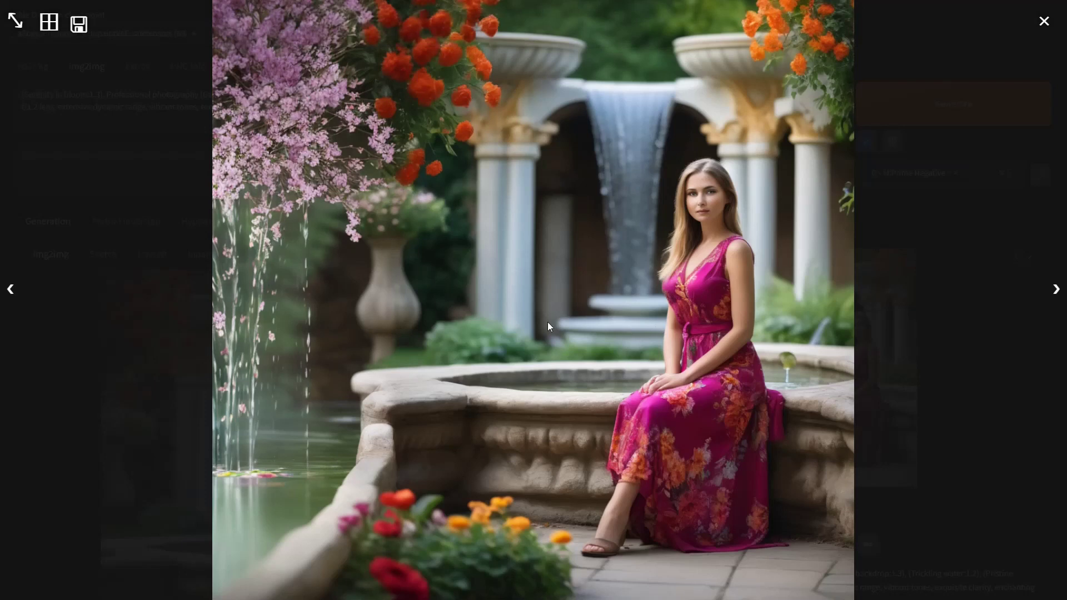
- Switch the outpainting direction from left to right and generate the right extension
{"action": "left_click", "coordinate": [517, 338]}
{"action": "scroll", "coordinate": [575, 422], "scroll_direction": "down", "scroll_amount": 15}
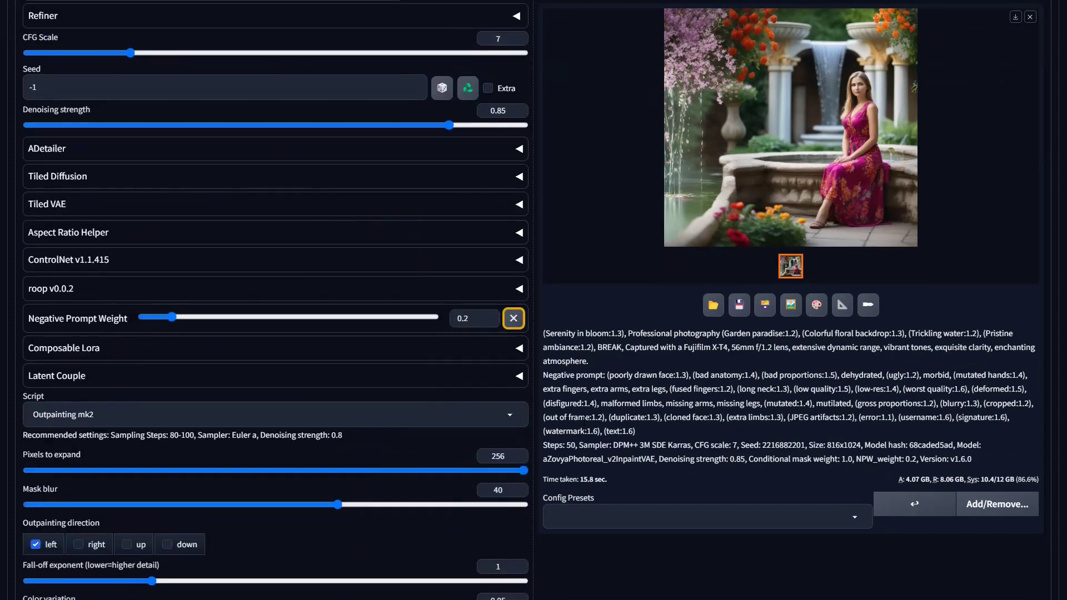
{"action": "left_click", "coordinate": [40, 467]}
{"action": "left_click", "coordinate": [98, 468]}
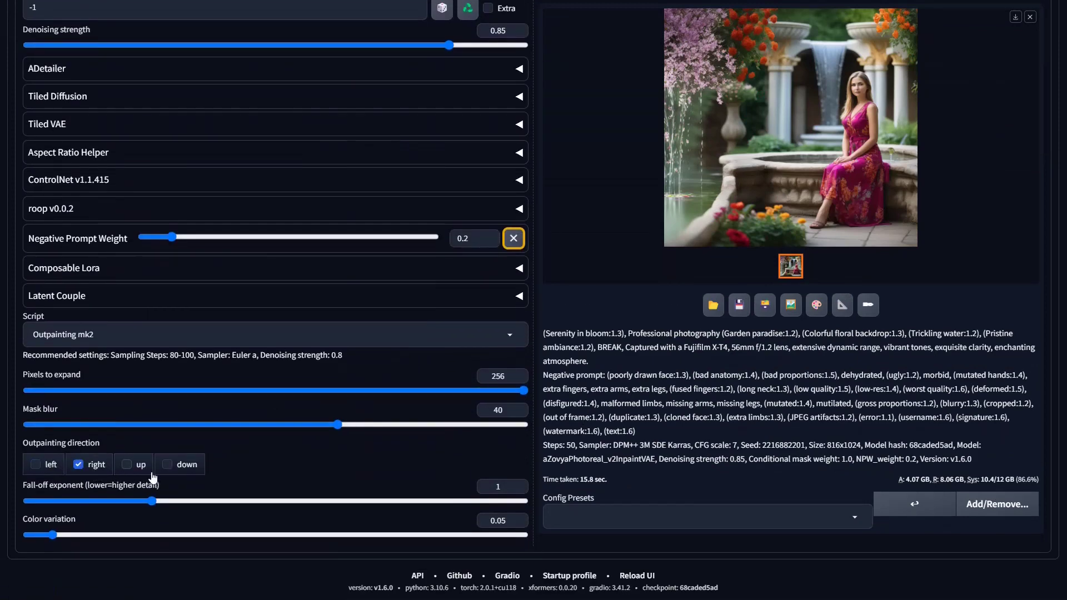
{"action": "scroll", "coordinate": [728, 425], "scroll_direction": "up", "scroll_amount": 15}
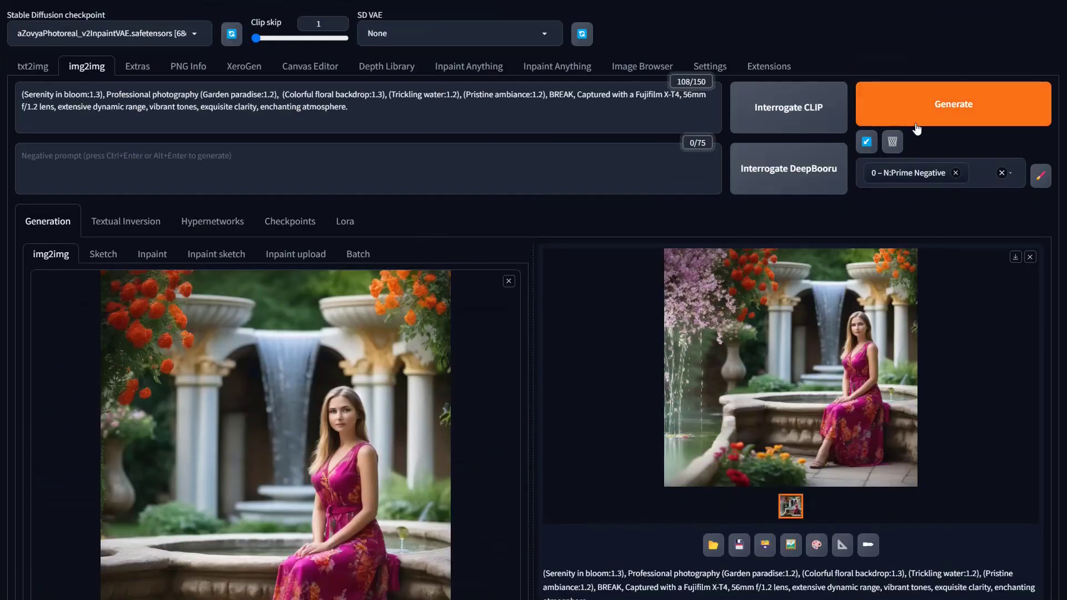
{"action": "left_click", "coordinate": [954, 103]}
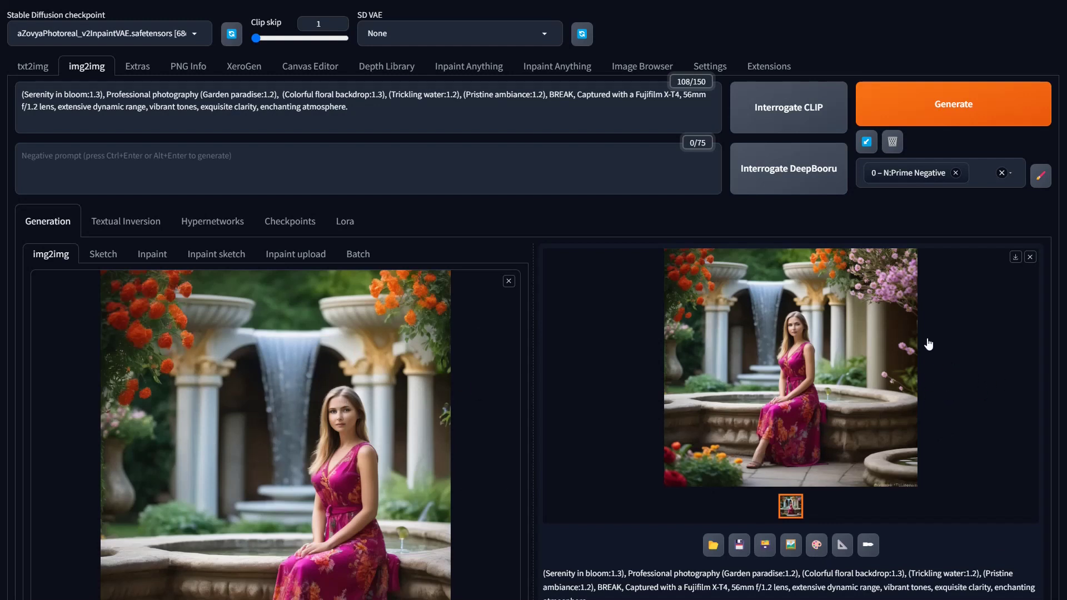
- Preview the right-extended result full-screen, then close the viewer
{"action": "left_click", "coordinate": [887, 397]}
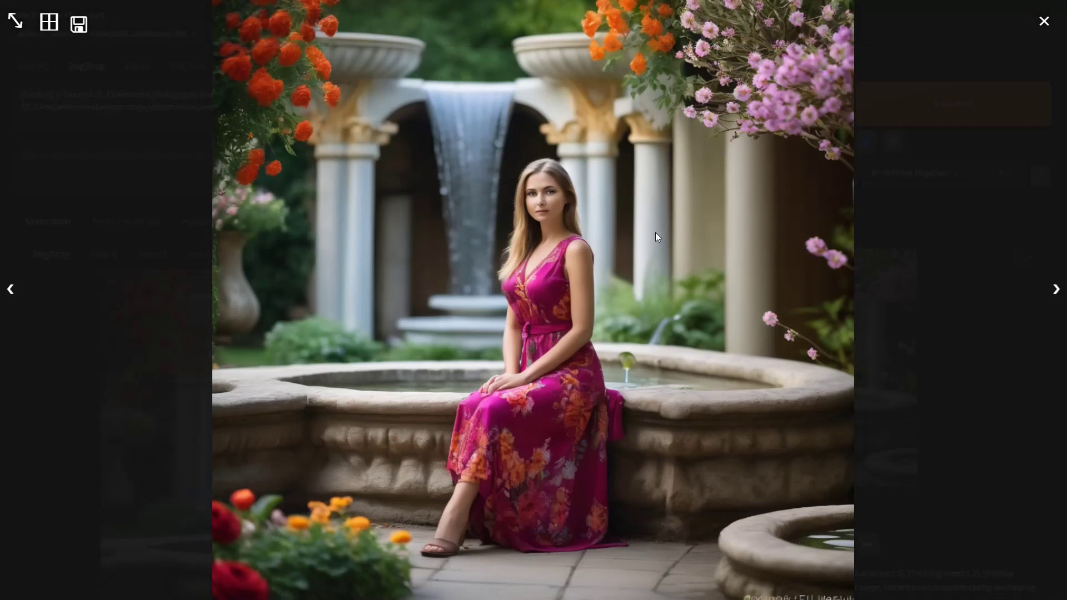
{"action": "left_click", "coordinate": [649, 251]}
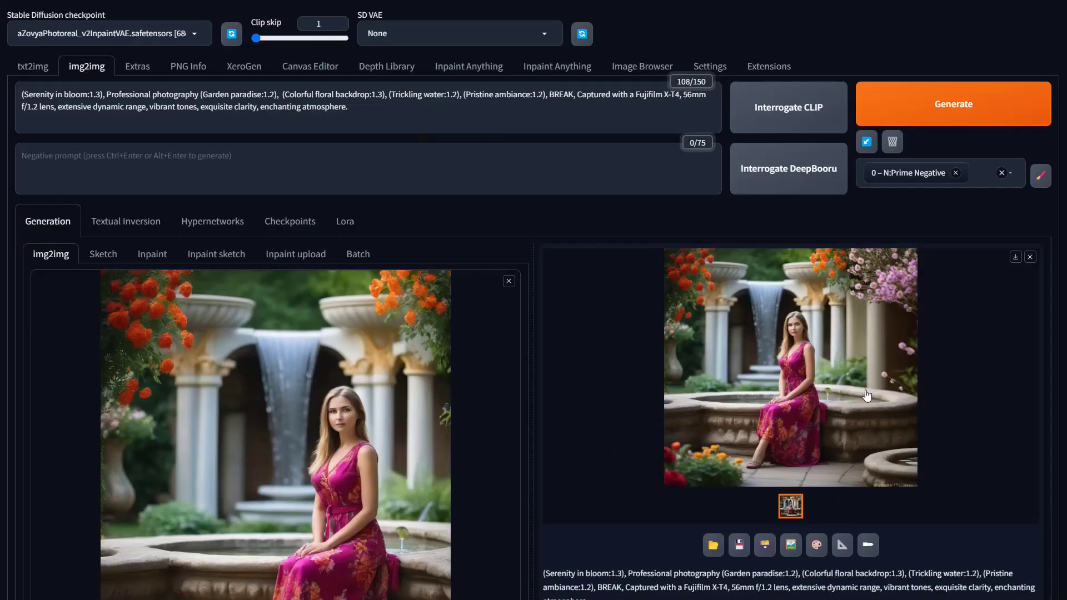
{"action": "scroll", "coordinate": [869, 417], "scroll_direction": "down", "scroll_amount": 3}
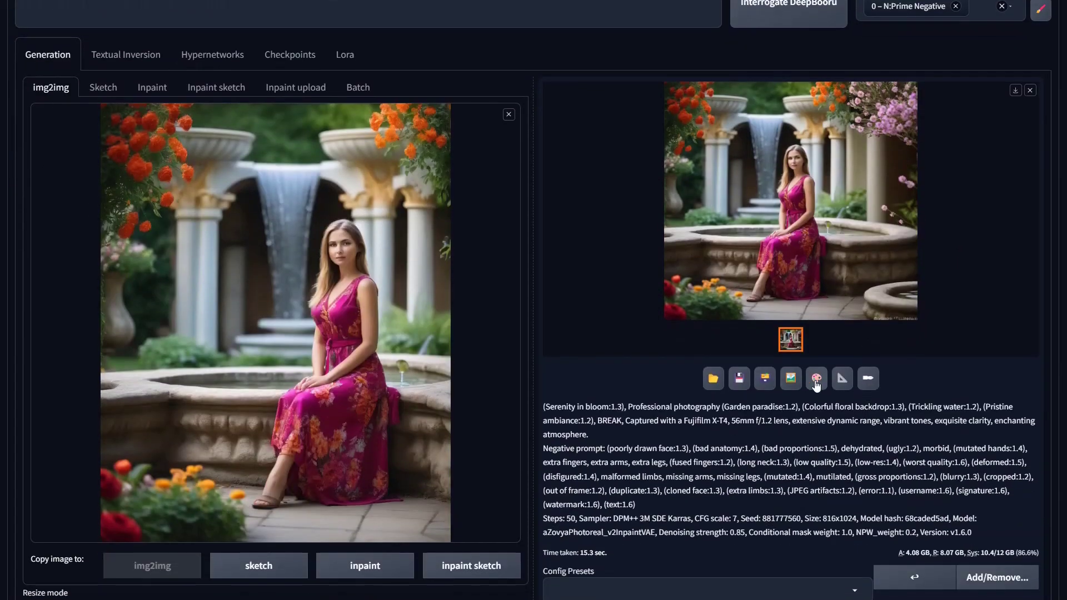
- Send the right-extended result to img2img as the new input image
{"action": "left_click", "coordinate": [816, 384]}
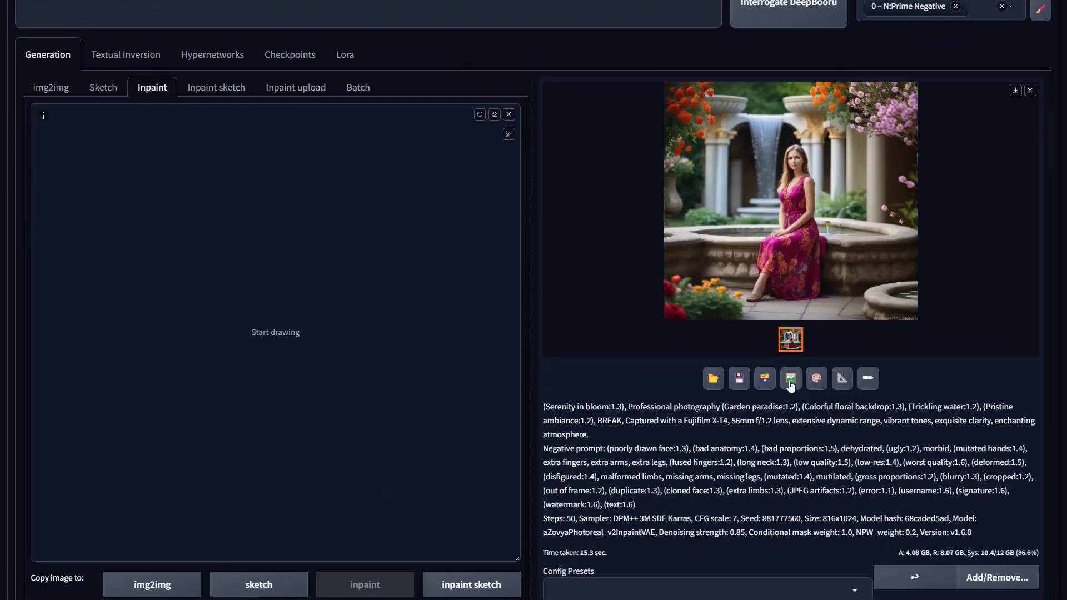
{"action": "left_click", "coordinate": [791, 383]}
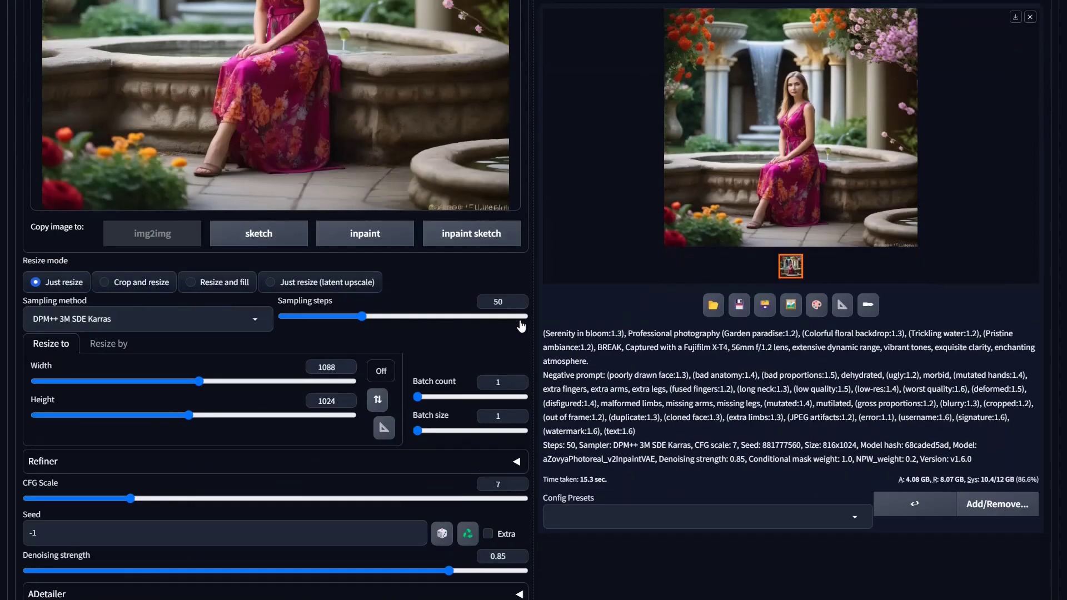
{"action": "scroll", "coordinate": [522, 327], "scroll_direction": "down", "scroll_amount": 7}
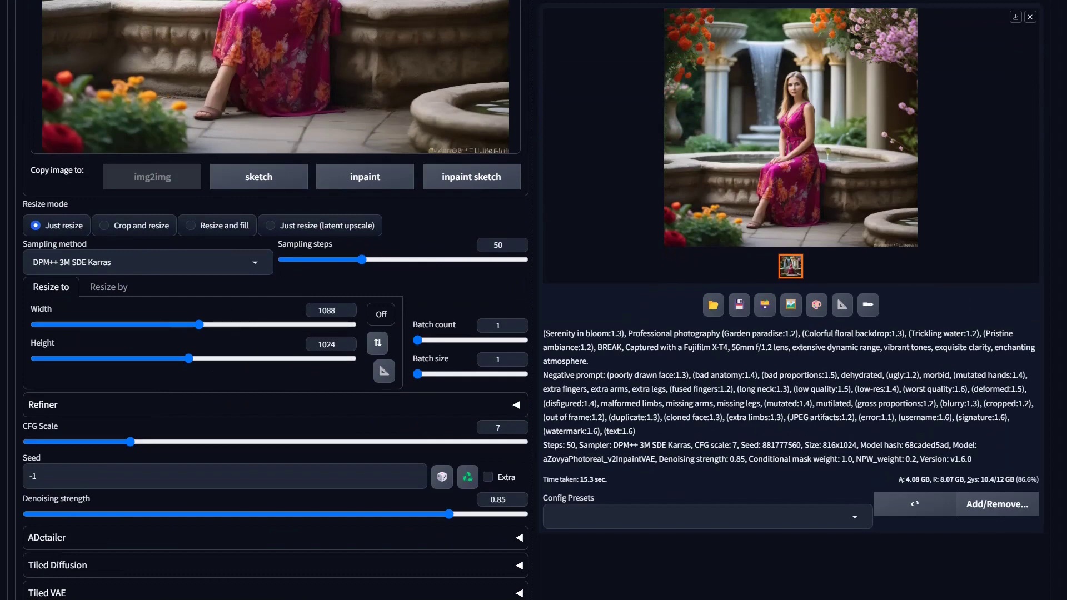
{"action": "scroll", "coordinate": [384, 438], "scroll_direction": "down", "scroll_amount": 8}
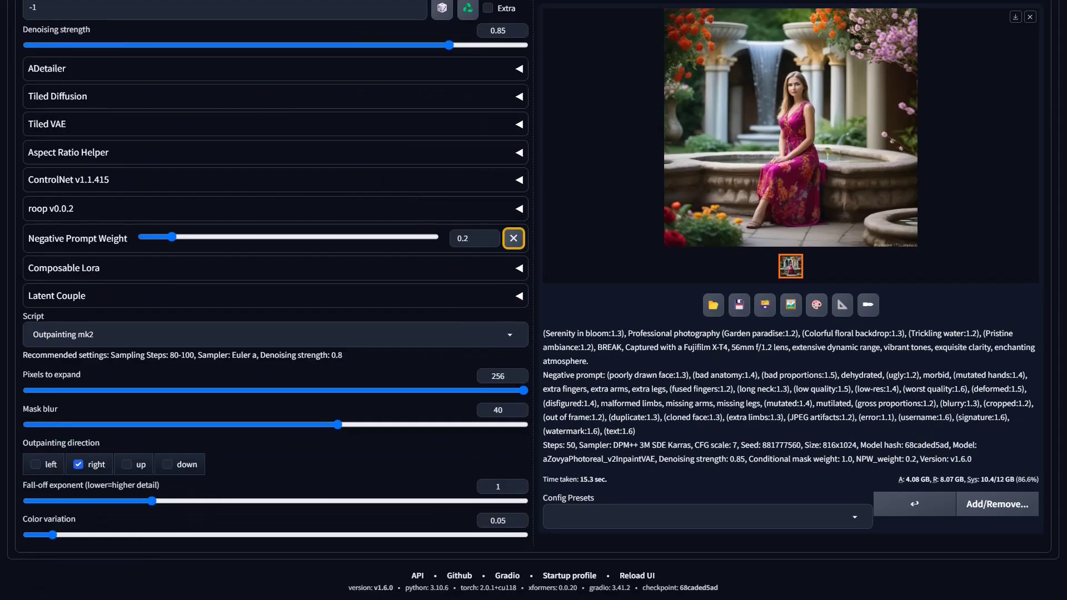
- Set Outpainting mk2 to extend left only and generate the left-side outpainting
{"action": "left_click", "coordinate": [35, 464]}
{"action": "left_click", "coordinate": [78, 464]}
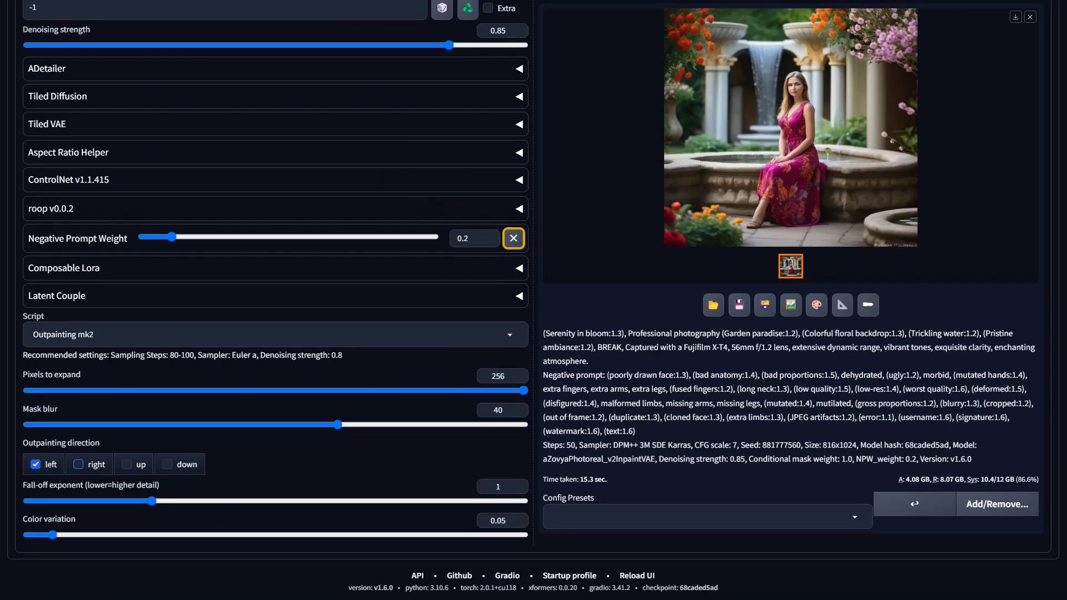
{"action": "scroll", "coordinate": [772, 405], "scroll_direction": "up", "scroll_amount": 8}
{"action": "scroll", "coordinate": [773, 404], "scroll_direction": "up", "scroll_amount": 8}
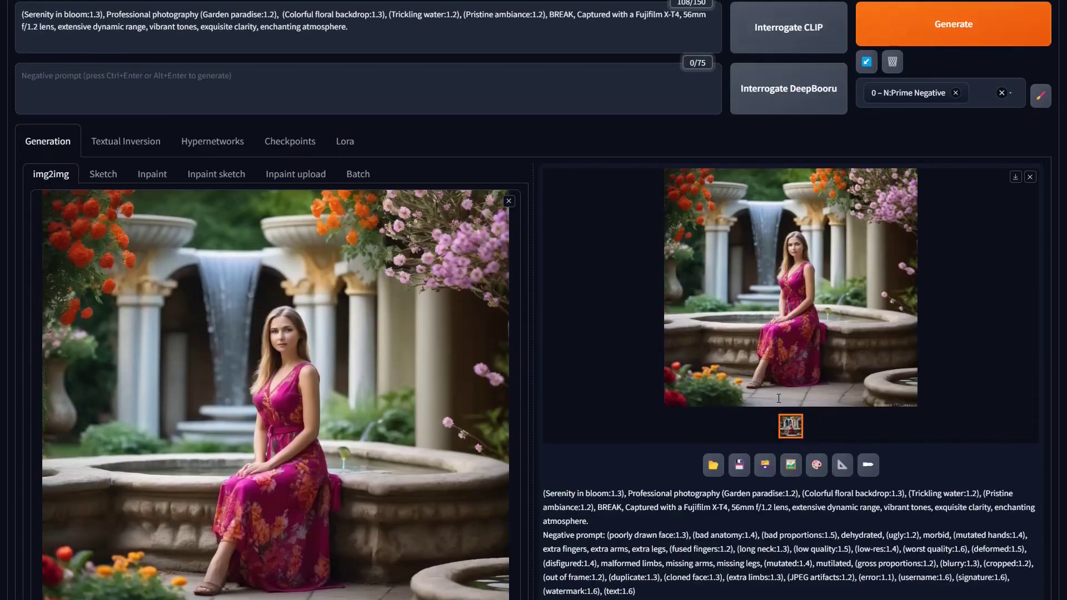
{"action": "scroll", "coordinate": [681, 358], "scroll_direction": "down", "scroll_amount": 13}
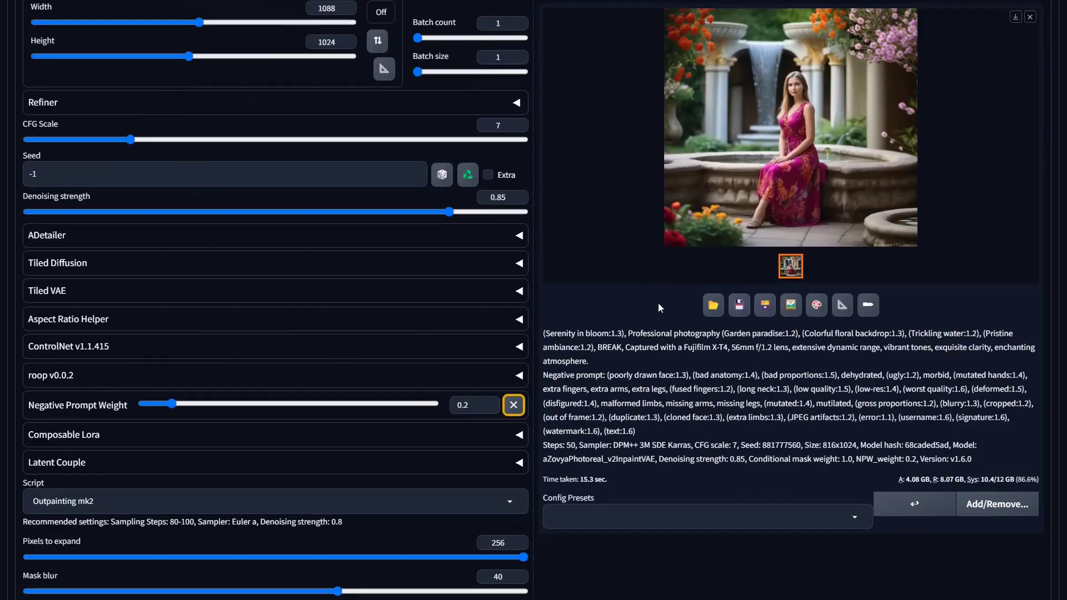
{"action": "scroll", "coordinate": [658, 302], "scroll_direction": "up", "scroll_amount": 13}
{"action": "left_click", "coordinate": [960, 105]}
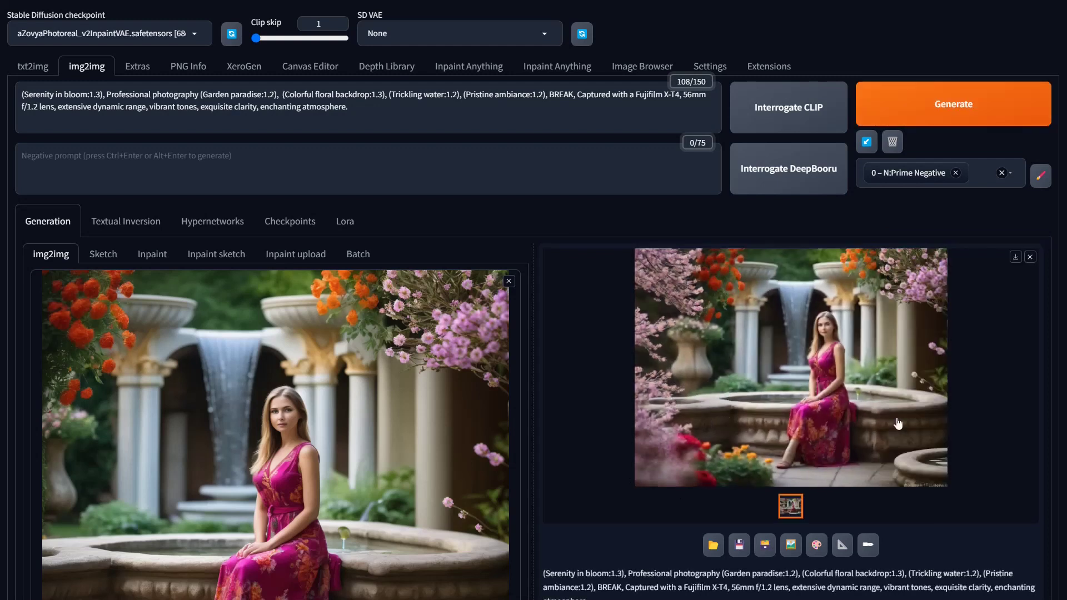
{"action": "left_click", "coordinate": [907, 444]}
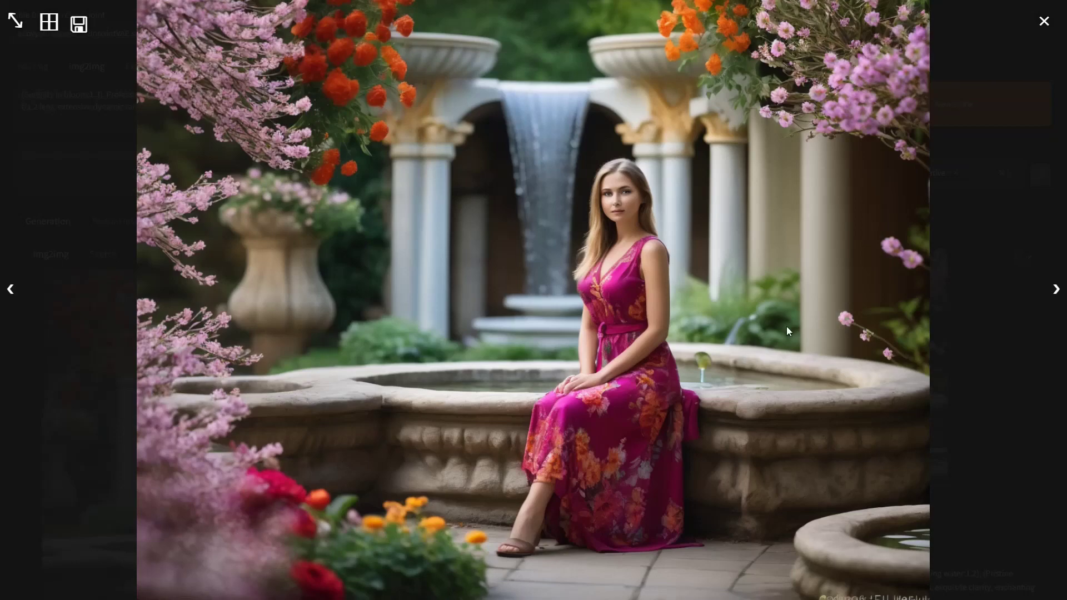
{"action": "left_click", "coordinate": [642, 349]}
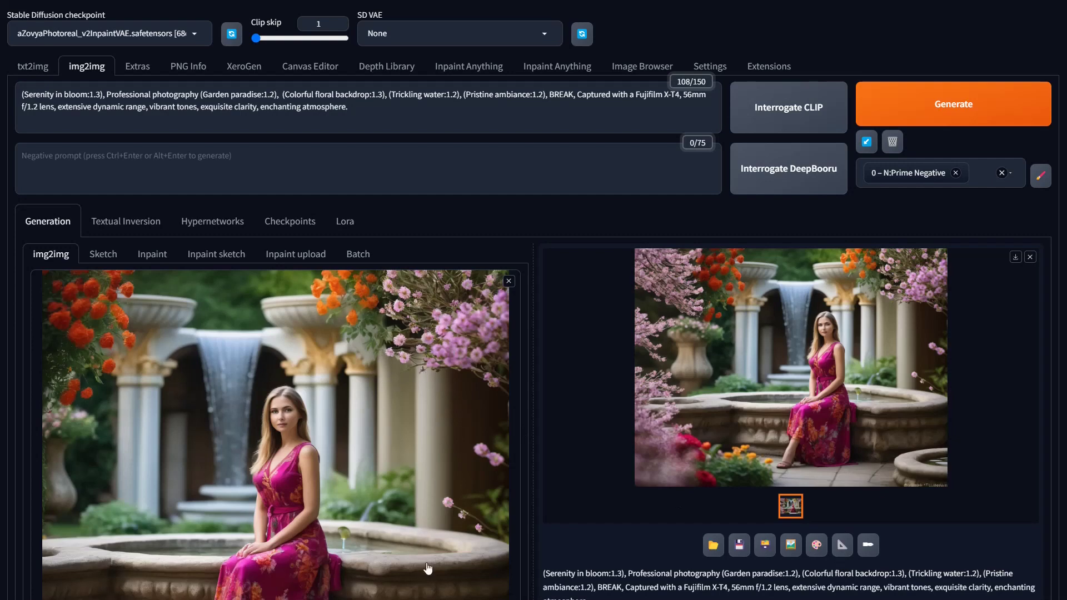
- Send the wide blossom-framed result to img2img as the new input image
{"action": "scroll", "coordinate": [895, 400], "scroll_direction": "down", "scroll_amount": 3}
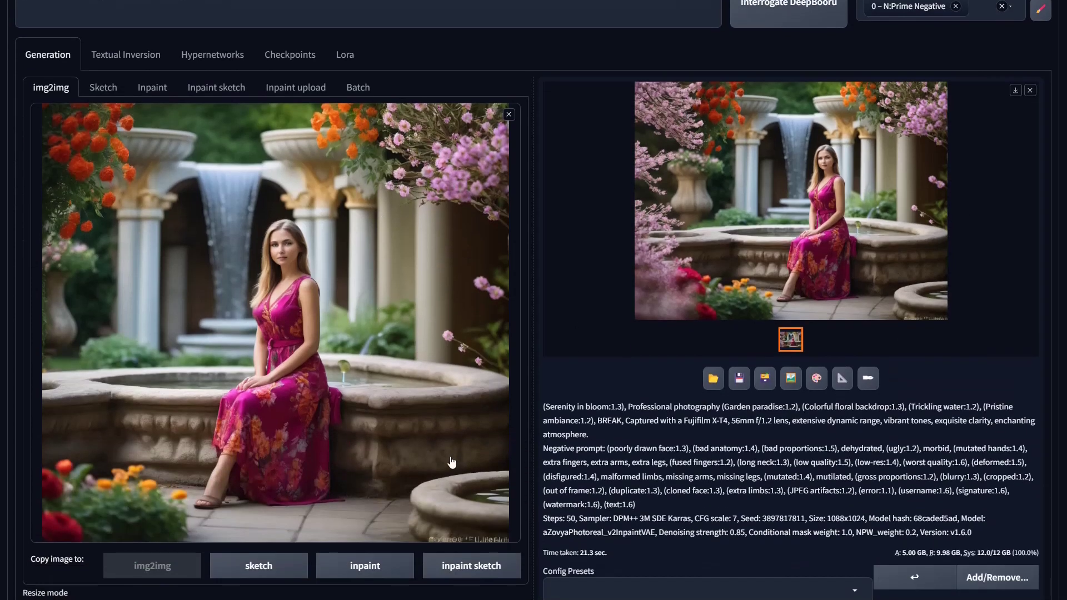
{"action": "scroll", "coordinate": [402, 482], "scroll_direction": "down", "scroll_amount": 8}
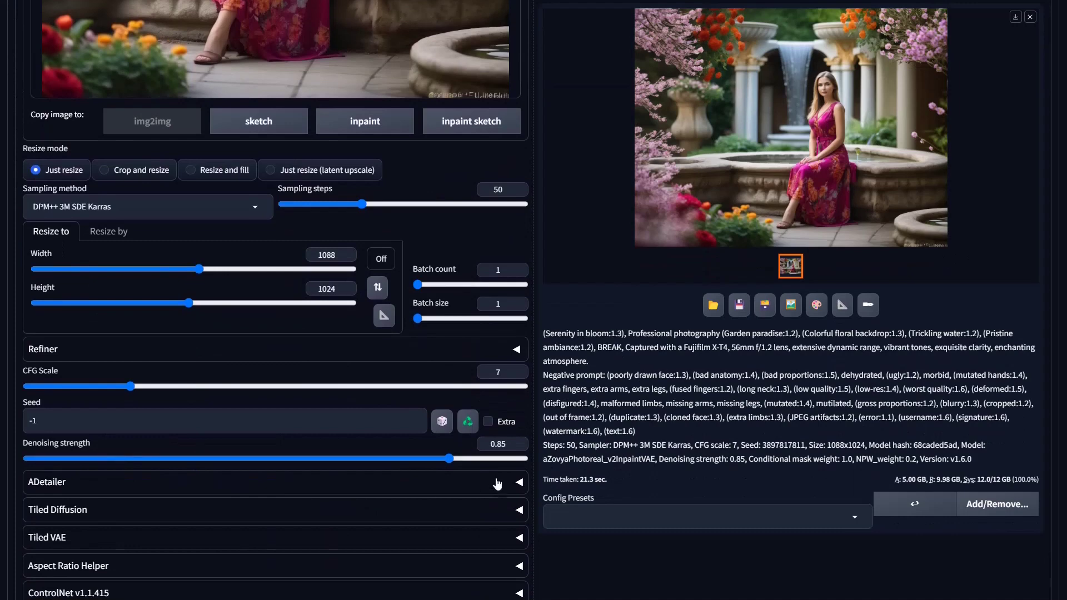
{"action": "scroll", "coordinate": [521, 454], "scroll_direction": "up", "scroll_amount": 5}
{"action": "scroll", "coordinate": [520, 452], "scroll_direction": "up", "scroll_amount": 3}
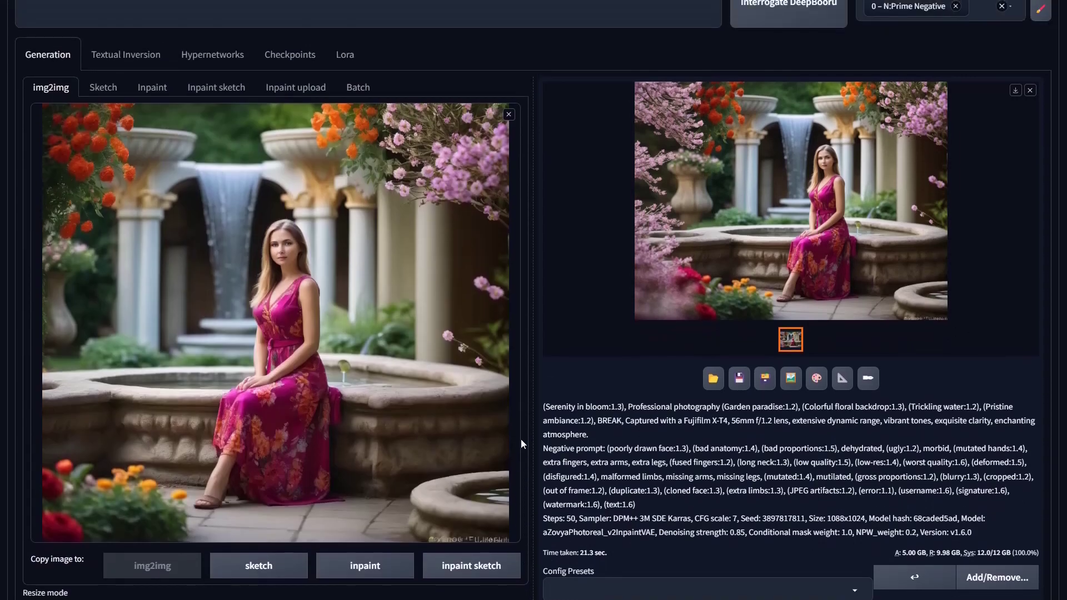
{"action": "left_click", "coordinate": [817, 383]}
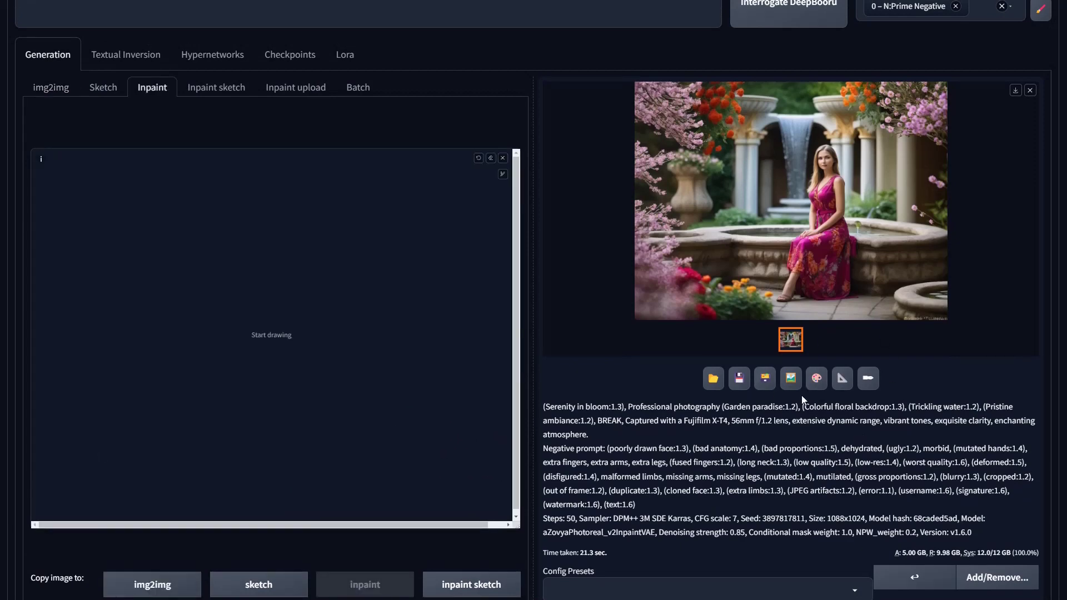
{"action": "left_click", "coordinate": [791, 382]}
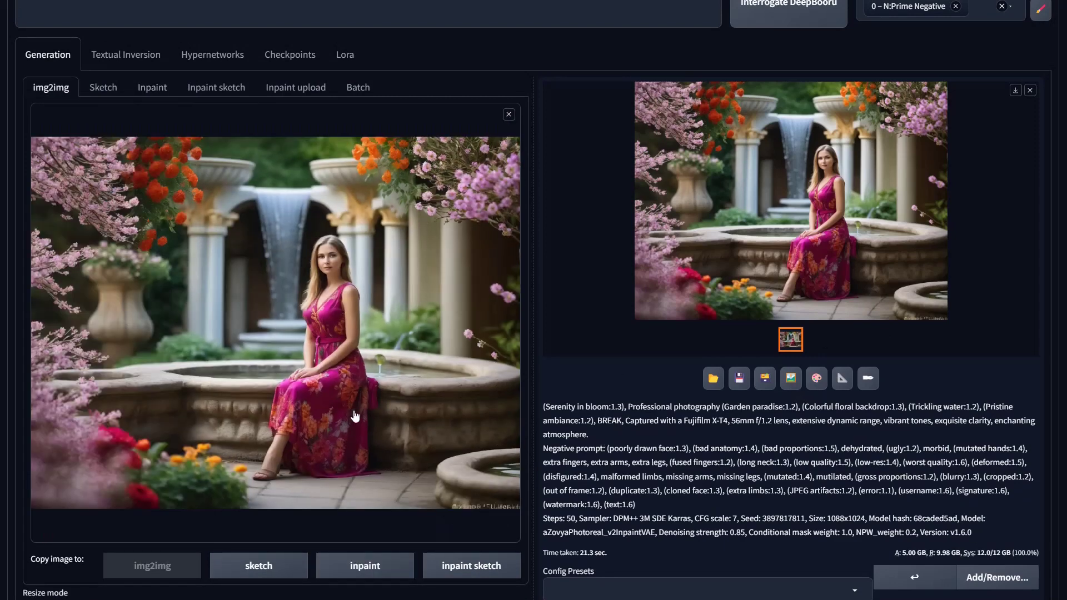
- Enable both left and right Outpainting mk2 directions and start generating
{"action": "scroll", "coordinate": [356, 415], "scroll_direction": "down", "scroll_amount": 15}
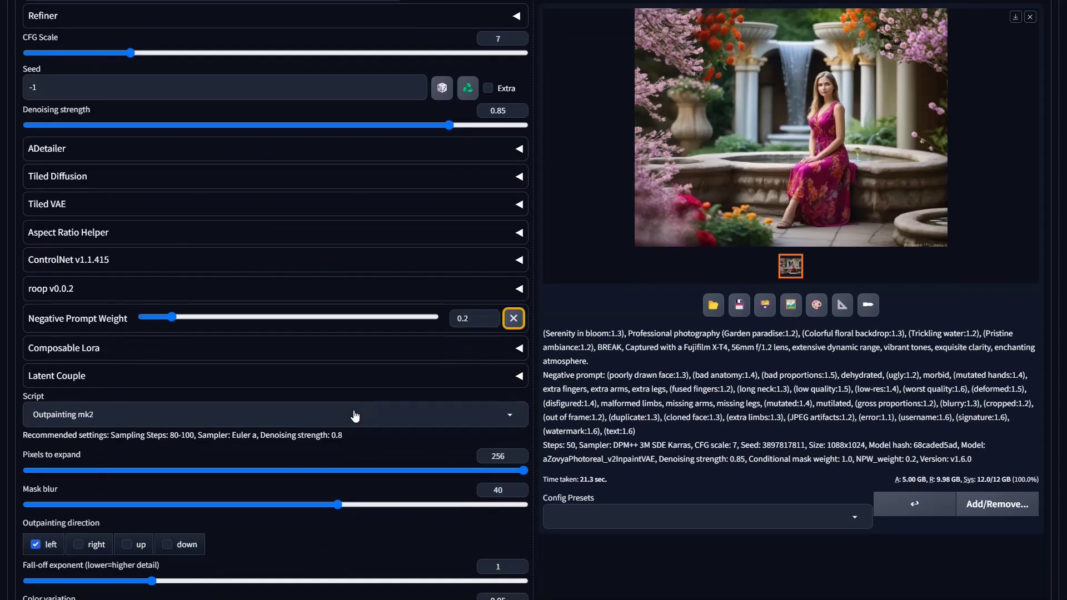
{"action": "left_click", "coordinate": [78, 465]}
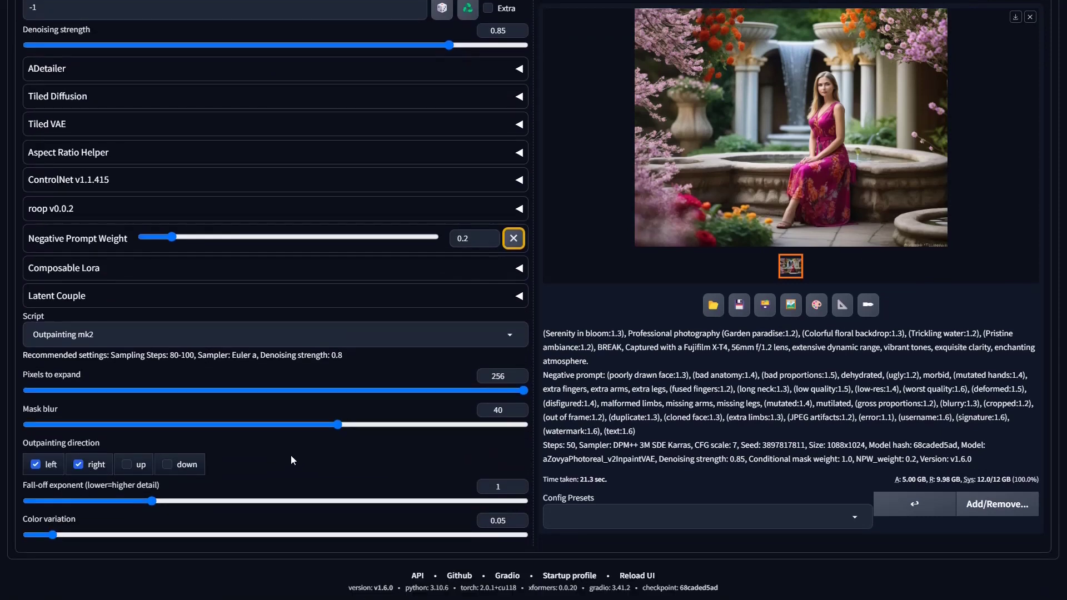
{"action": "scroll", "coordinate": [291, 454], "scroll_direction": "up", "scroll_amount": 15}
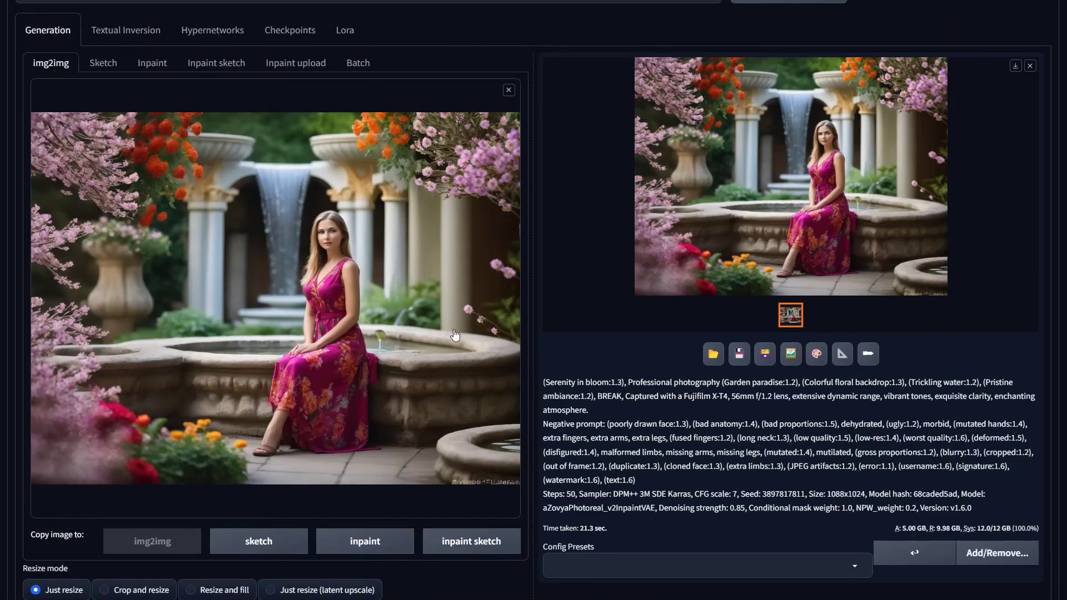
{"action": "scroll", "coordinate": [698, 409], "scroll_direction": "up", "scroll_amount": 4}
{"action": "scroll", "coordinate": [1014, 4], "scroll_direction": "down", "scroll_amount": 2}
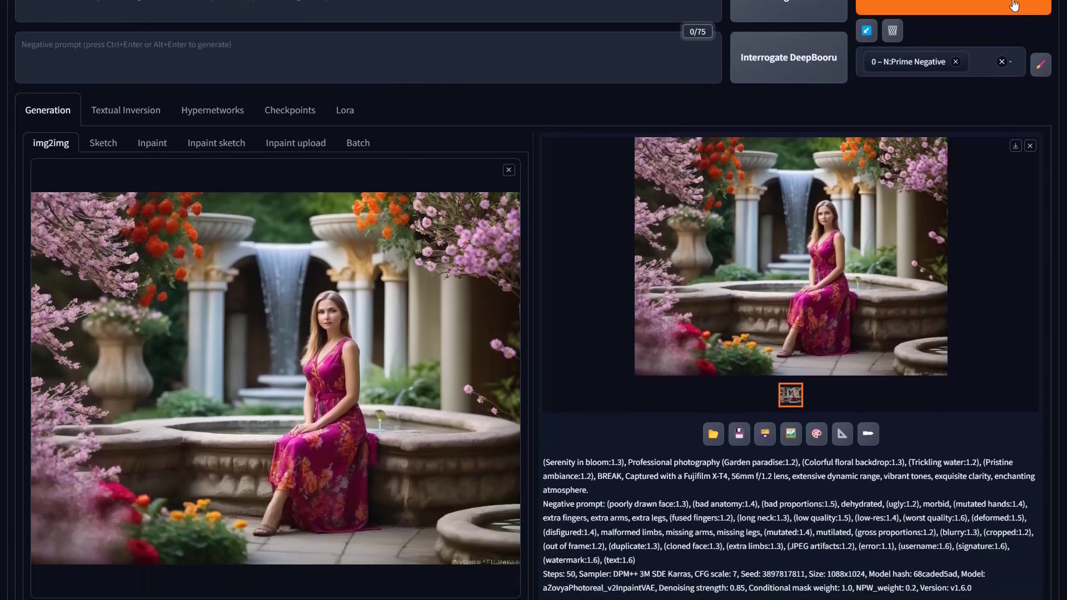
{"action": "left_click", "coordinate": [978, 9]}
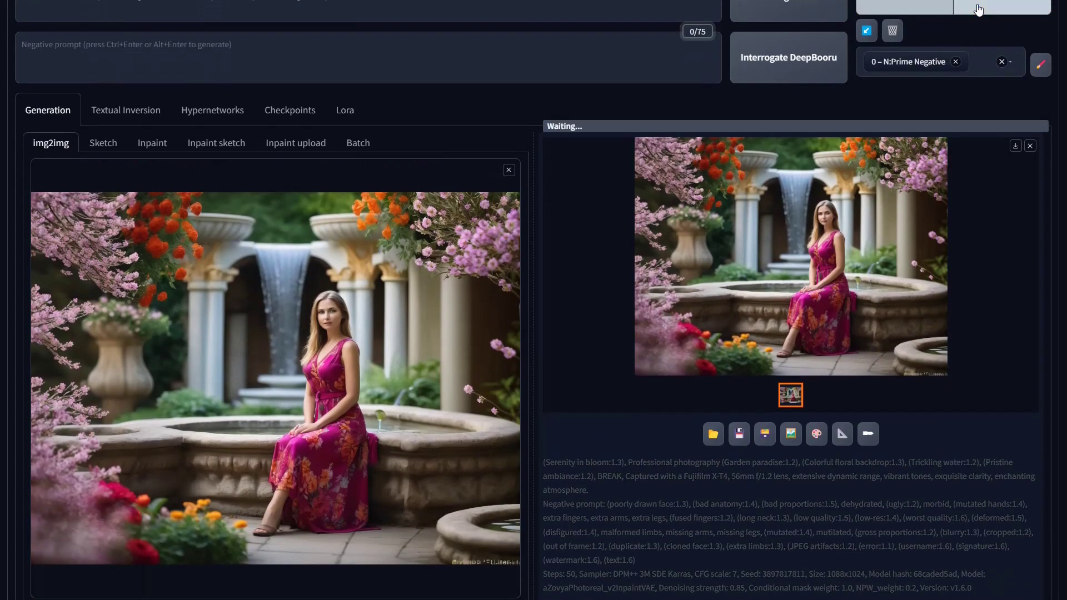
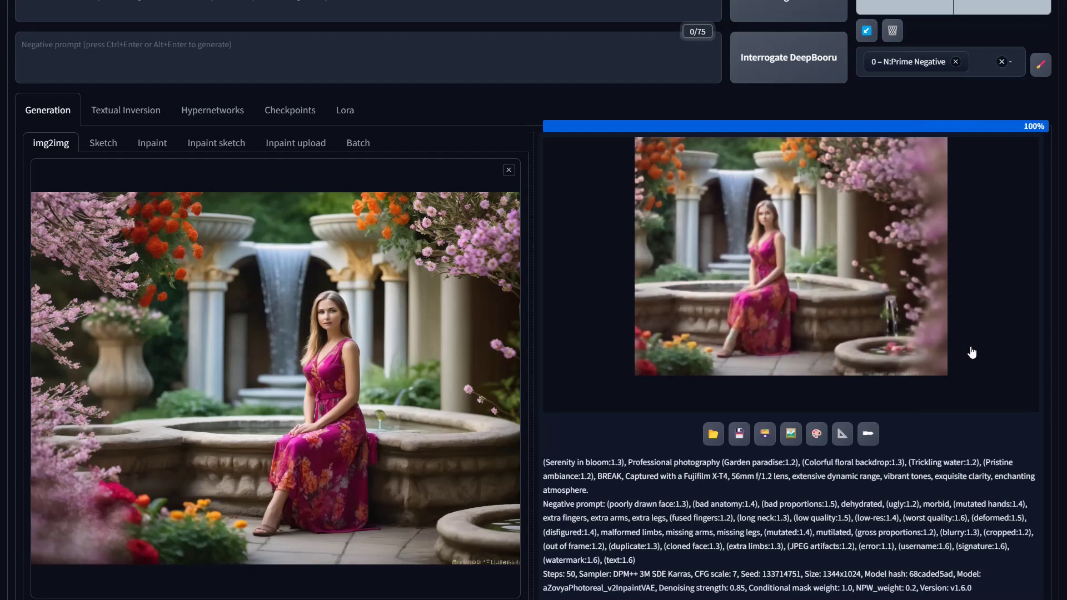
- Inspect the garden-fountain output full-screen, highlight 'Serenity' in the prompt, then reopen the full-screen view
{"action": "left_click", "coordinate": [833, 323]}
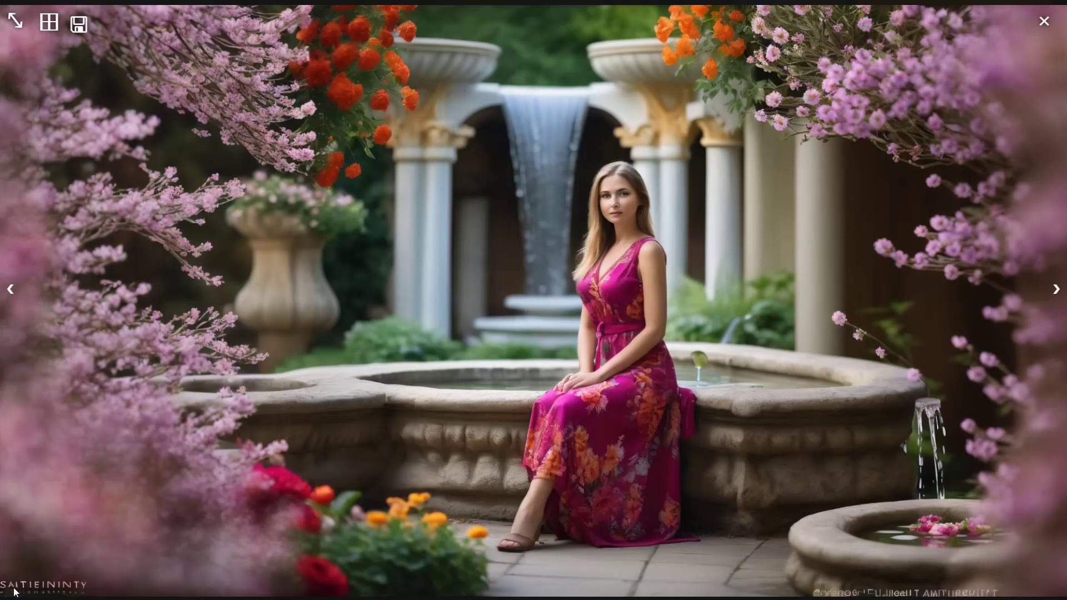
{"action": "left_click", "coordinate": [192, 512]}
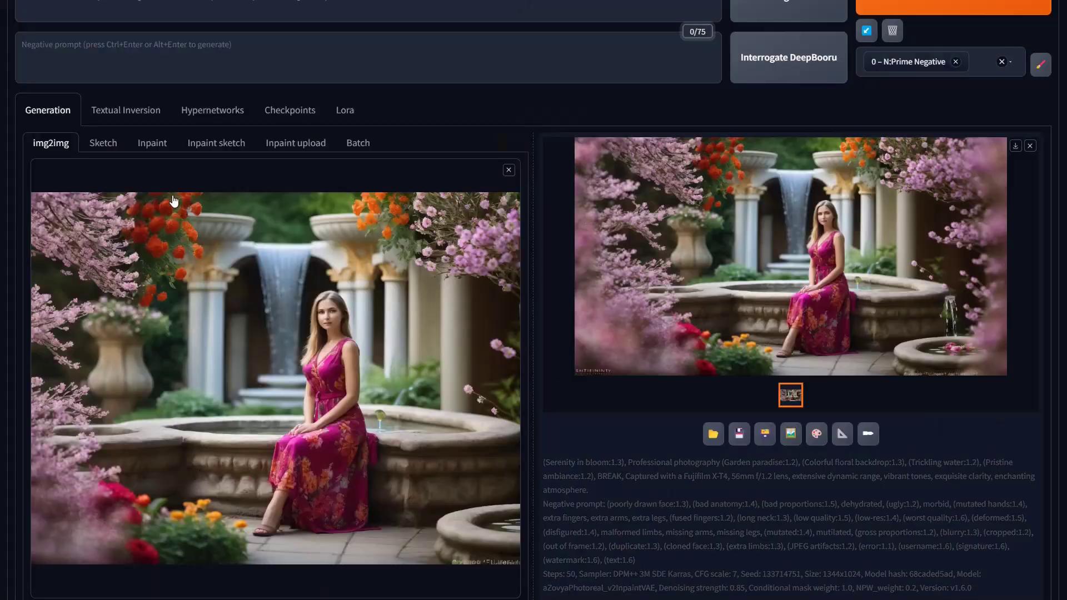
{"action": "scroll", "coordinate": [192, 389], "scroll_direction": "up", "scroll_amount": 3}
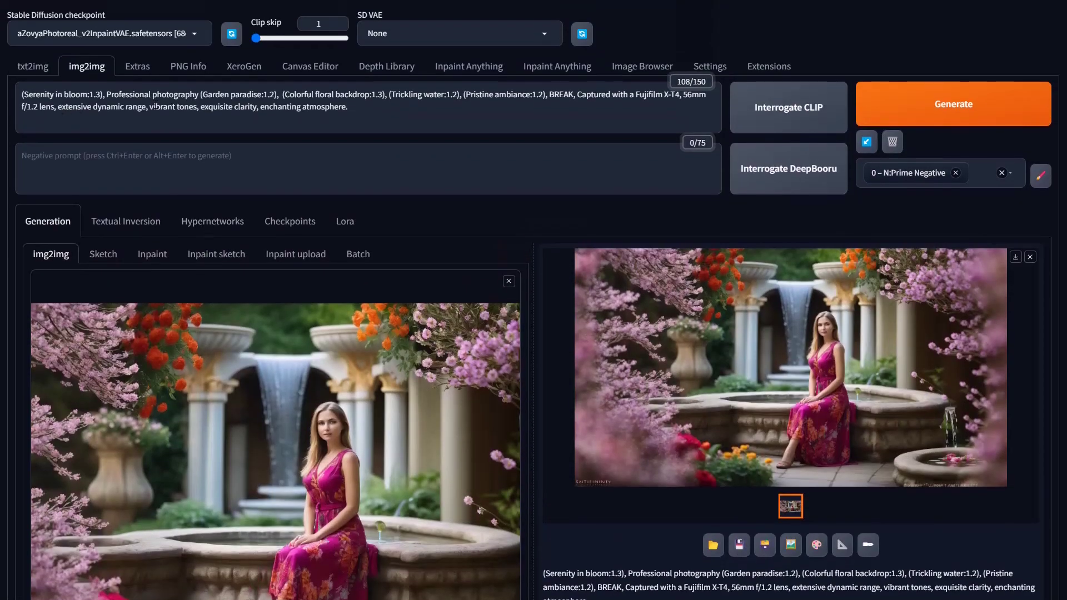
{"action": "left_click_drag", "start_coordinate": [56, 94], "coordinate": [25, 95]}
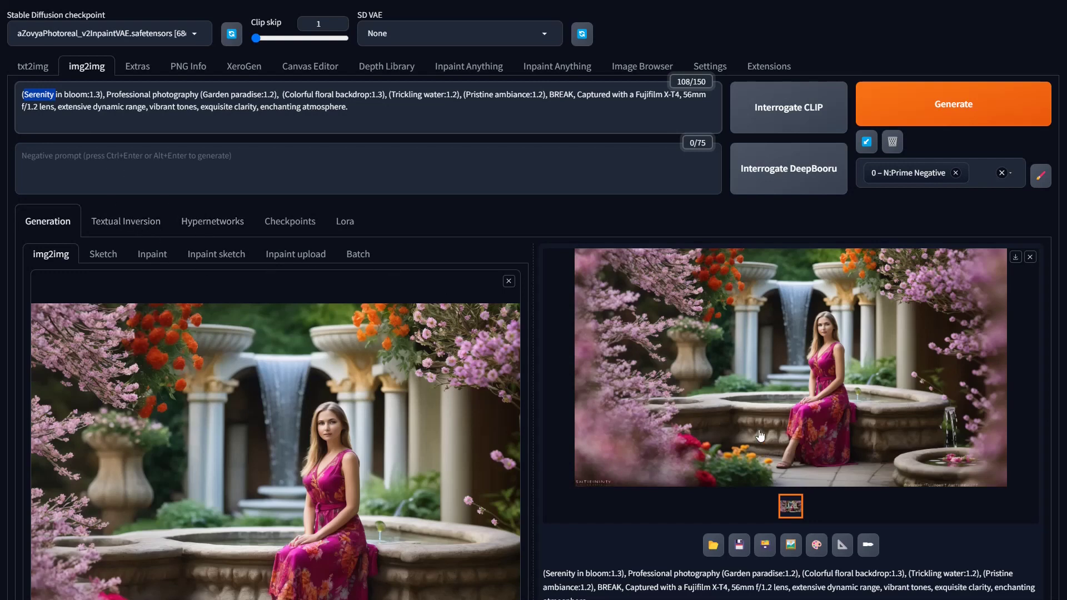
{"action": "left_click", "coordinate": [804, 420]}
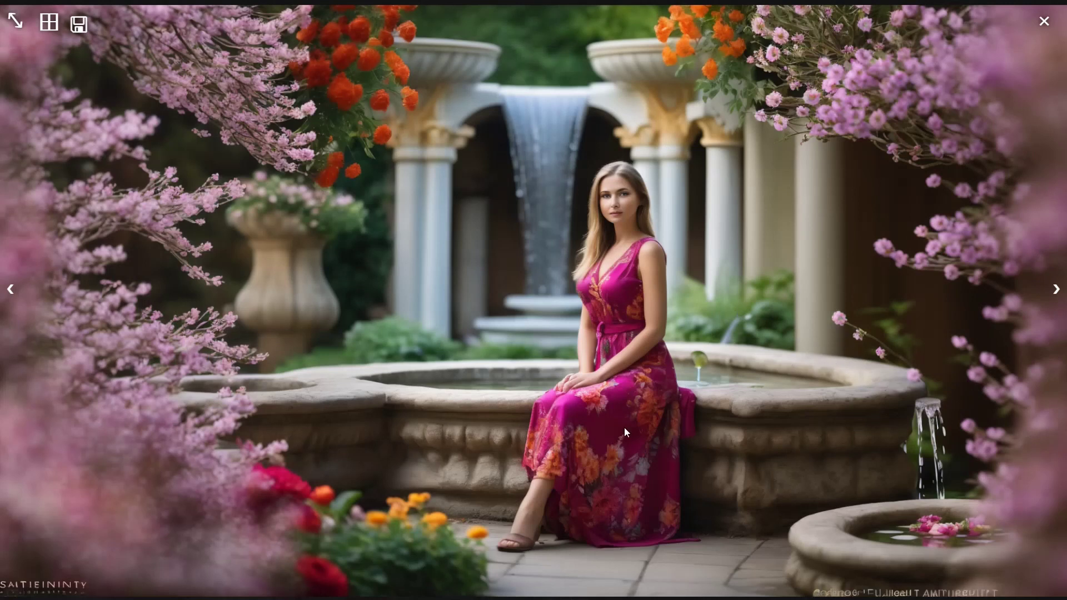
- Switch to Inpaint, resize and clear the canvas, and drag the garden-fountain output onto it
{"action": "left_click", "coordinate": [613, 252]}
{"action": "left_click", "coordinate": [788, 546]}
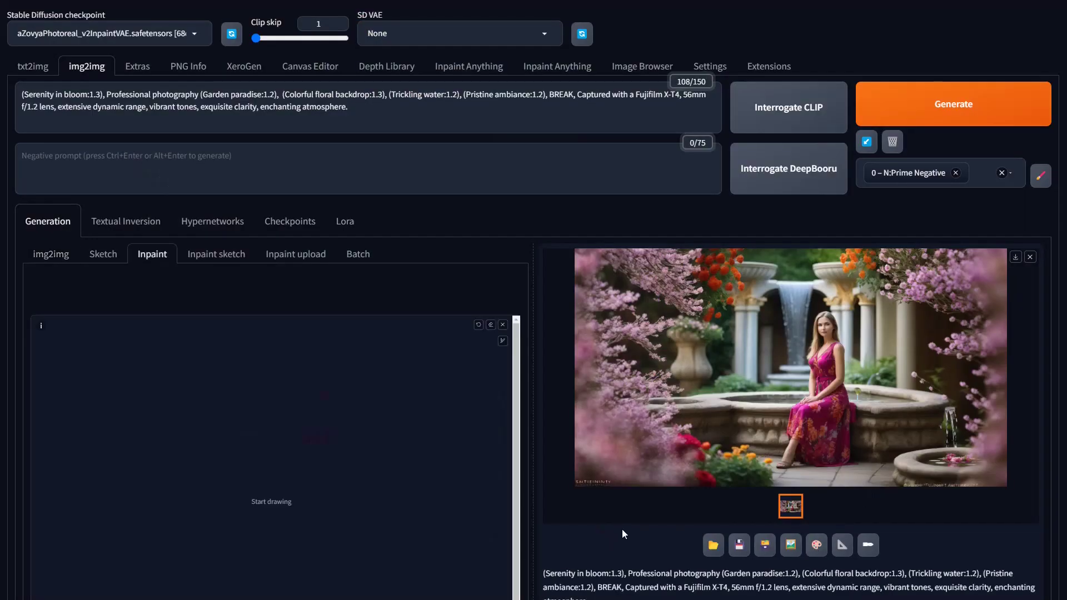
{"action": "scroll", "coordinate": [609, 397], "scroll_direction": "down", "scroll_amount": 4}
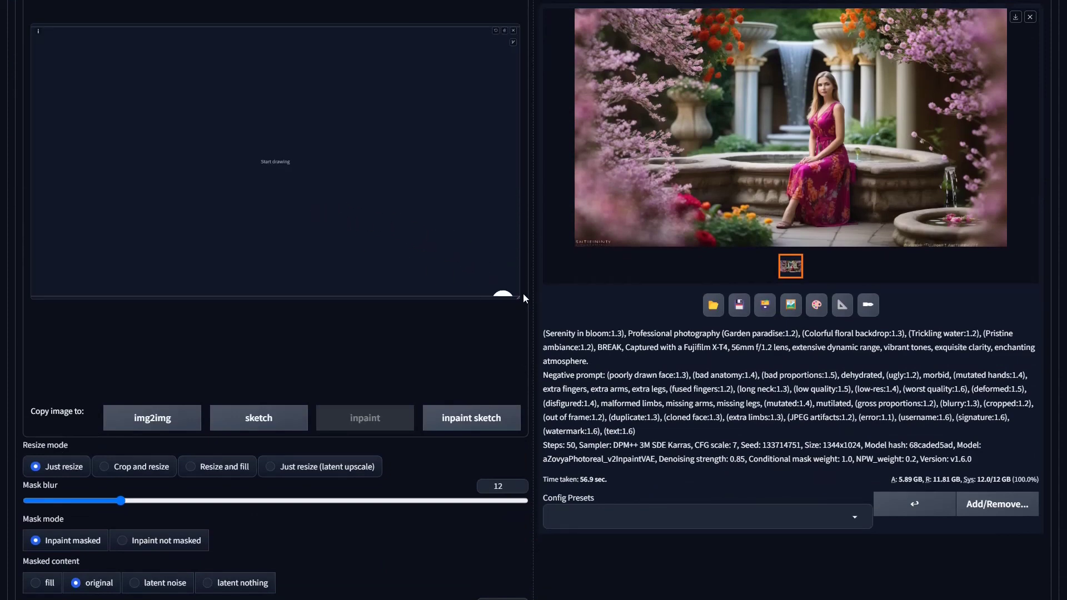
{"action": "left_click_drag", "start_coordinate": [520, 299], "coordinate": [483, 342]}
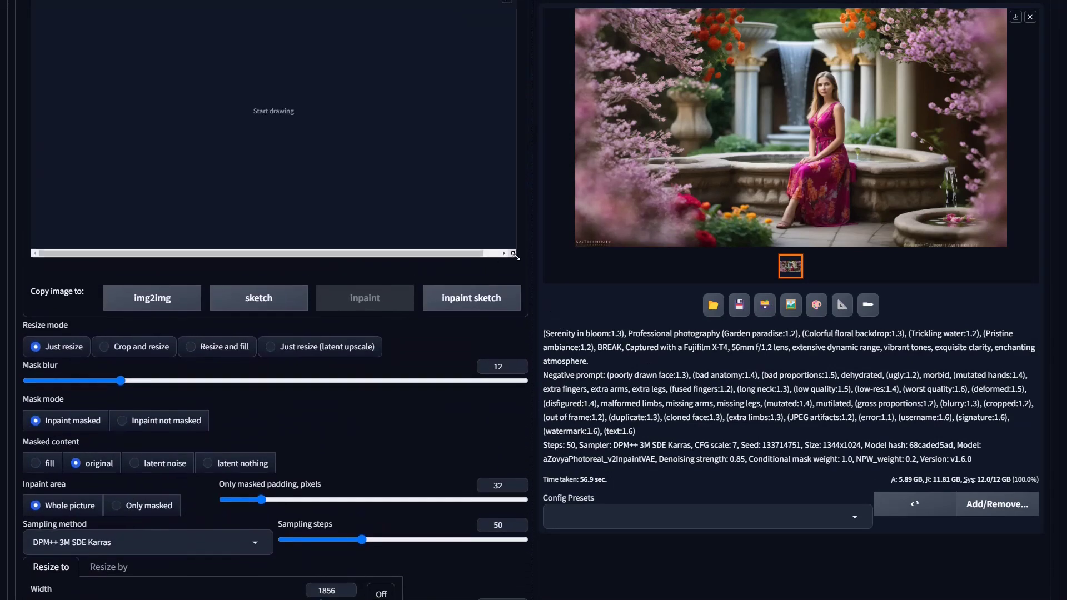
{"action": "scroll", "coordinate": [422, 380], "scroll_direction": "up", "scroll_amount": 4}
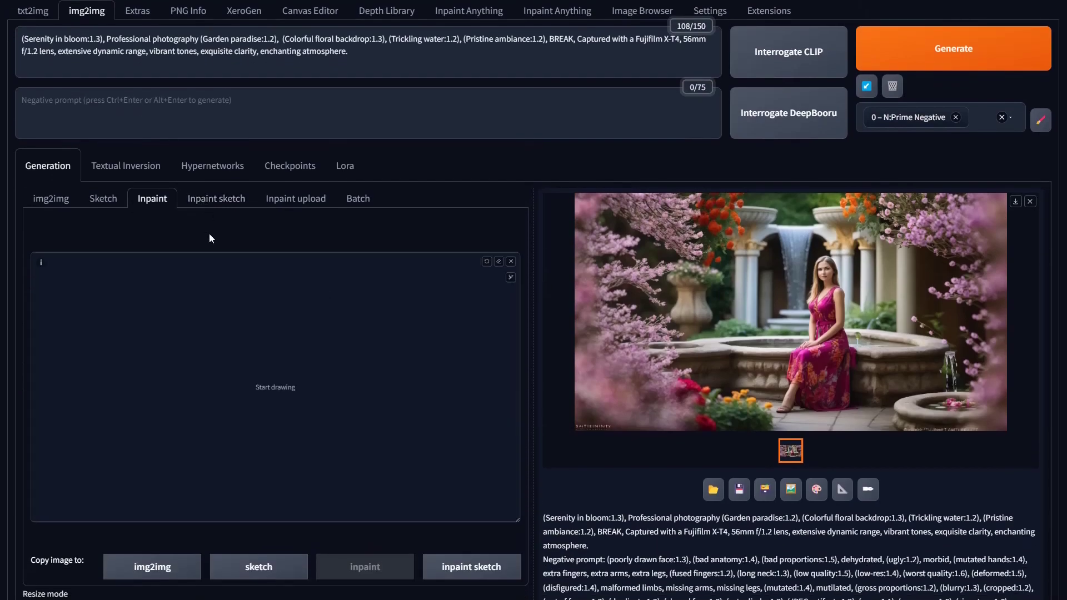
{"action": "left_click", "coordinate": [511, 263]}
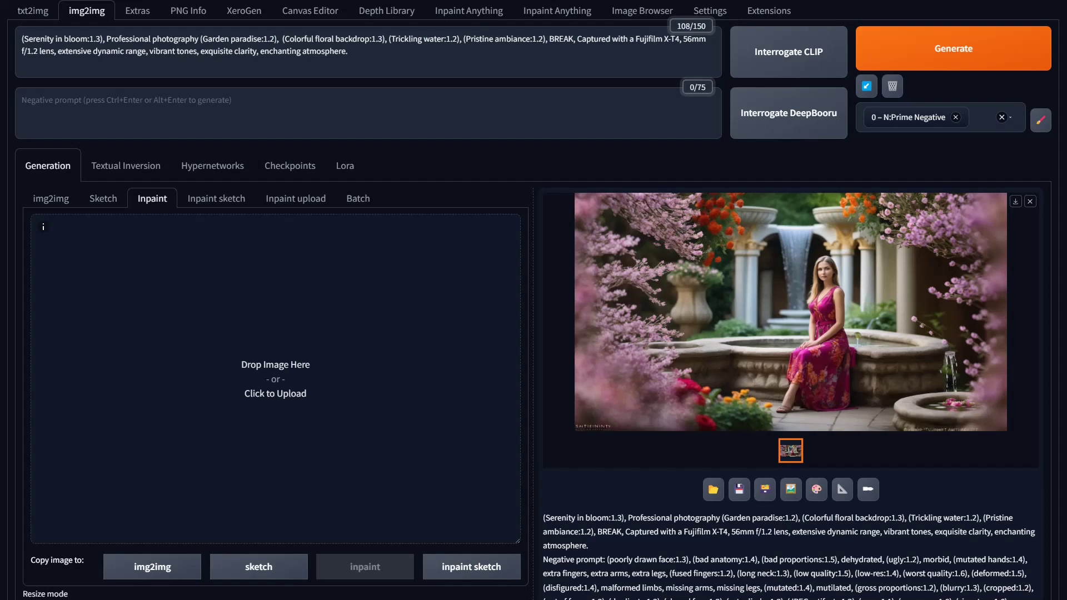
{"action": "left_click_drag", "start_coordinate": [825, 339], "coordinate": [281, 374]}
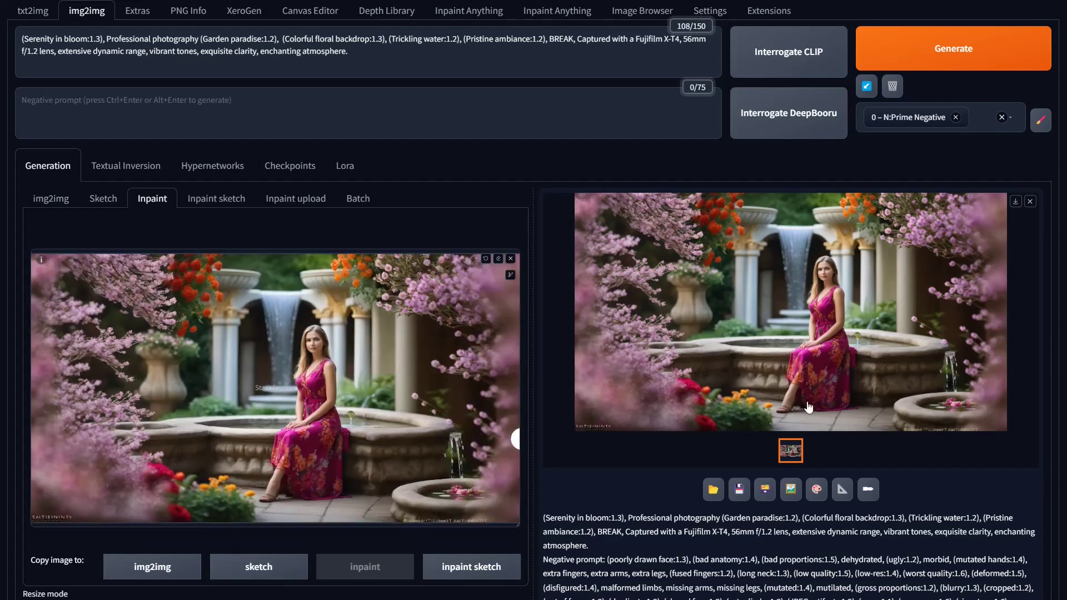
{"action": "scroll", "coordinate": [575, 485], "scroll_direction": "down", "scroll_amount": 2}
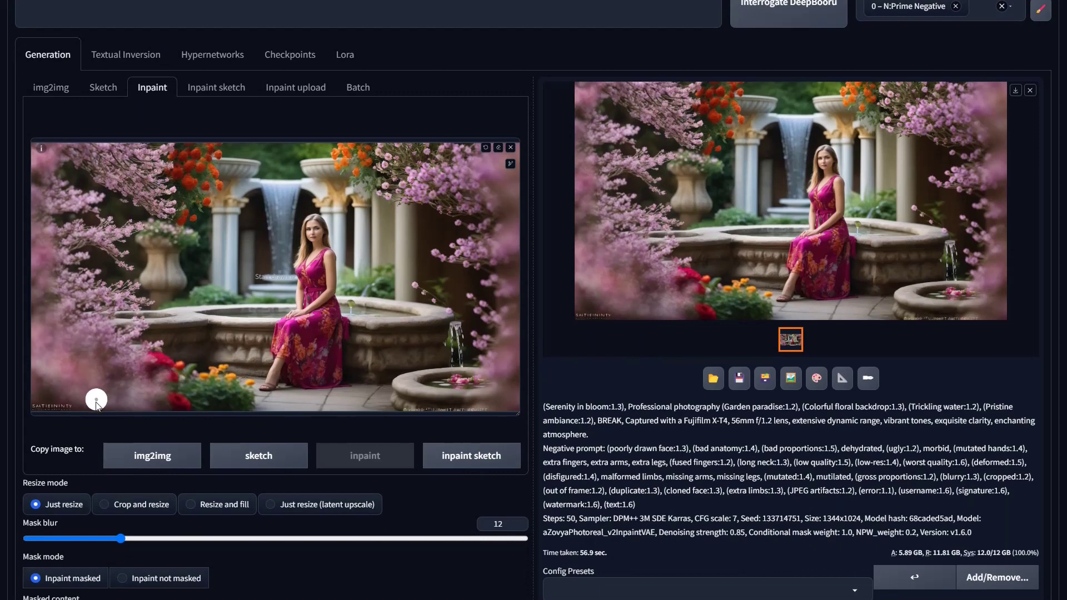
- Paint the mask over the bottom-left watermark, redoing it once, and dab the bottom-right corner text
{"action": "left_click_drag", "start_coordinate": [97, 404], "coordinate": [35, 404]}
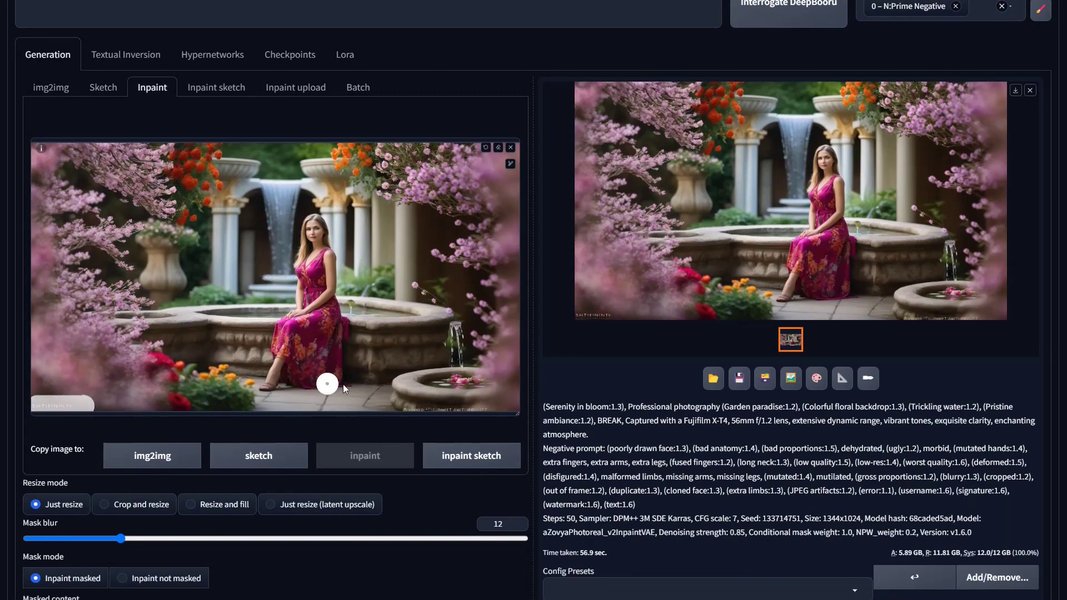
{"action": "left_click_drag", "start_coordinate": [402, 410], "coordinate": [496, 410]}
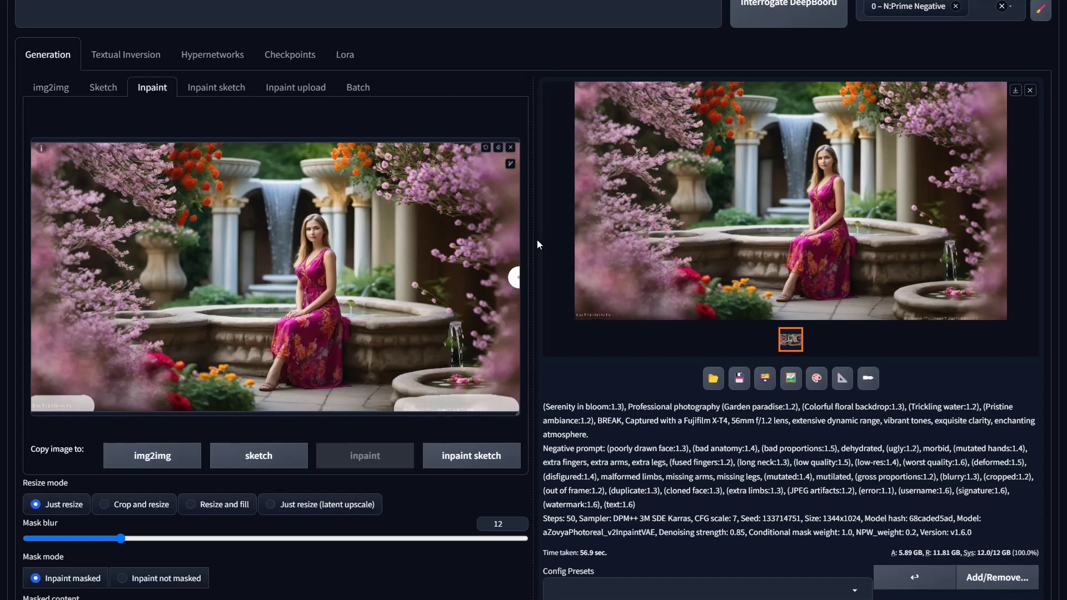
{"action": "left_click", "coordinate": [499, 149]}
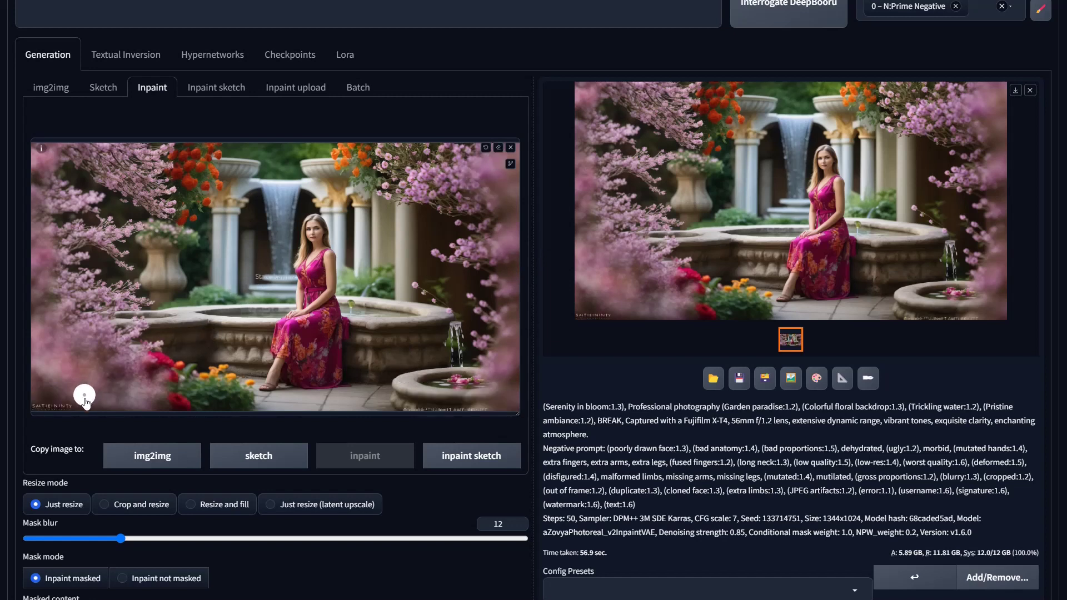
{"action": "left_click_drag", "start_coordinate": [78, 411], "coordinate": [39, 410]}
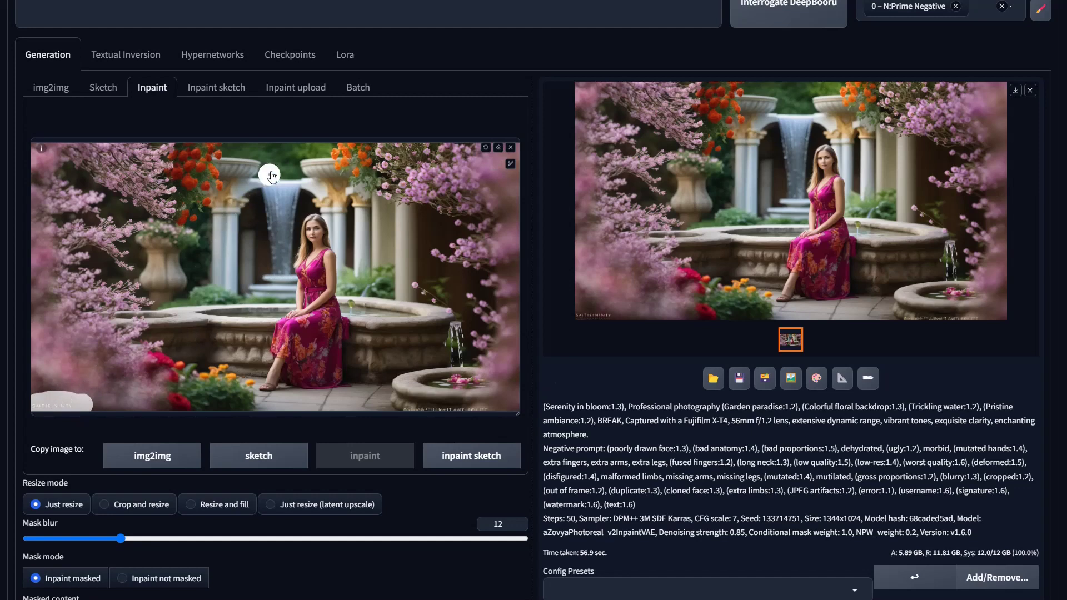
{"action": "left_click", "coordinate": [514, 406]}
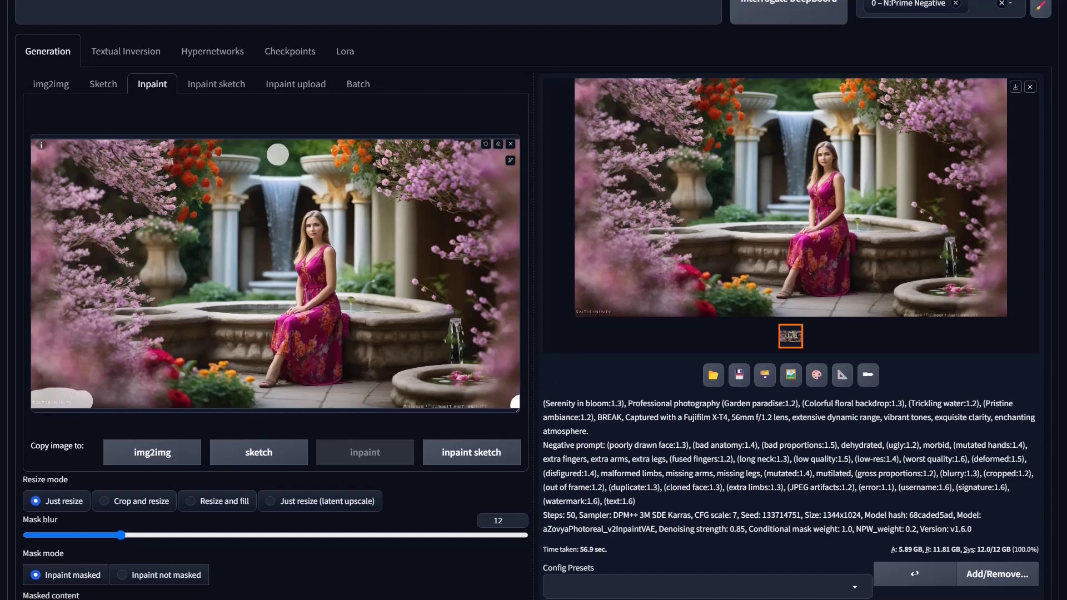
{"action": "scroll", "coordinate": [402, 300], "scroll_direction": "down", "scroll_amount": 5}
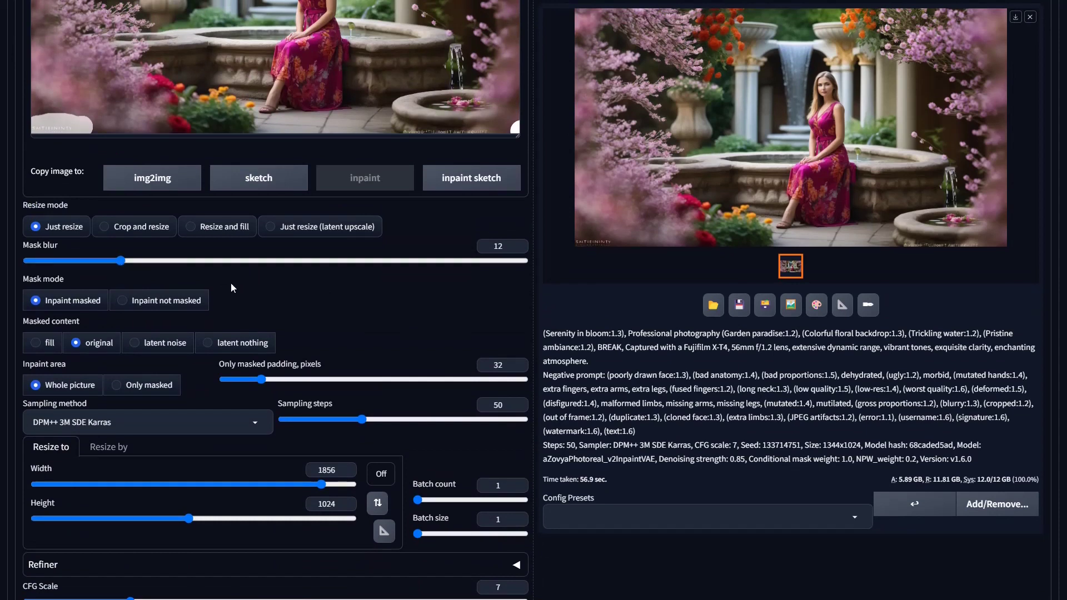
- Inpaint only the masked area, with width and height locked 1:1 at 768×768
{"action": "left_click", "coordinate": [134, 390]}
{"action": "left_click", "coordinate": [382, 477]}
{"action": "left_click", "coordinate": [392, 529]}
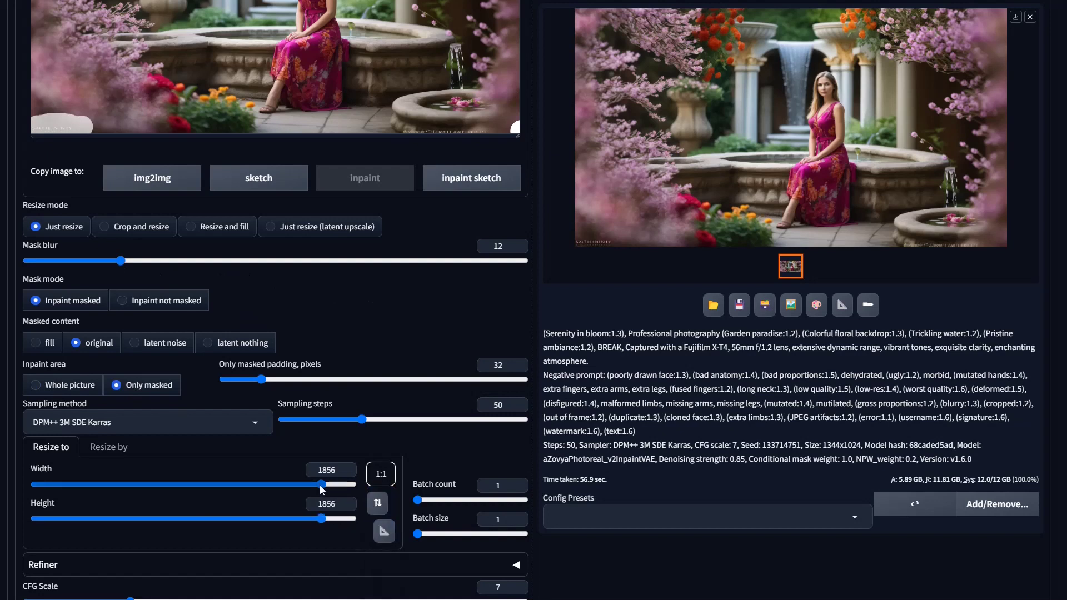
{"action": "left_click_drag", "start_coordinate": [319, 485], "coordinate": [148, 485]}
{"action": "left_click", "coordinate": [148, 518]}
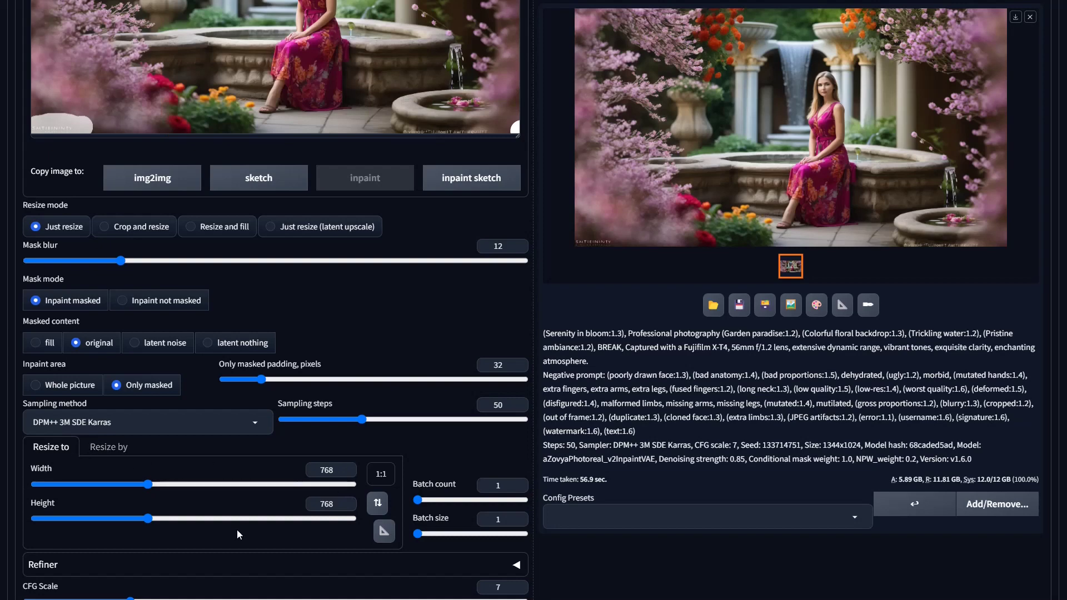
- Lower the sampling steps to 30
{"action": "scroll", "coordinate": [517, 483], "scroll_direction": "up", "scroll_amount": 6}
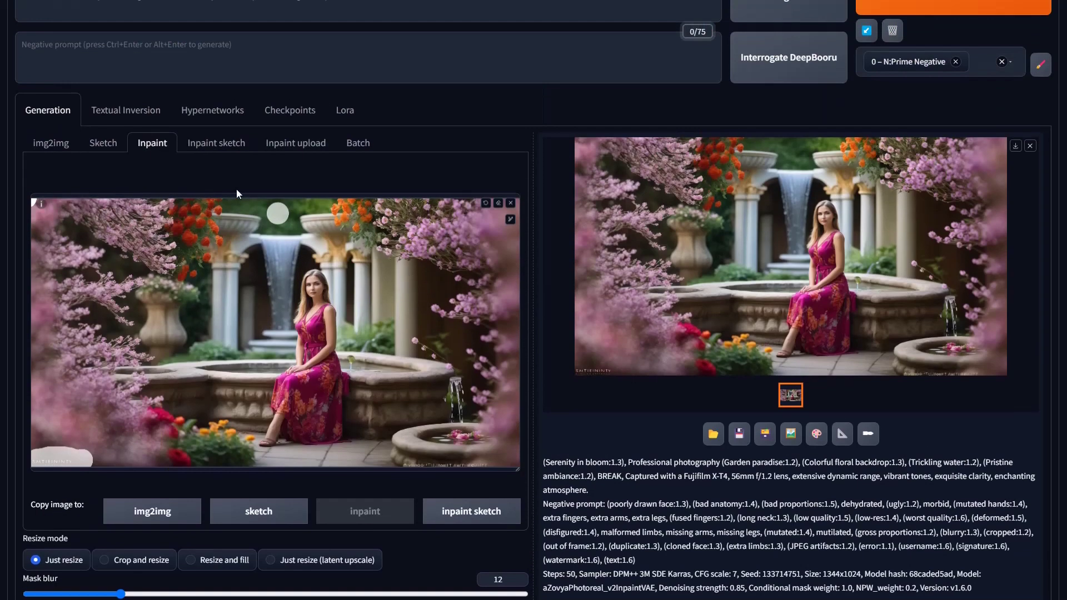
{"action": "left_click", "coordinate": [276, 214]}
{"action": "scroll", "coordinate": [357, 466], "scroll_direction": "down", "scroll_amount": 3}
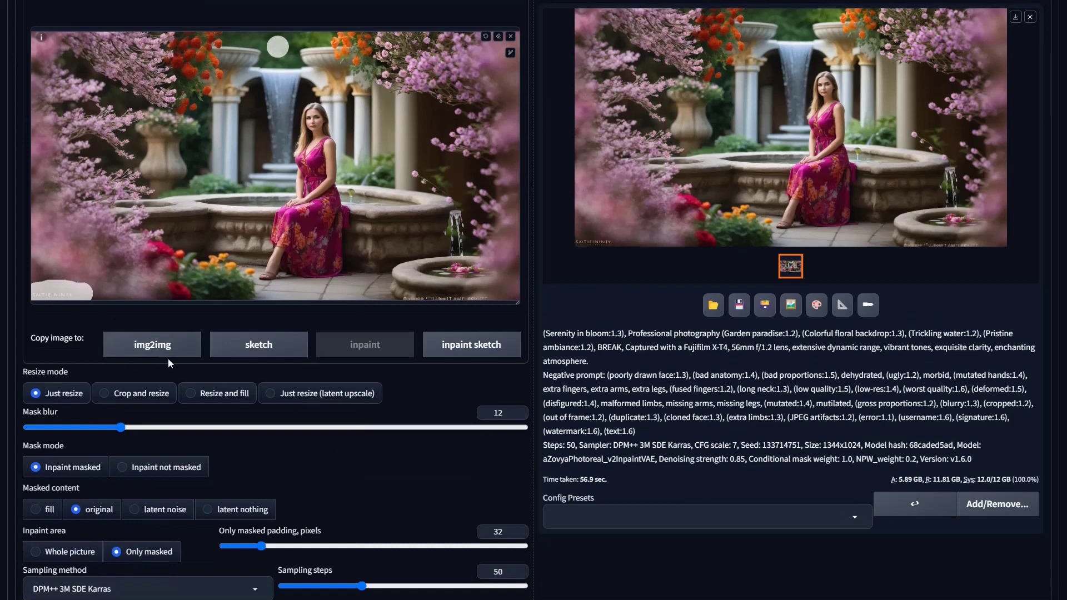
{"action": "scroll", "coordinate": [479, 457], "scroll_direction": "down", "scroll_amount": 4}
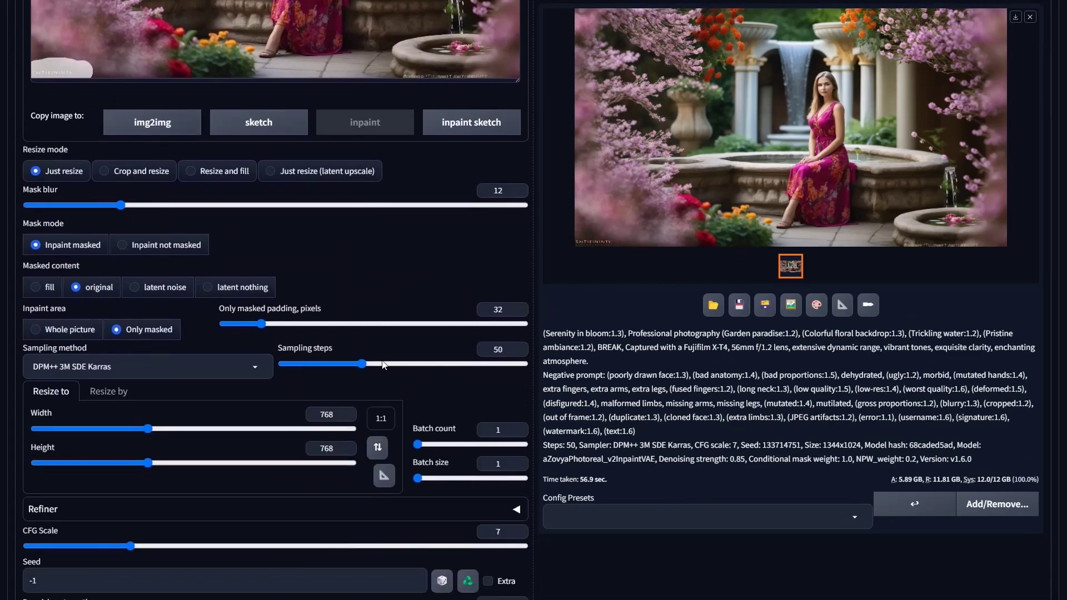
{"action": "left_click_drag", "start_coordinate": [362, 363], "coordinate": [330, 364]}
- Turn off the outpainting script and review the remaining inpaint settings
{"action": "scroll", "coordinate": [544, 463], "scroll_direction": "down", "scroll_amount": 3}
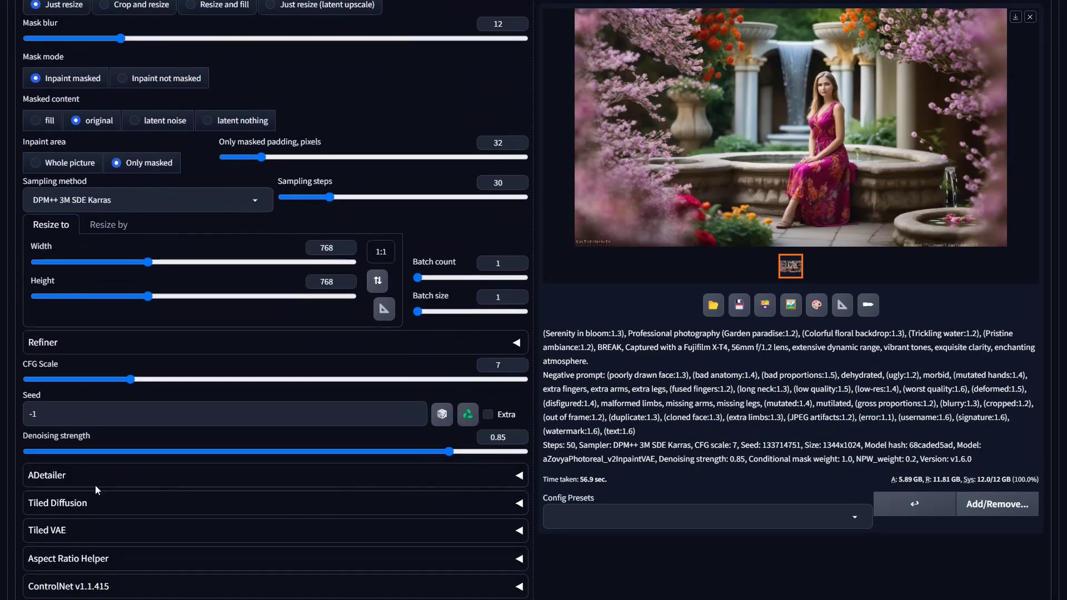
{"action": "scroll", "coordinate": [95, 485], "scroll_direction": "down", "scroll_amount": 4}
{"action": "scroll", "coordinate": [95, 485], "scroll_direction": "down", "scroll_amount": 3}
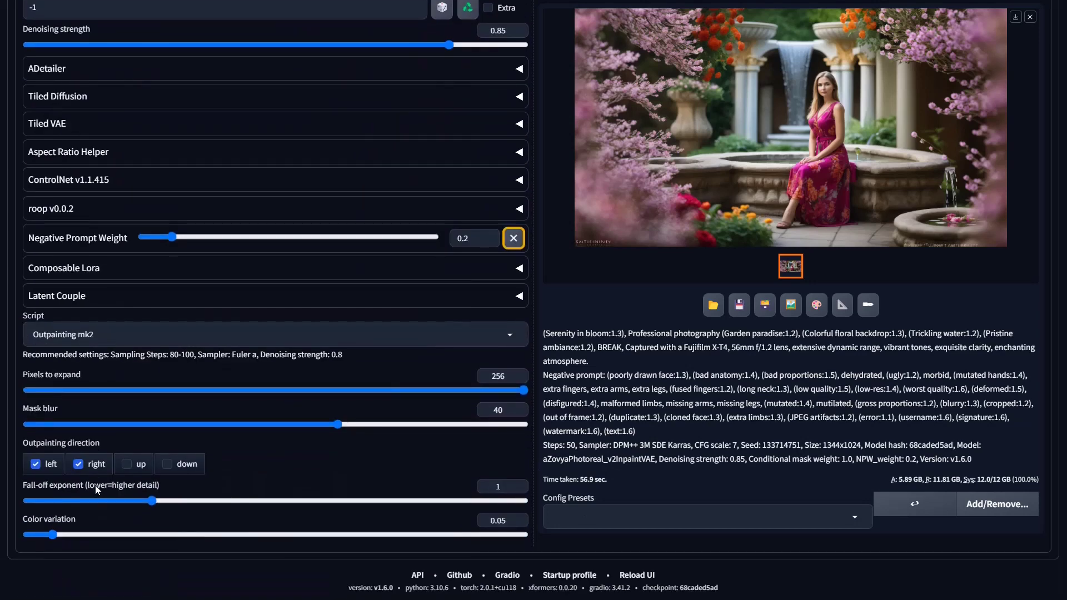
{"action": "left_click", "coordinate": [94, 336]}
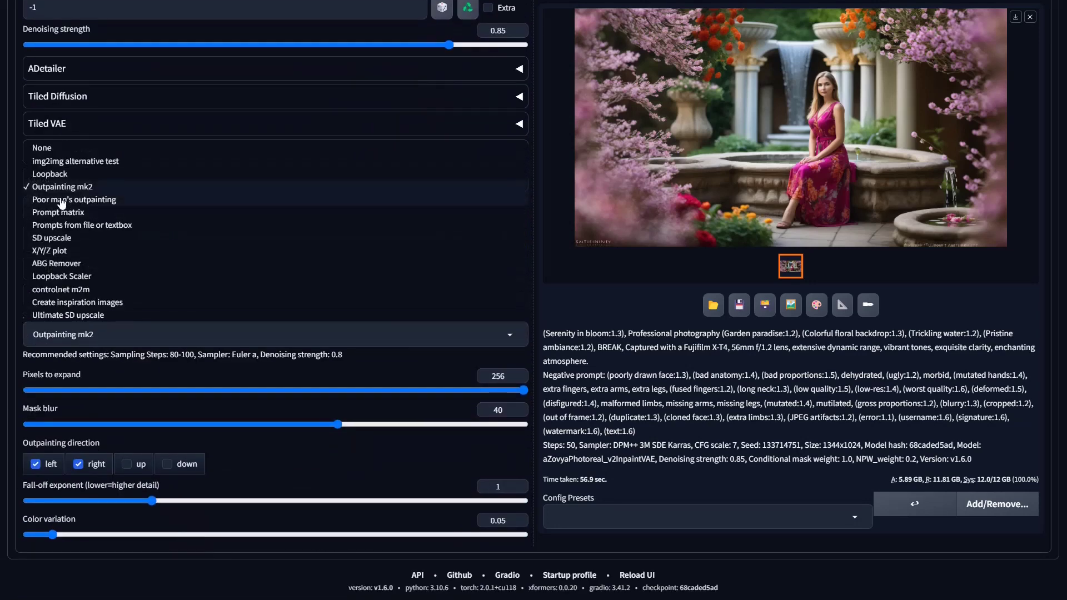
{"action": "left_click", "coordinate": [47, 152]}
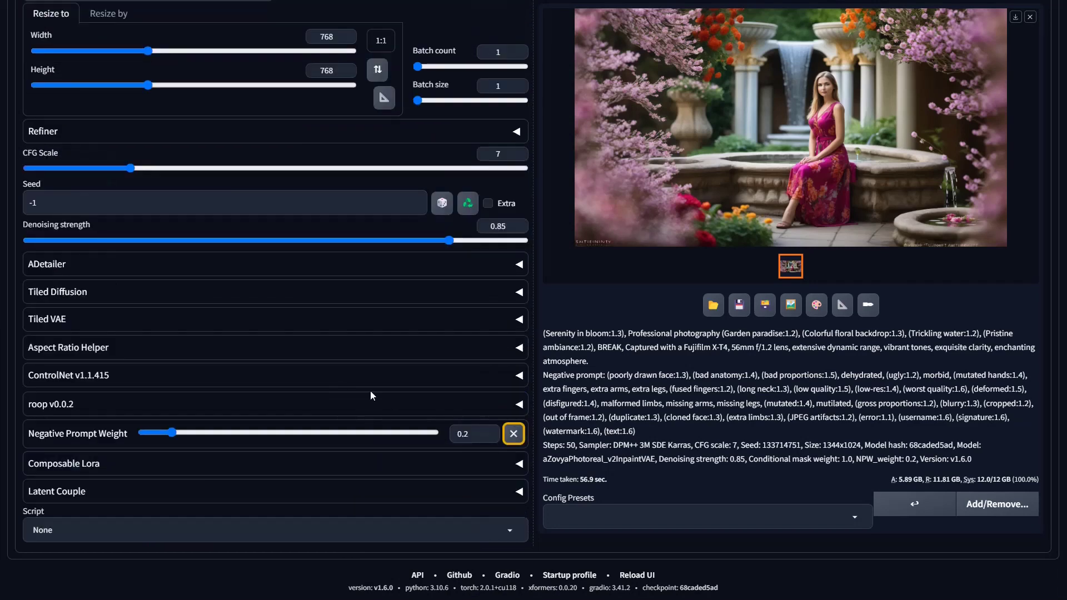
{"action": "scroll", "coordinate": [371, 395], "scroll_direction": "up", "scroll_amount": 10}
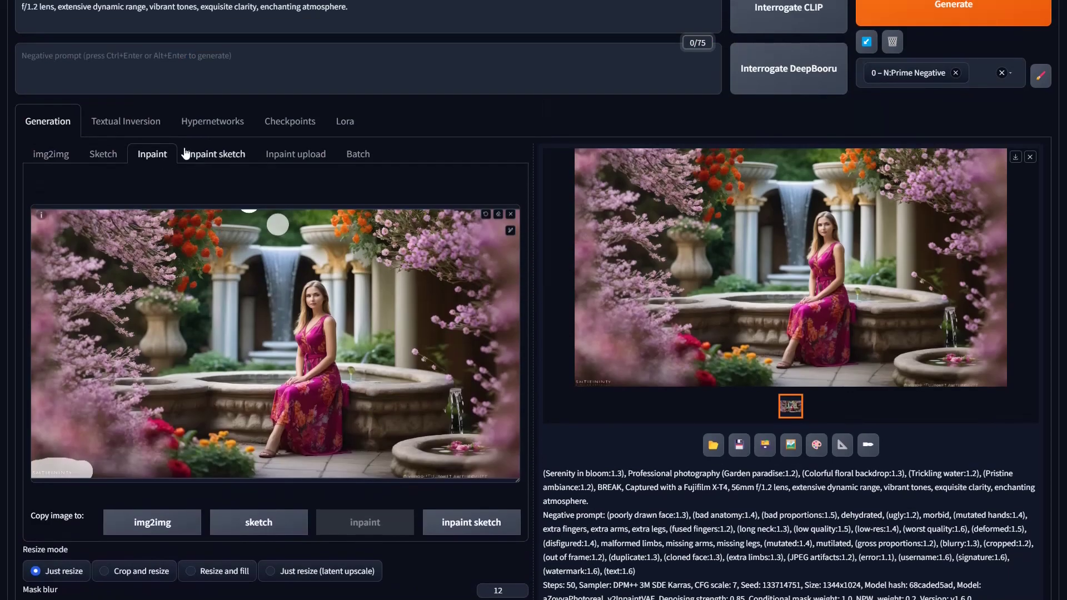
{"action": "scroll", "coordinate": [466, 485], "scroll_direction": "down", "scroll_amount": 5}
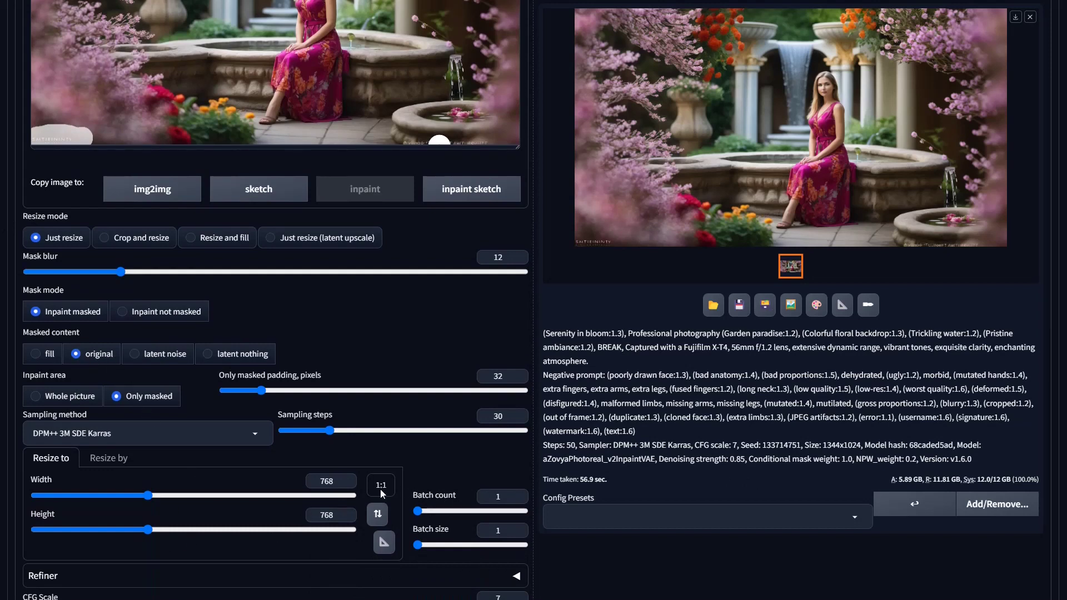
{"action": "scroll", "coordinate": [302, 498], "scroll_direction": "down", "scroll_amount": 3}
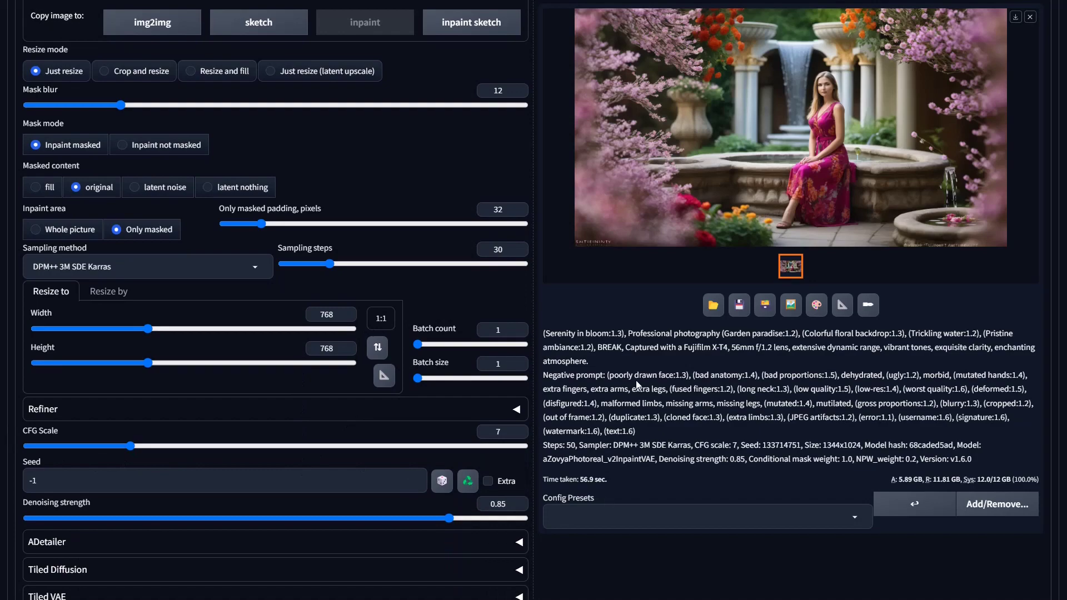
{"action": "scroll", "coordinate": [636, 380], "scroll_direction": "up", "scroll_amount": 12}
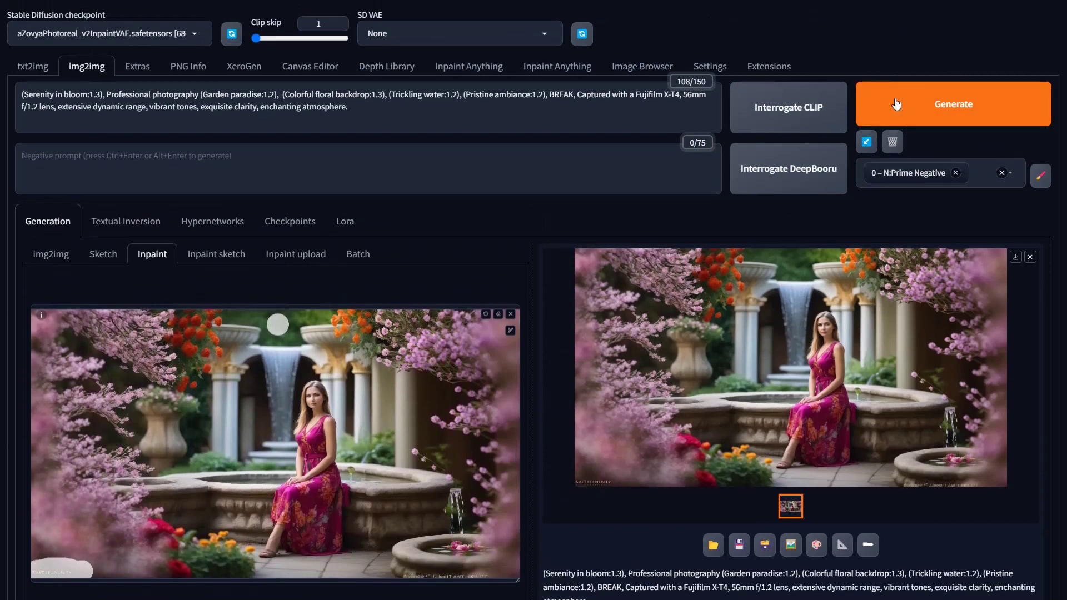
- Generate the inpaint and review the new garden-fountain result at full size
{"action": "left_click", "coordinate": [951, 108]}
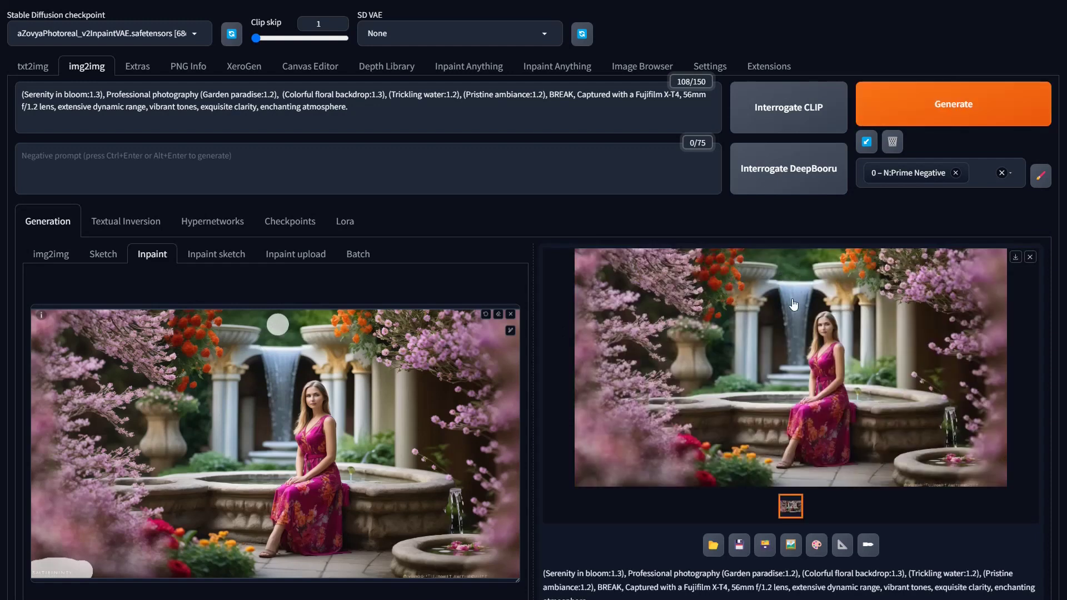
{"action": "left_click", "coordinate": [792, 340]}
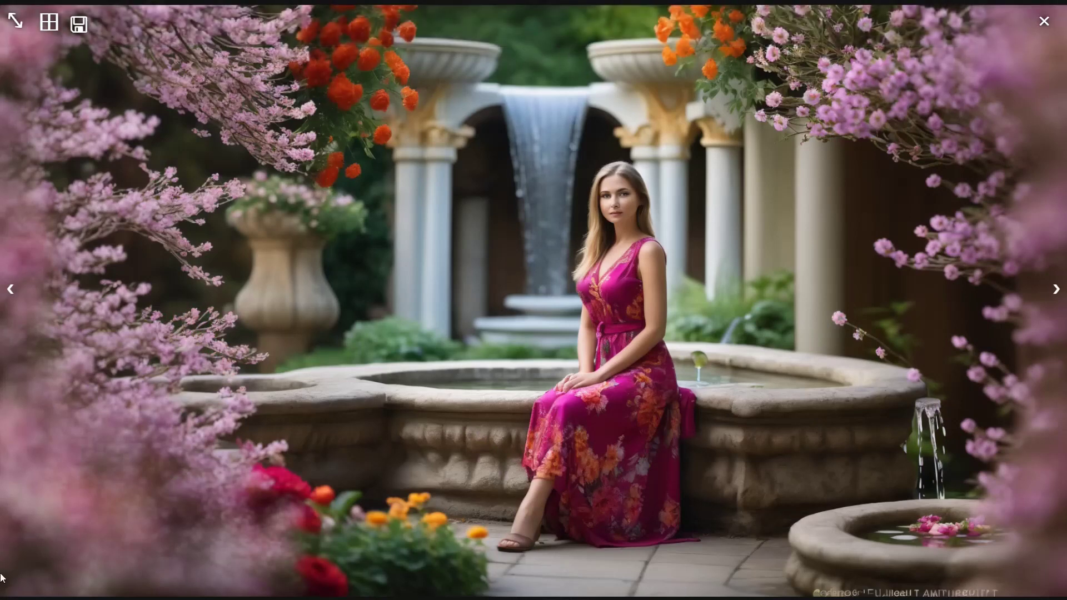
{"action": "left_click", "coordinate": [992, 72]}
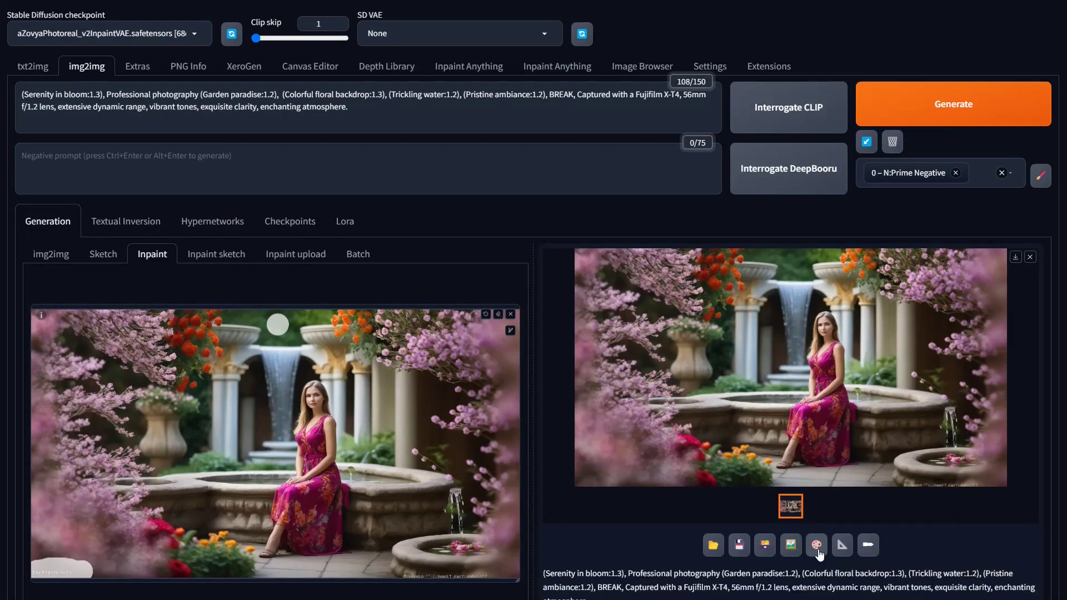
- Send the result to inpaint, remask the bottom-edge text and a spot near the flowers, and generate
{"action": "left_click", "coordinate": [817, 547]}
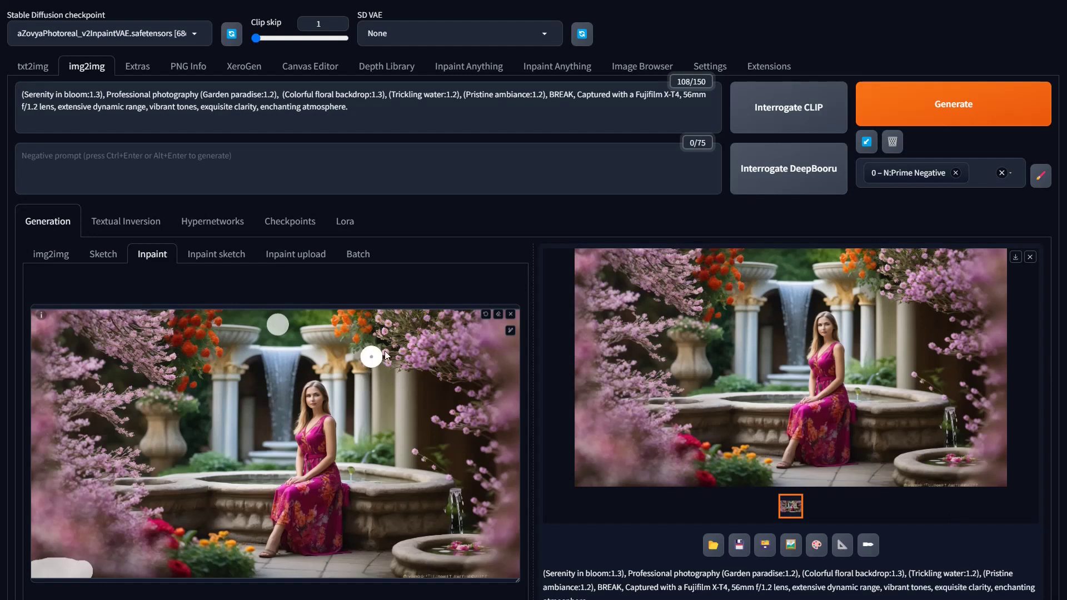
{"action": "left_click", "coordinate": [498, 315]}
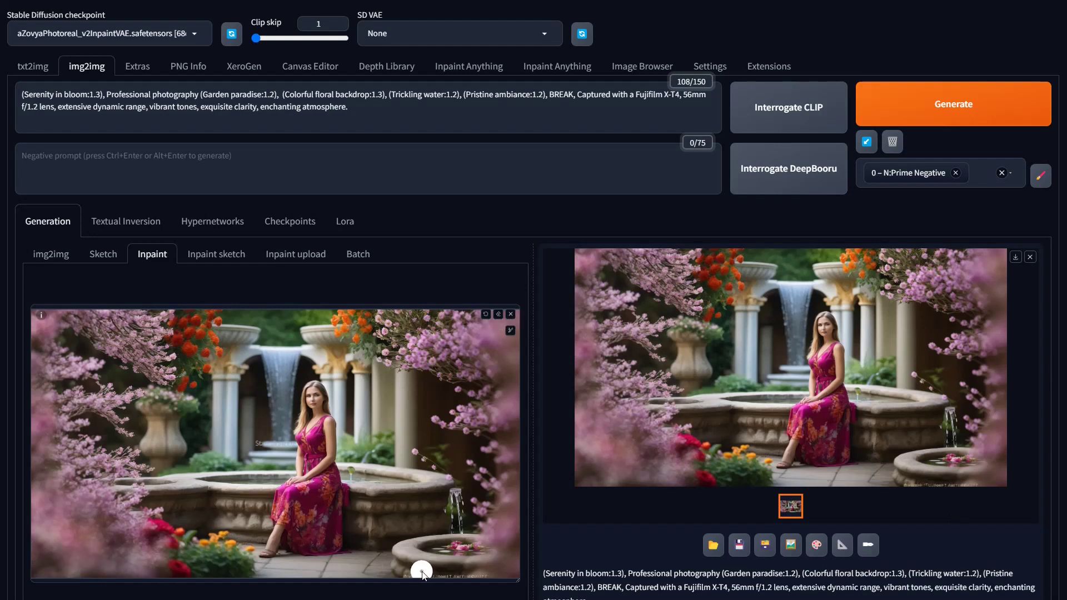
{"action": "left_click_drag", "start_coordinate": [409, 581], "coordinate": [496, 582]}
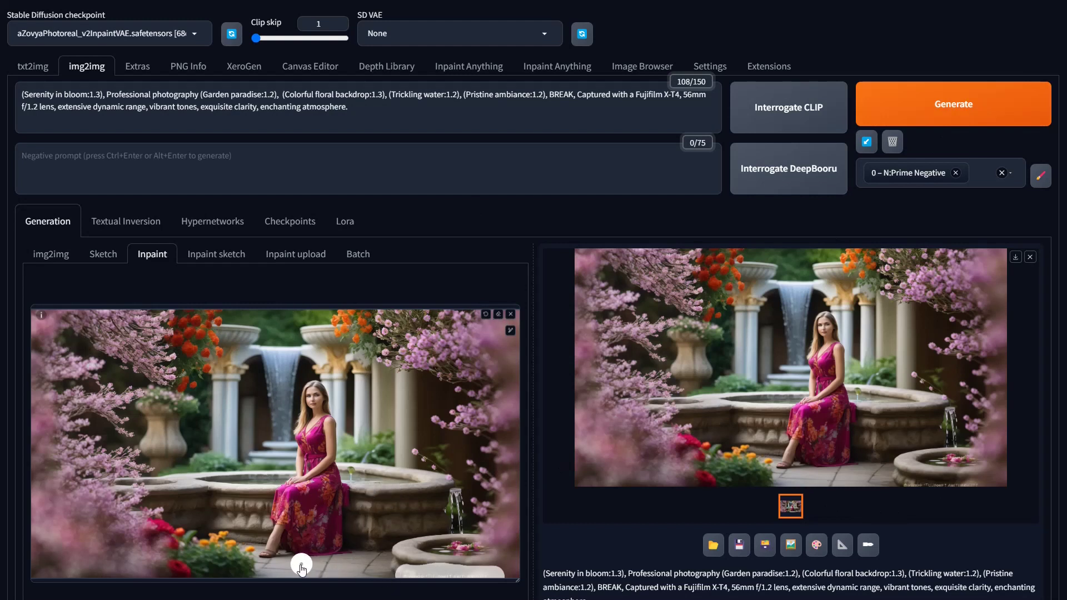
{"action": "left_click", "coordinate": [213, 563]}
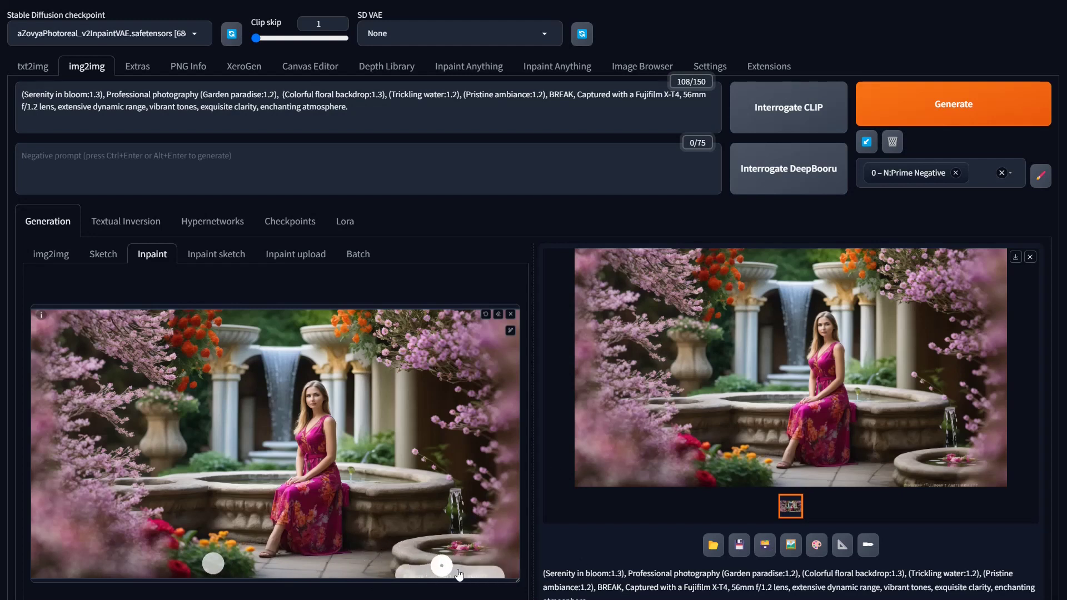
{"action": "left_click", "coordinate": [968, 123]}
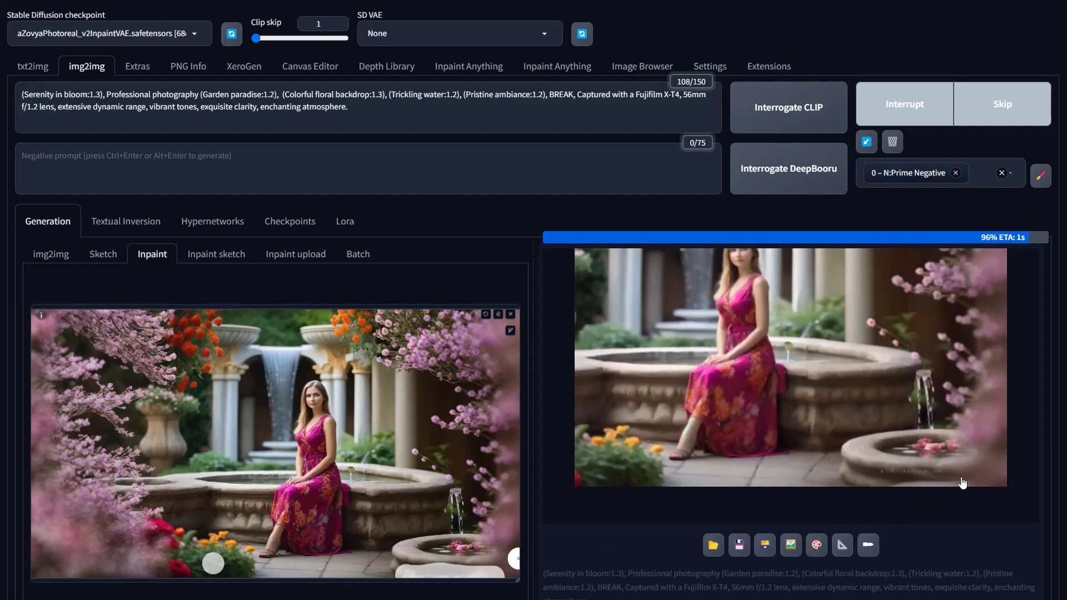
- View the second inpaint result full-size, then close the preview
{"action": "left_click", "coordinate": [983, 485]}
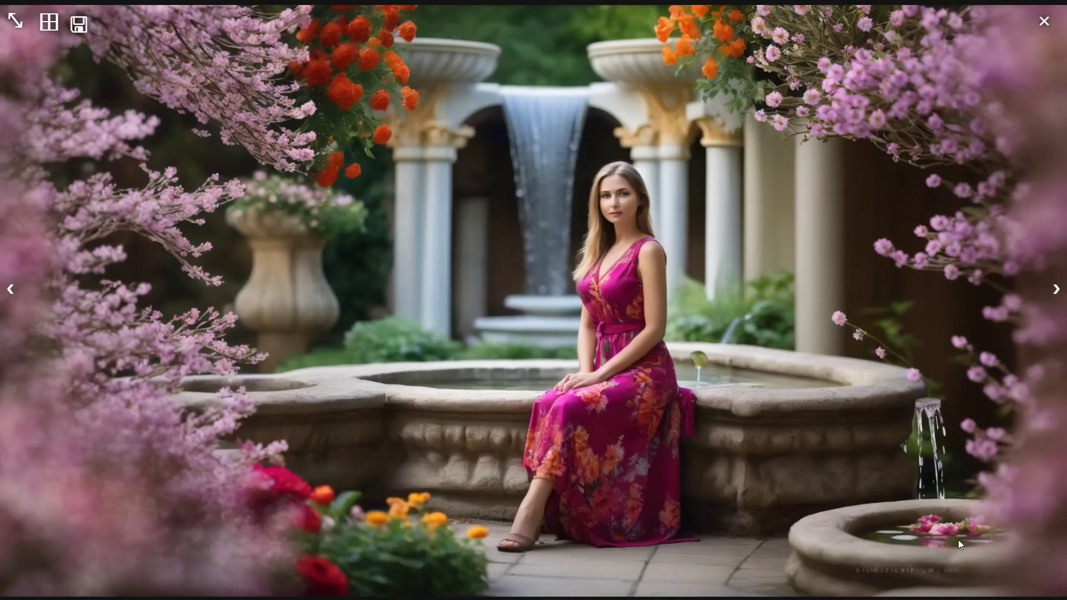
{"action": "left_click", "coordinate": [883, 572]}
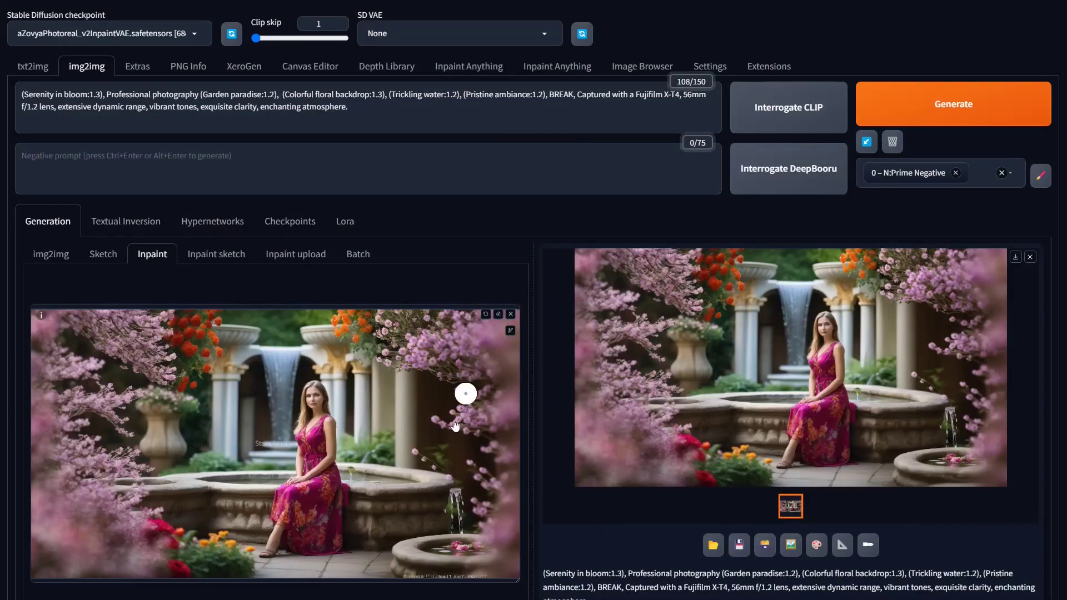
- Mask the leftover bottom-right text and run the inpaint again
{"action": "left_click_drag", "start_coordinate": [409, 578], "coordinate": [487, 576]}
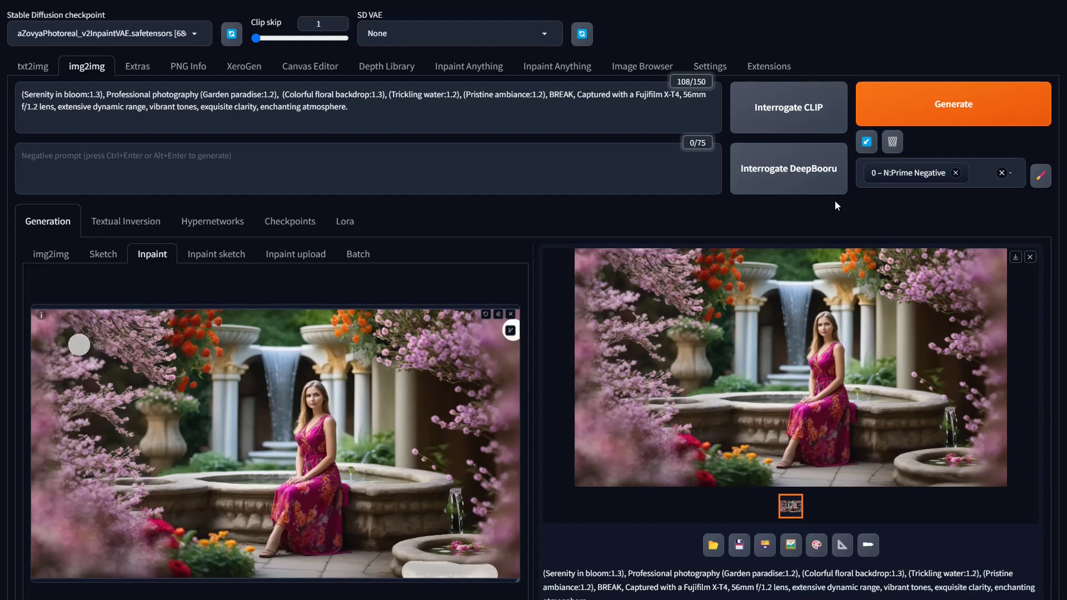
{"action": "left_click", "coordinate": [936, 112]}
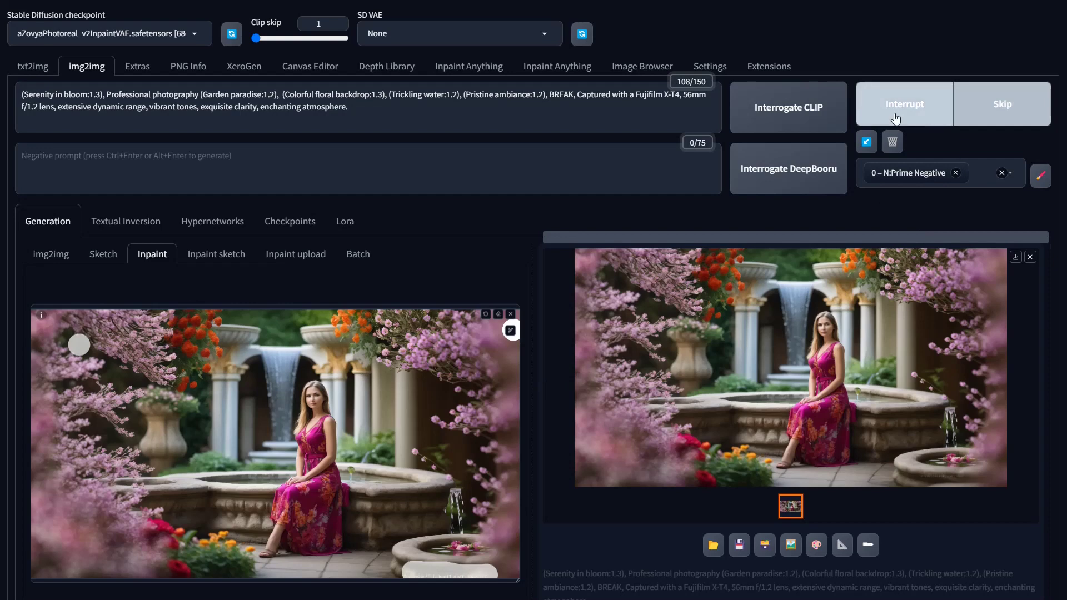
{"action": "scroll", "coordinate": [527, 445], "scroll_direction": "down", "scroll_amount": 9}
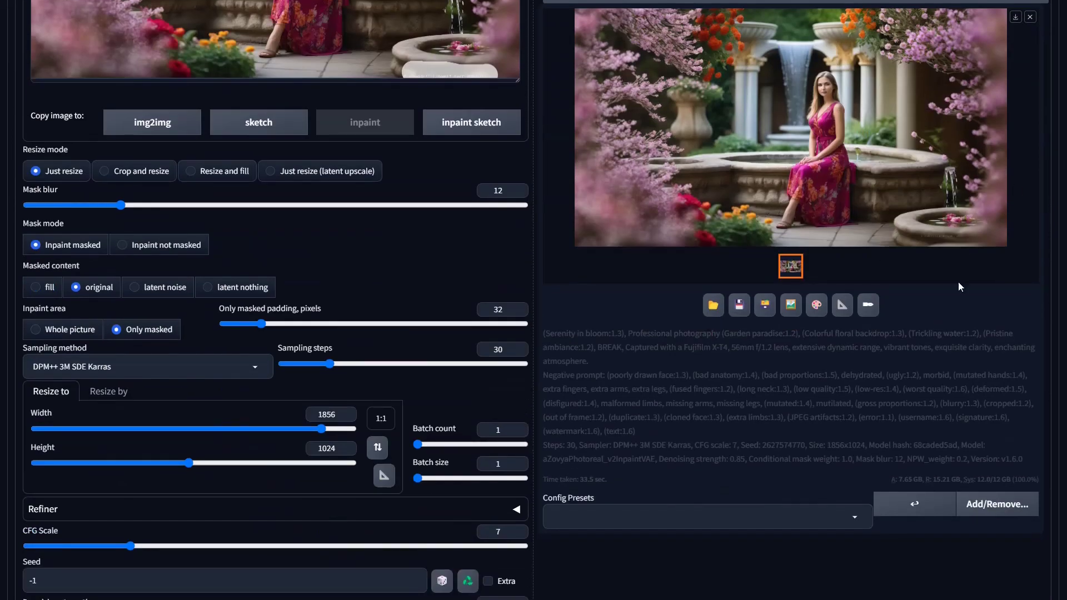
- Drag the Width/Height sliders back down to 768×768
{"action": "scroll", "coordinate": [962, 286], "scroll_direction": "up", "scroll_amount": 3}
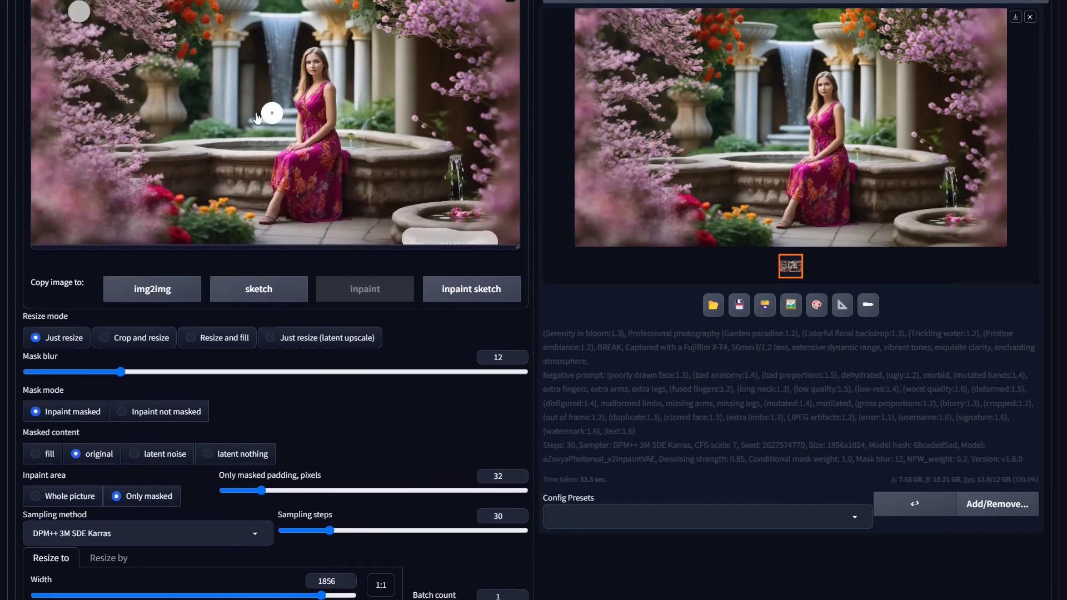
{"action": "scroll", "coordinate": [549, 414], "scroll_direction": "down", "scroll_amount": 3}
{"action": "scroll", "coordinate": [549, 410], "scroll_direction": "down", "scroll_amount": 1}
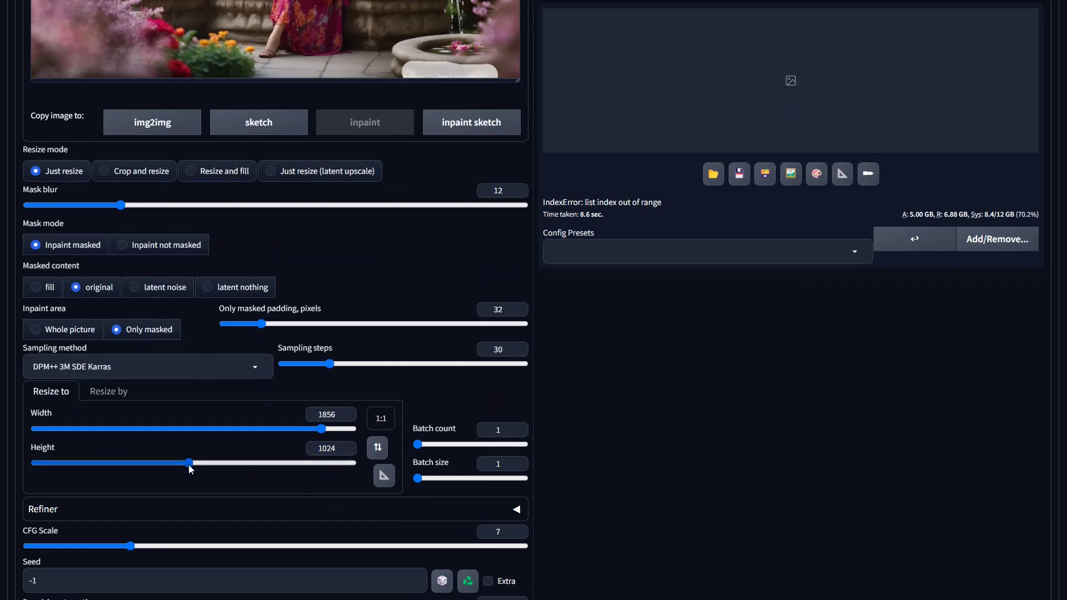
{"action": "left_click_drag", "start_coordinate": [189, 464], "coordinate": [149, 468]}
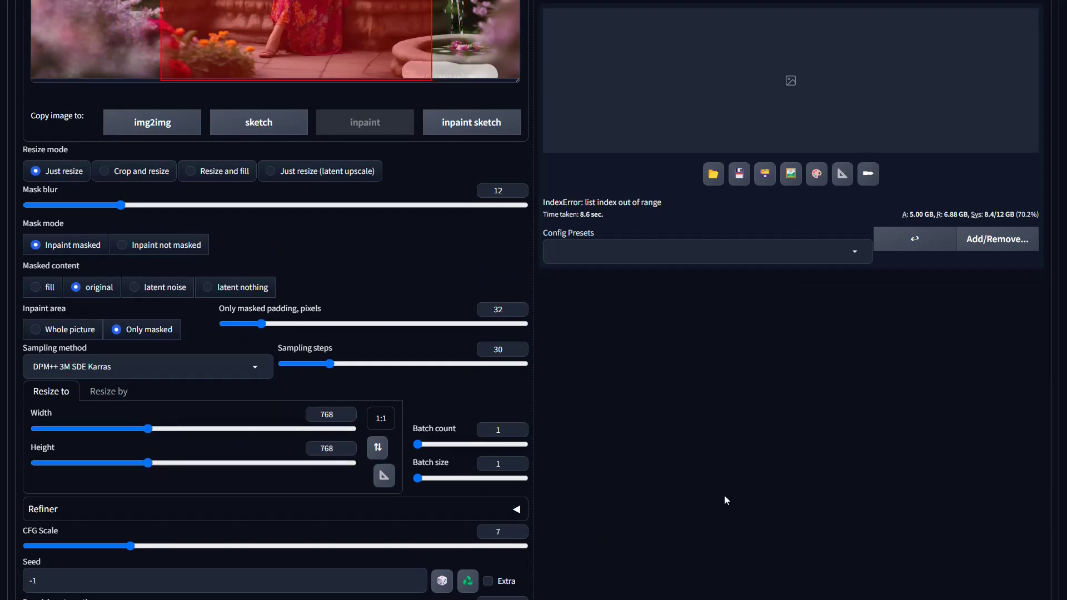
{"action": "scroll", "coordinate": [724, 495], "scroll_direction": "up", "scroll_amount": 7}
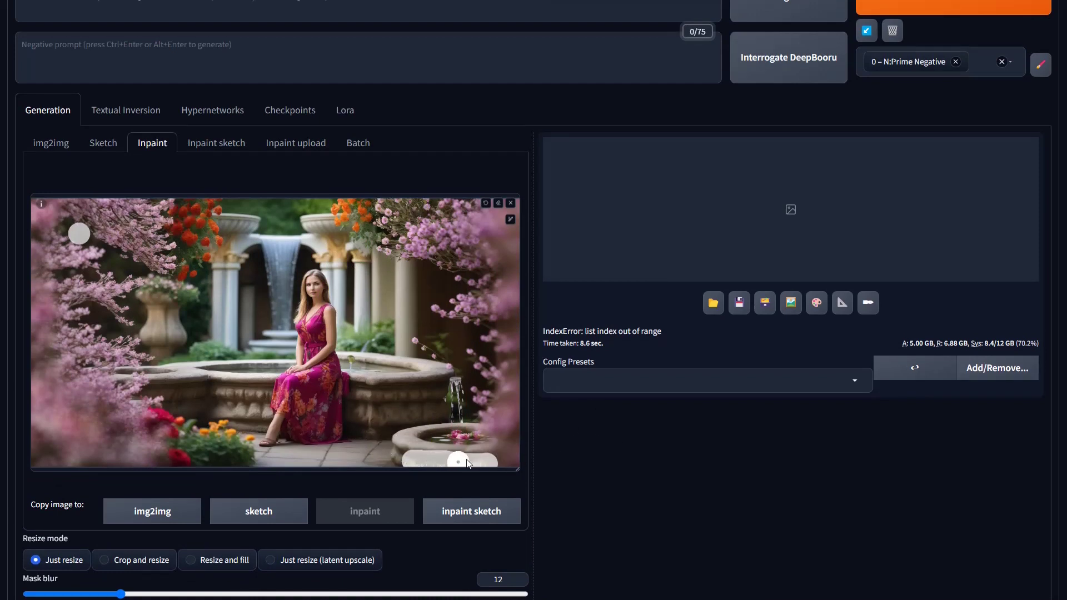
- Regenerate at 768×768 and open the text-free garden portrait full-size
{"action": "left_click", "coordinate": [957, 17]}
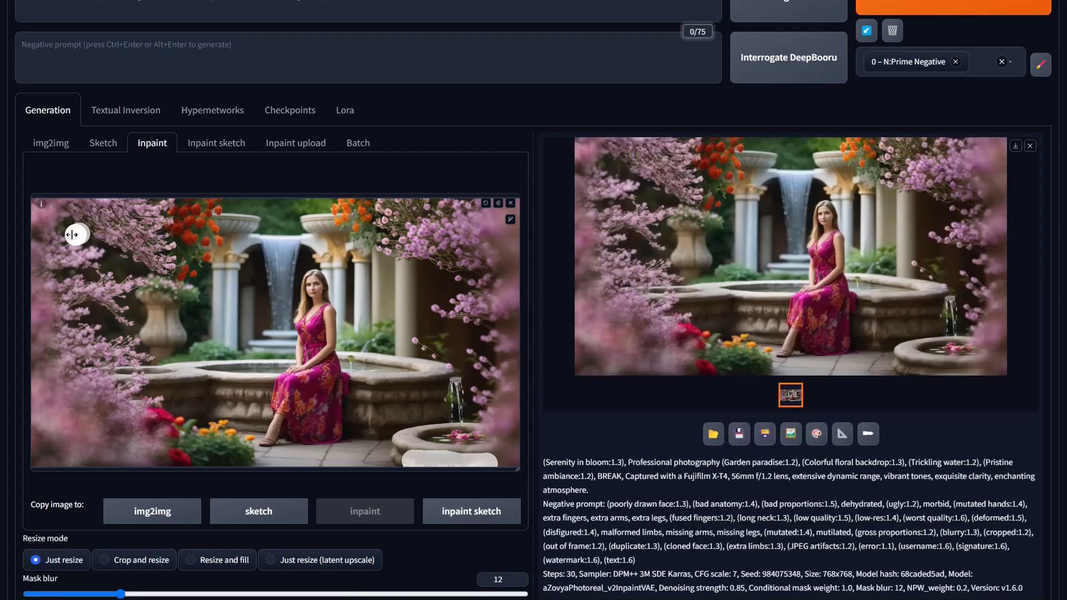
{"action": "left_click", "coordinate": [954, 373]}
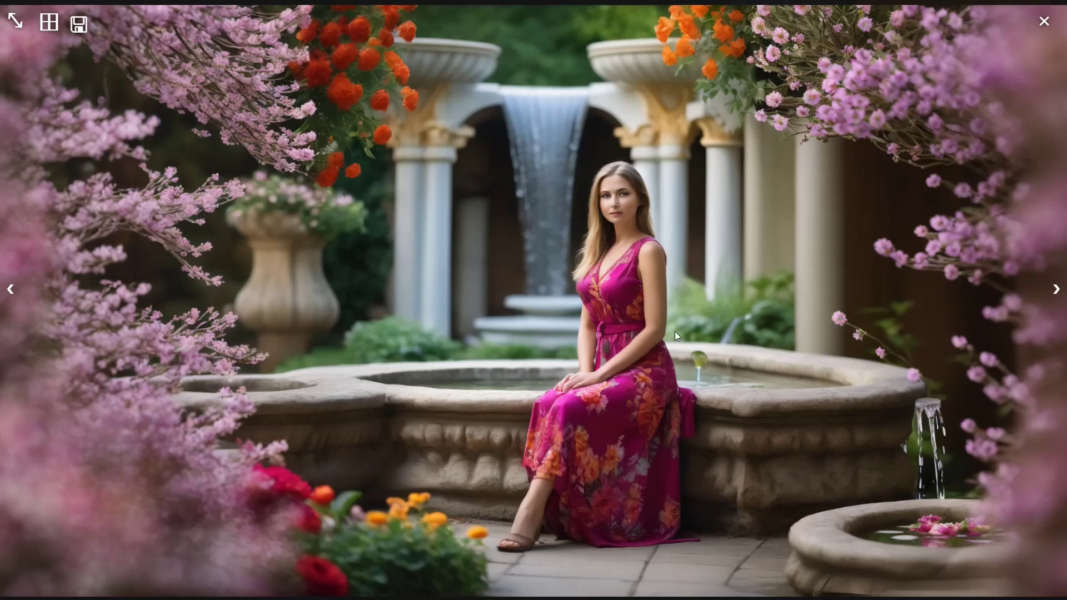
- Close the full-size preview of the cleaned fountain portrait and scroll back to the inpaint settings
{"action": "left_click", "coordinate": [608, 405]}
{"action": "scroll", "coordinate": [499, 435], "scroll_direction": "down", "scroll_amount": 2}
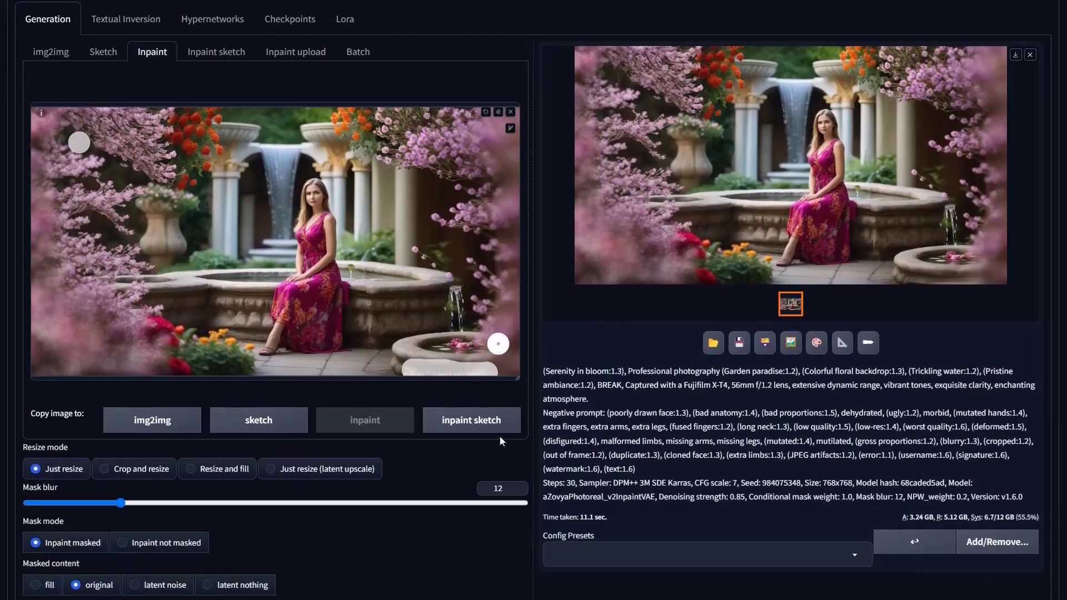
{"action": "scroll", "coordinate": [499, 436], "scroll_direction": "down", "scroll_amount": 2}
{"action": "scroll", "coordinate": [428, 472], "scroll_direction": "down", "scroll_amount": 5}
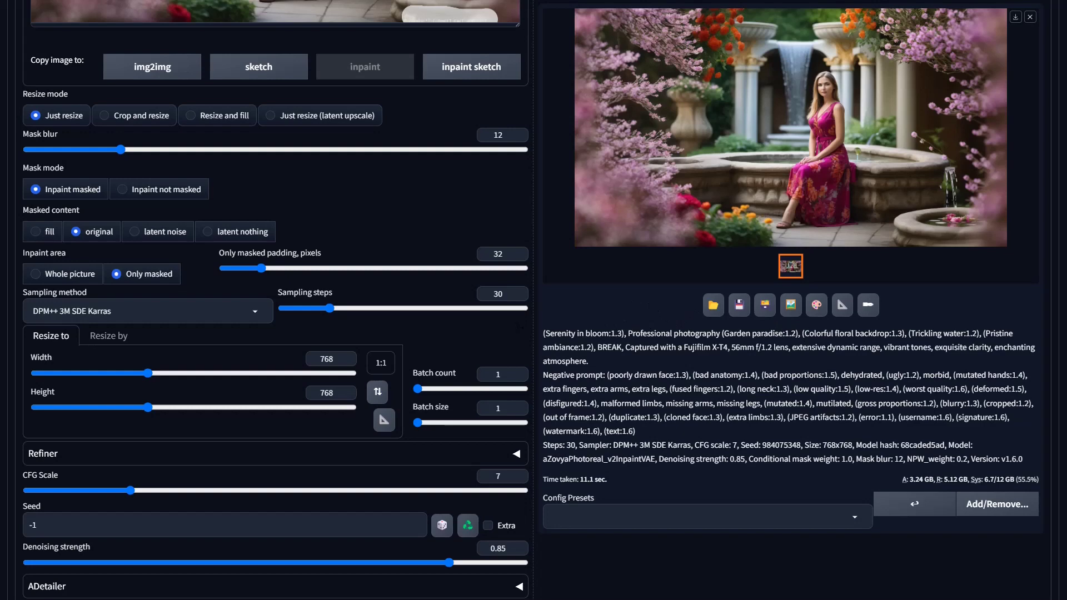
{"action": "scroll", "coordinate": [511, 328], "scroll_direction": "up", "scroll_amount": 7}
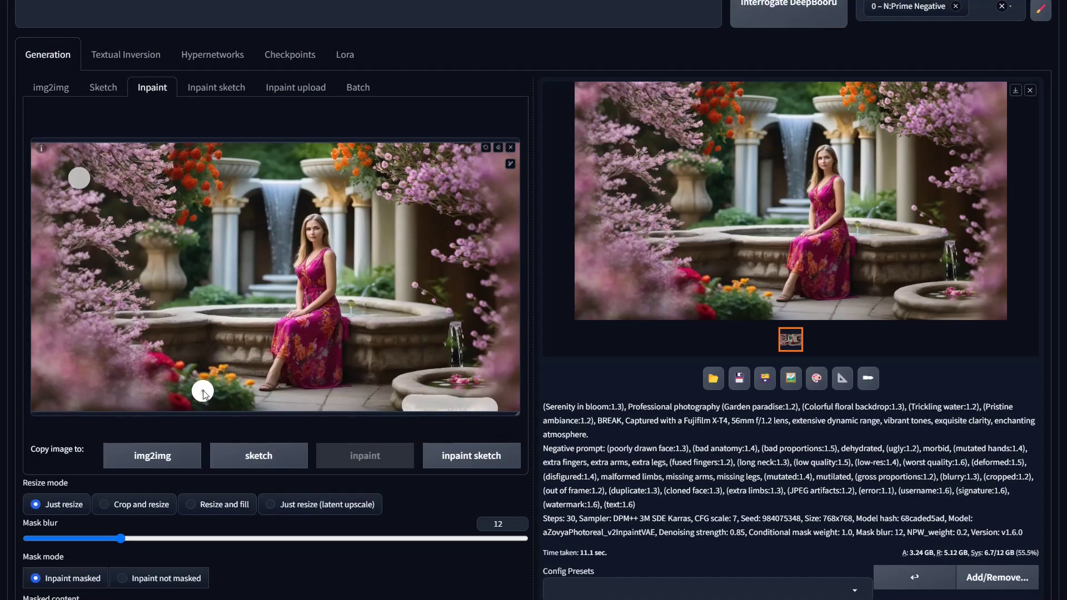
{"action": "scroll", "coordinate": [410, 303], "scroll_direction": "down", "scroll_amount": 6}
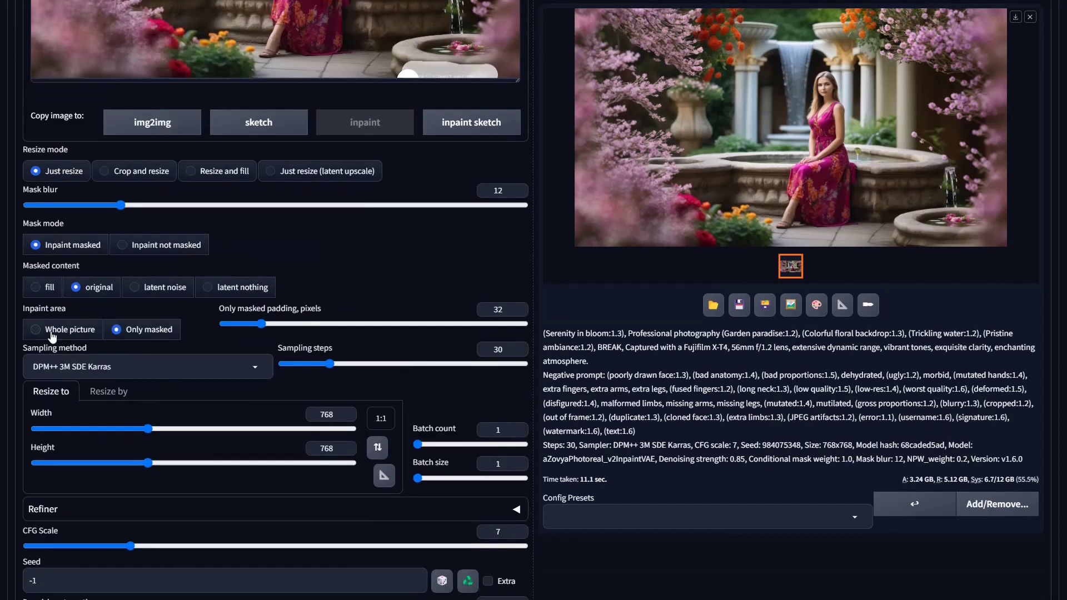